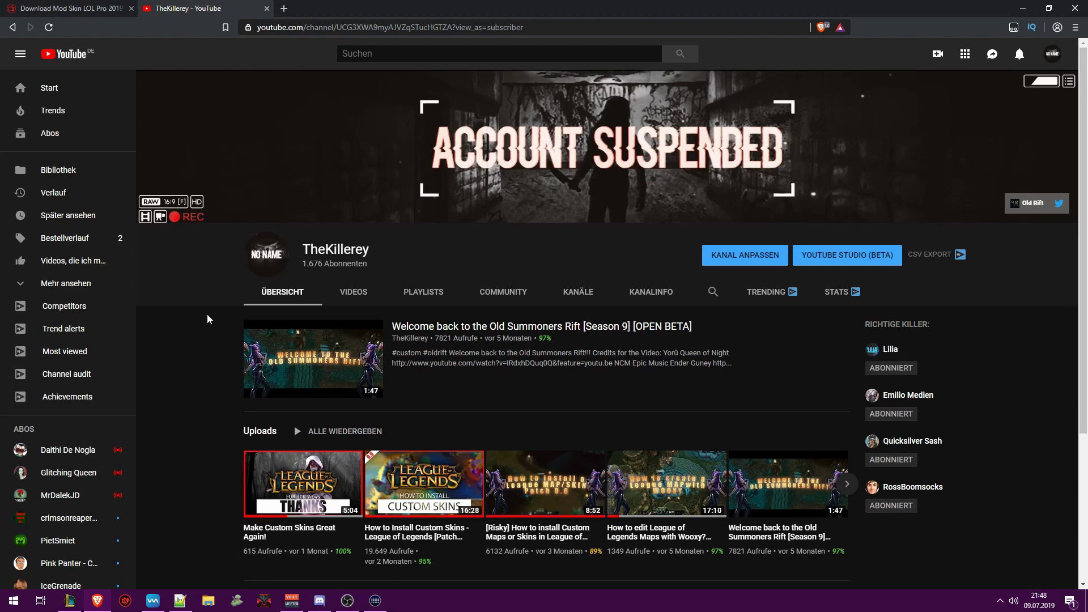
# Read the Mod Skin LOL Pro 2019 page down to the "How remove mod skin?" section, highlighting the instruction about the Fraps folder
pyautogui.click(61, 10)
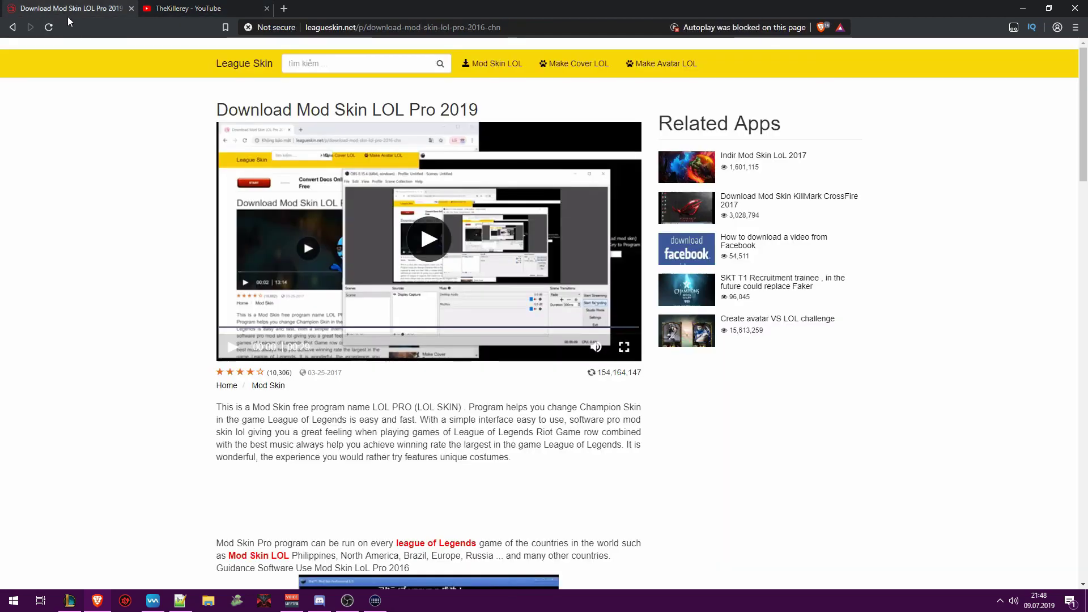
pyautogui.scroll(-1, 274, 346)
pyautogui.scroll(-9, 273, 346)
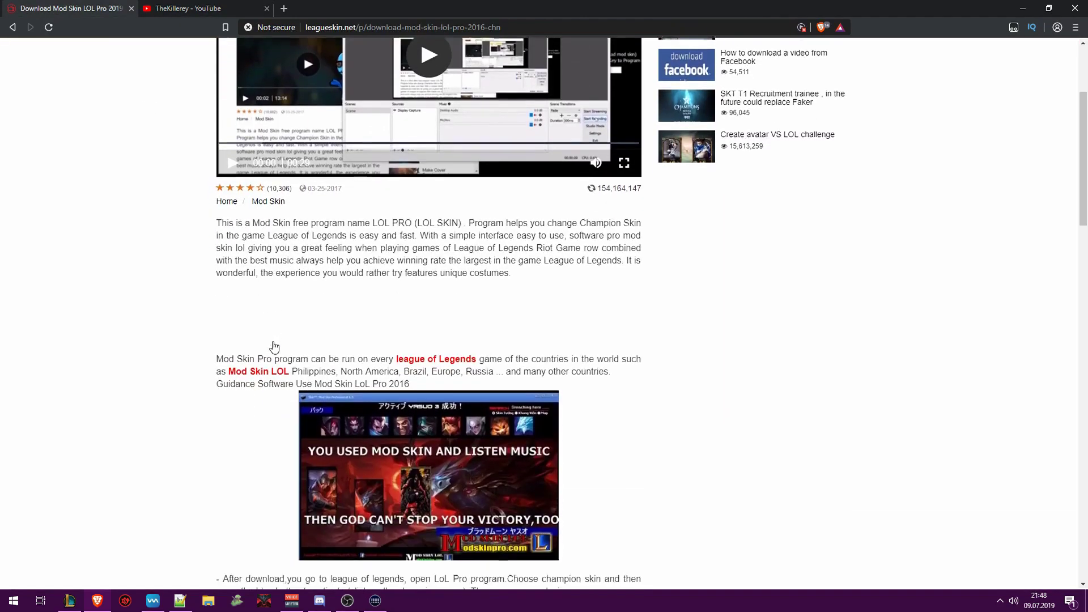
pyautogui.scroll(-4, 273, 345)
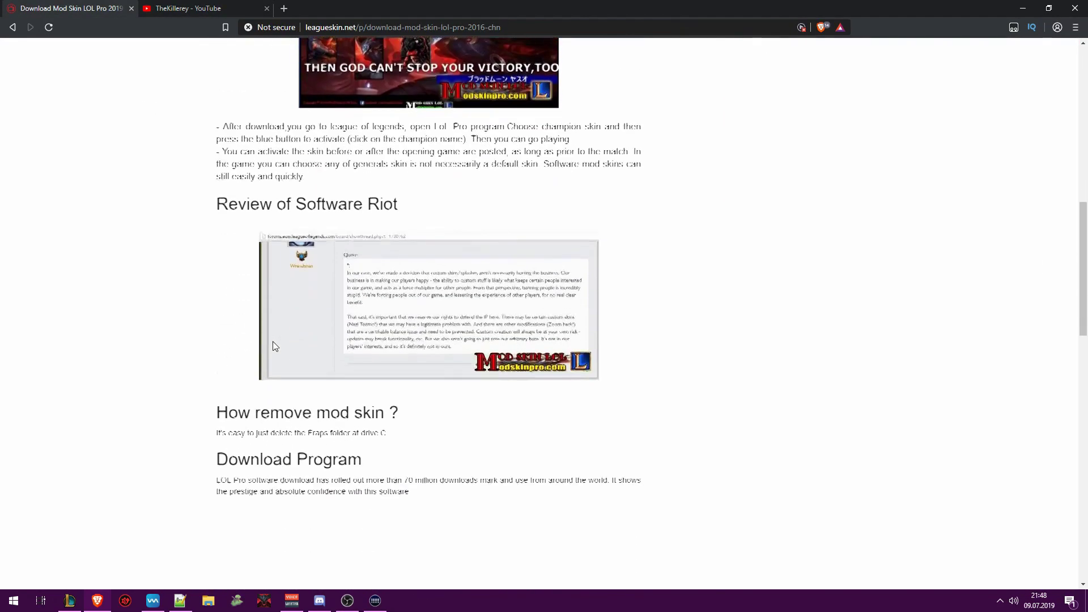
pyautogui.moveTo(219, 252); pyautogui.dragTo(396, 272)
pyautogui.click(378, 277)
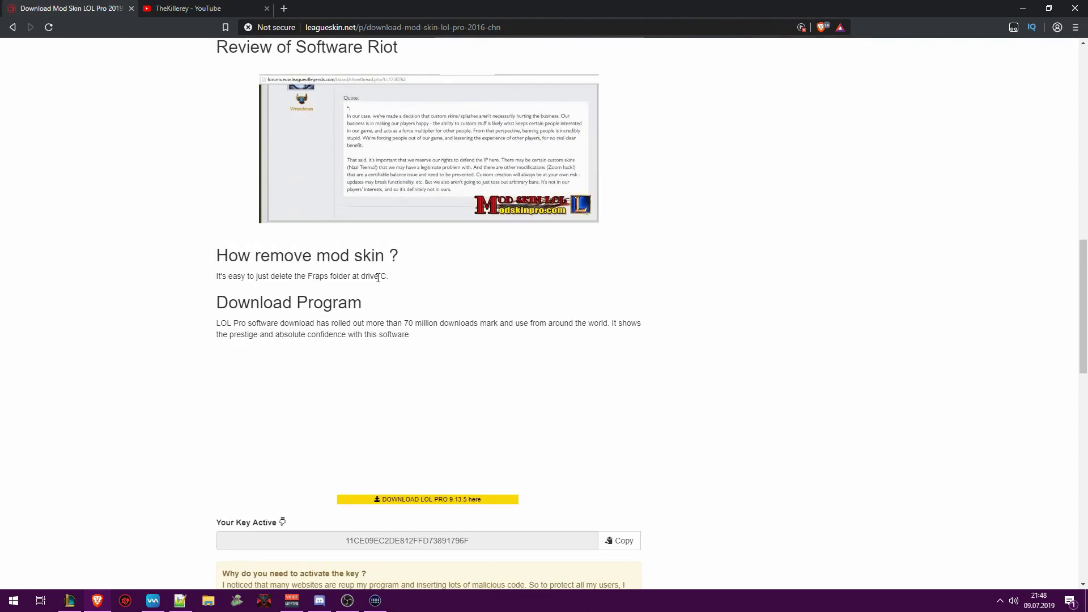
pyautogui.moveTo(363, 277); pyautogui.dragTo(392, 282)
pyautogui.click(417, 285)
# Open local drive C: in File Explorer and create a new folder named Fraps there
pyautogui.click(208, 600)
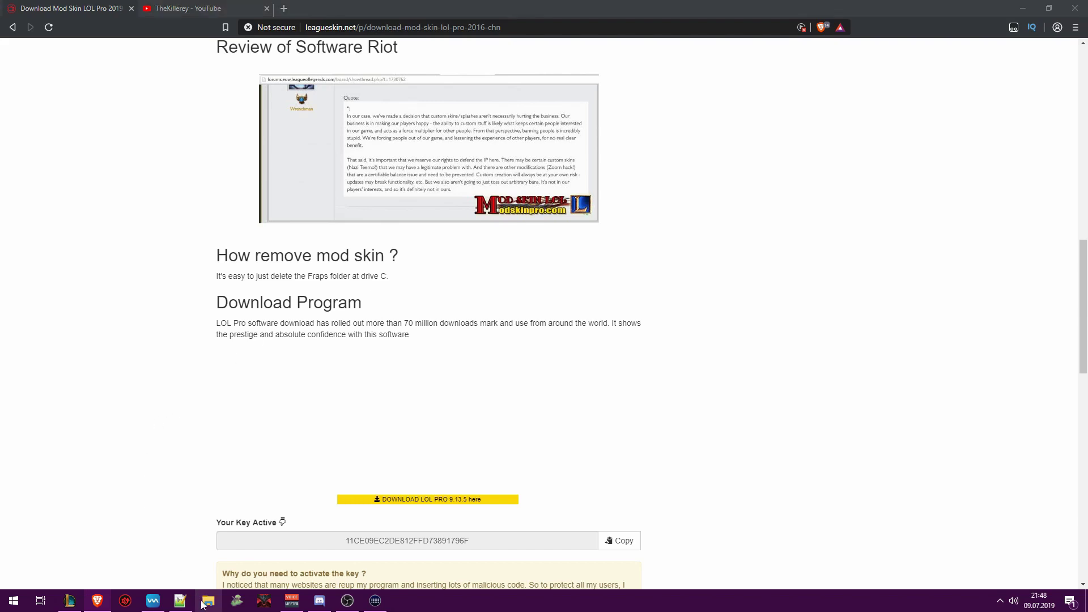
pyautogui.scroll(-2, 124, 325)
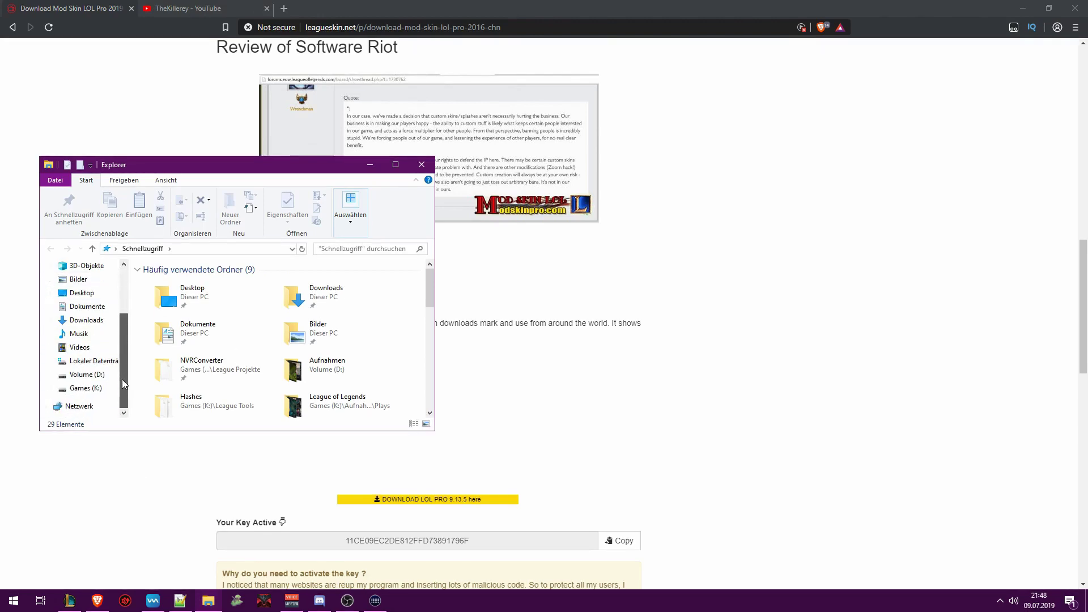
pyautogui.click(93, 366)
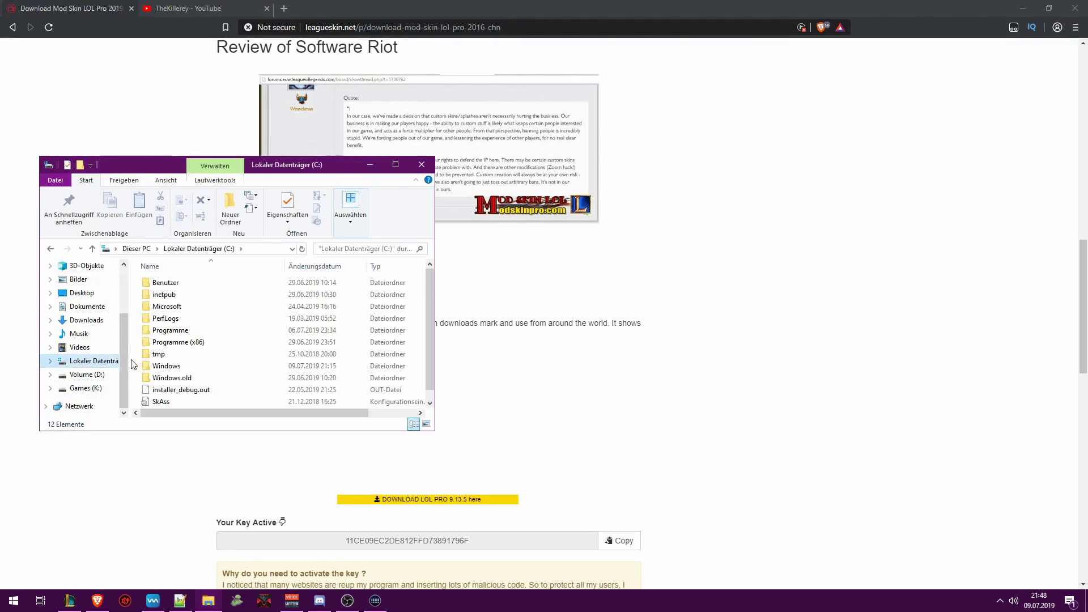
pyautogui.rightClick(134, 339)
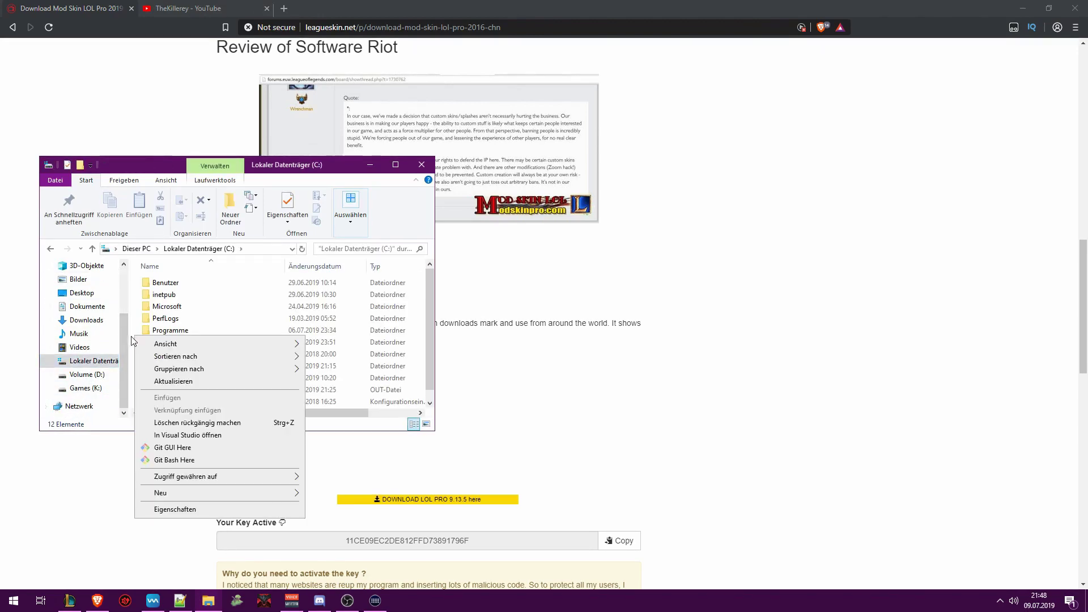
pyautogui.click(131, 329)
pyautogui.rightClick(136, 336)
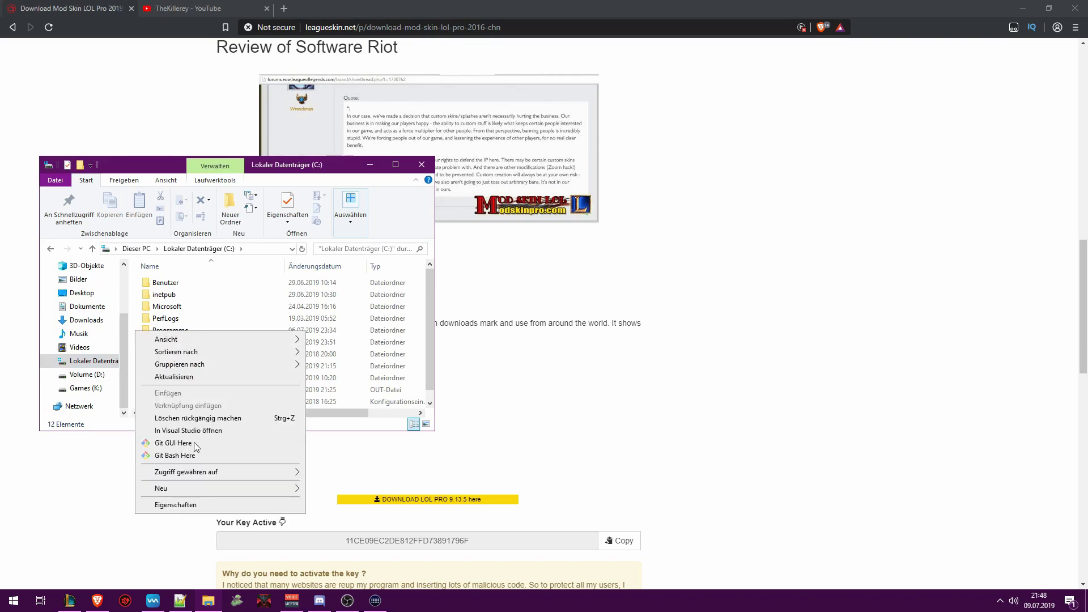
pyautogui.moveTo(224, 493)
pyautogui.click(311, 494)
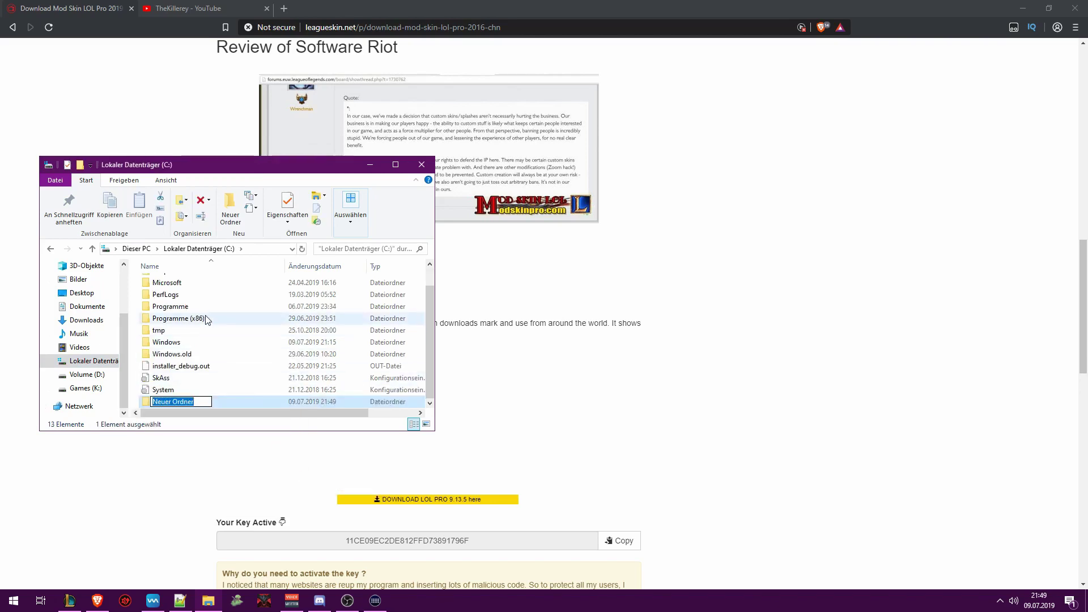
pyautogui.write('Frpa')
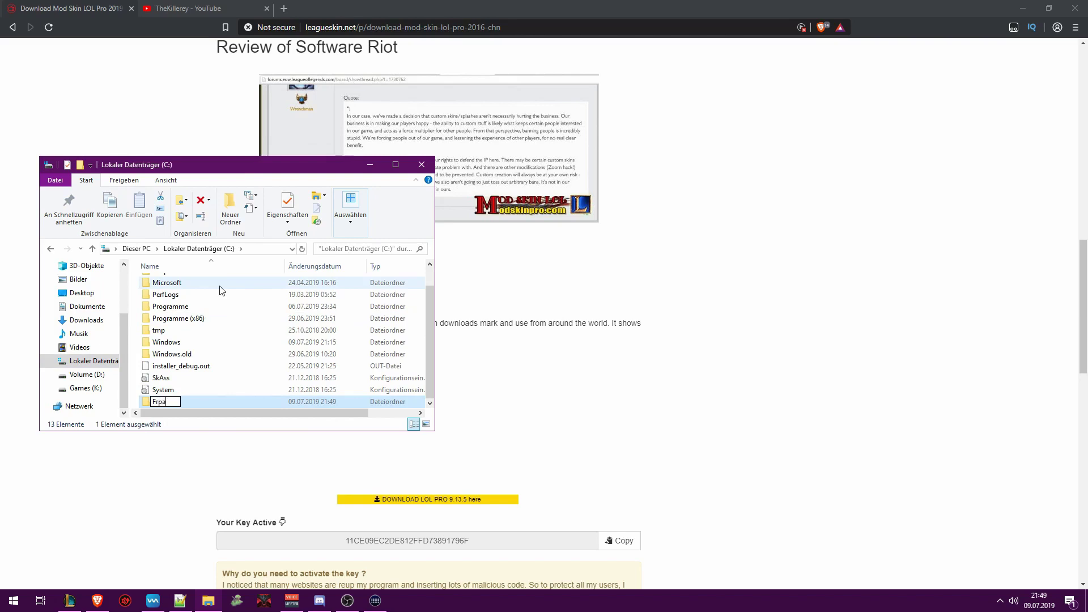
pyautogui.press('BackSpace')
pyautogui.press('BackSpace')
pyautogui.write('aps')
pyautogui.press('Return')
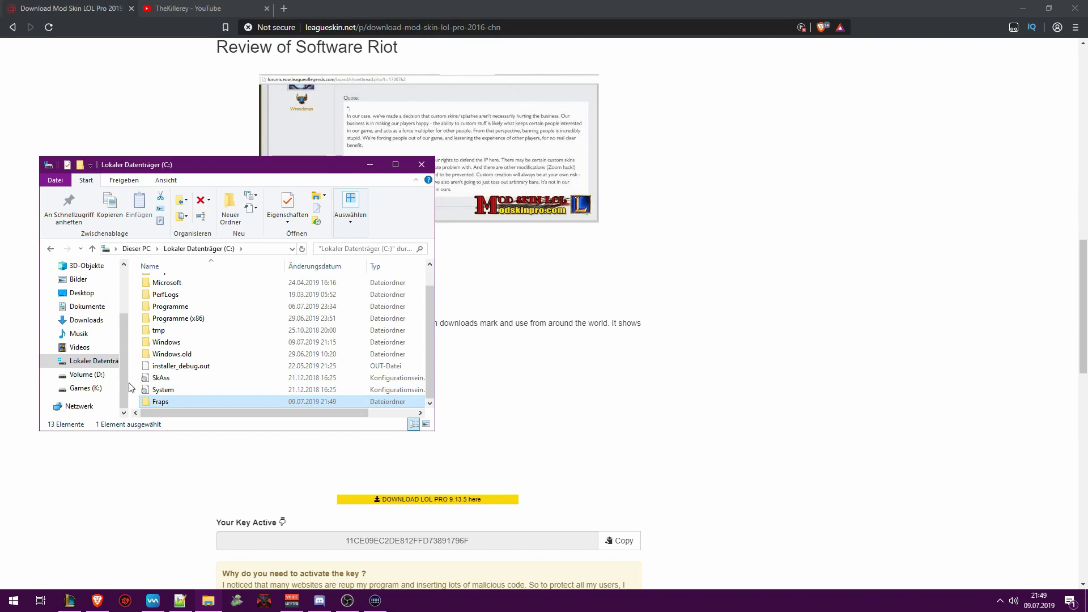
# Delete the Fraps folder from drive C: and close the File Explorer window
pyautogui.rightClick(179, 403)
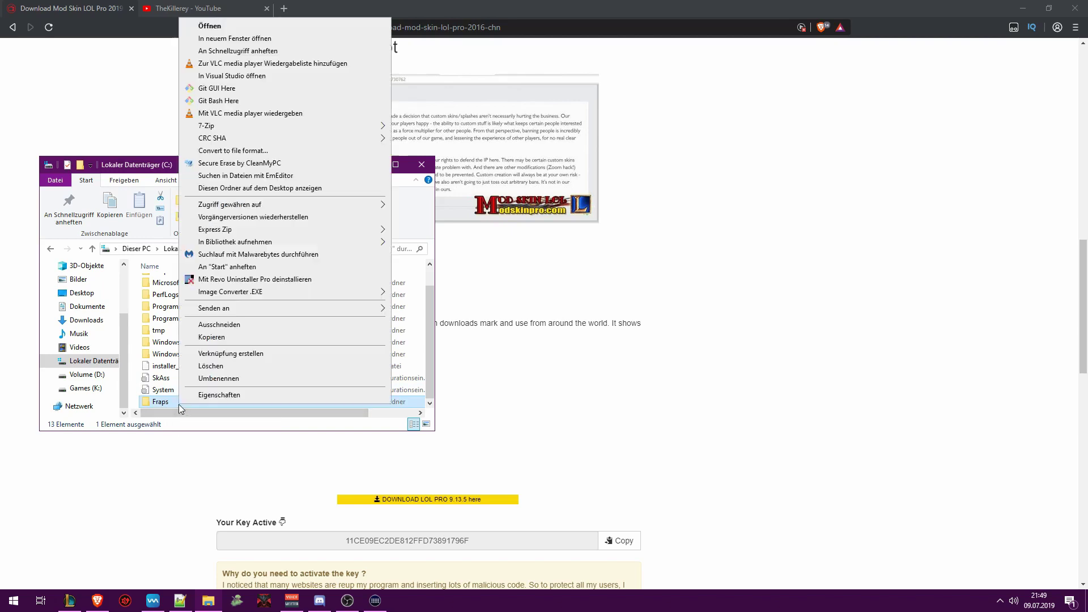
pyautogui.click(211, 366)
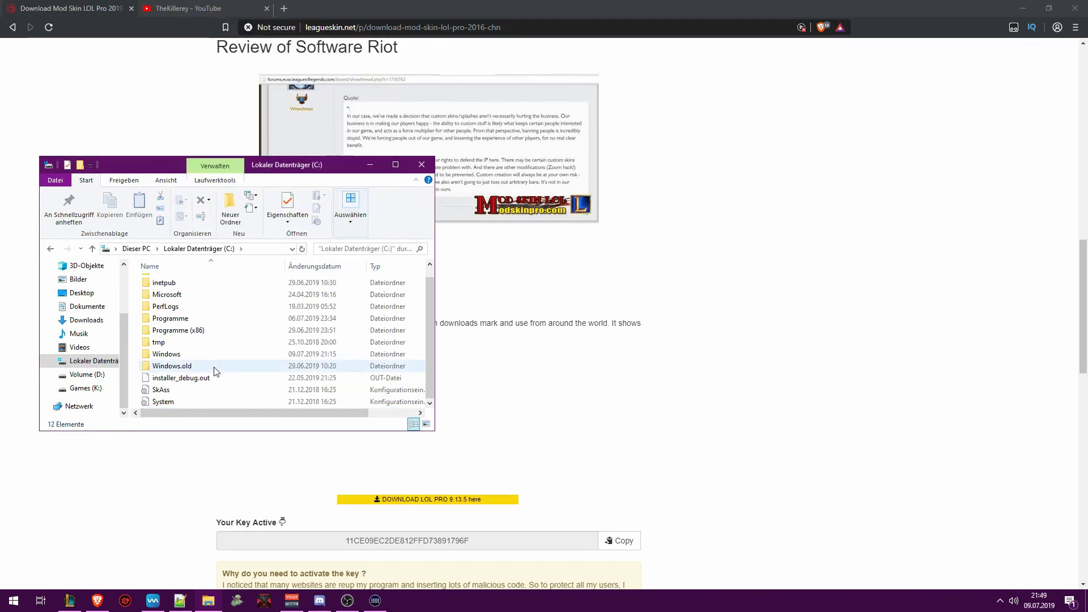
pyautogui.click(421, 164)
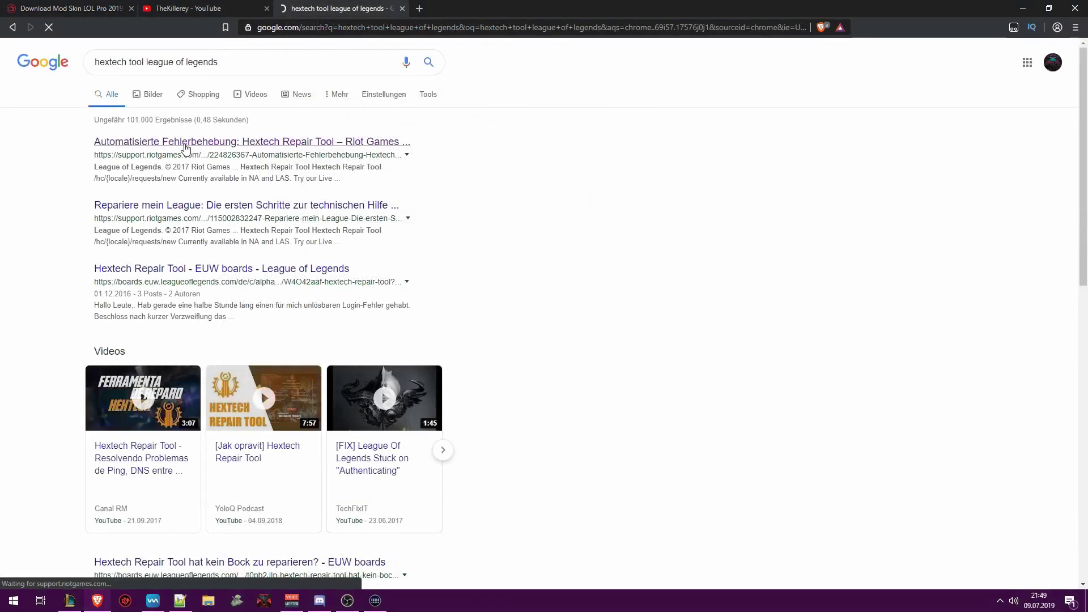
# Open the Riot Games support article on the Hextech Repair Tool from the search results, then minimize the browser
pyautogui.click(185, 146)
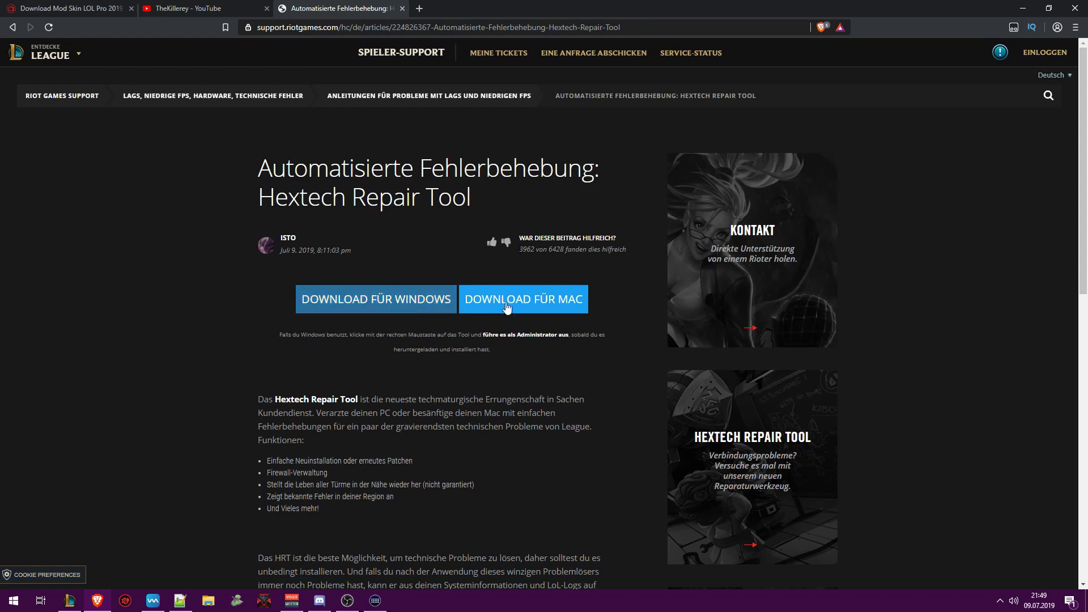
pyautogui.click(1023, 8)
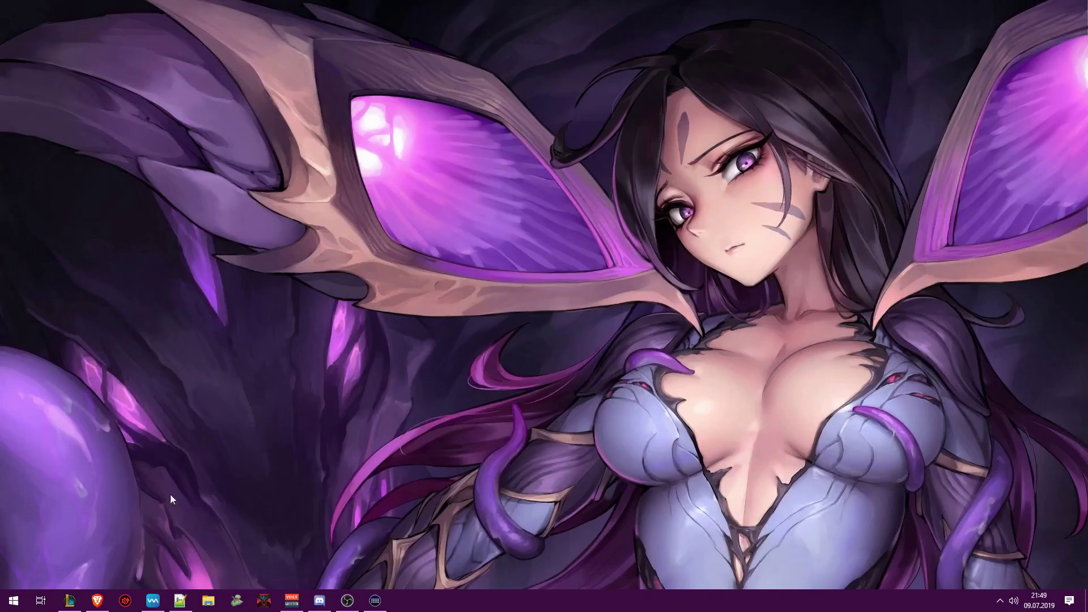
# Switch to File Explorer and launch the Hextech Repair Tool application from the Riot Games\Hextech Repair Tool folder on drive Games (K:)
pyautogui.click(209, 602)
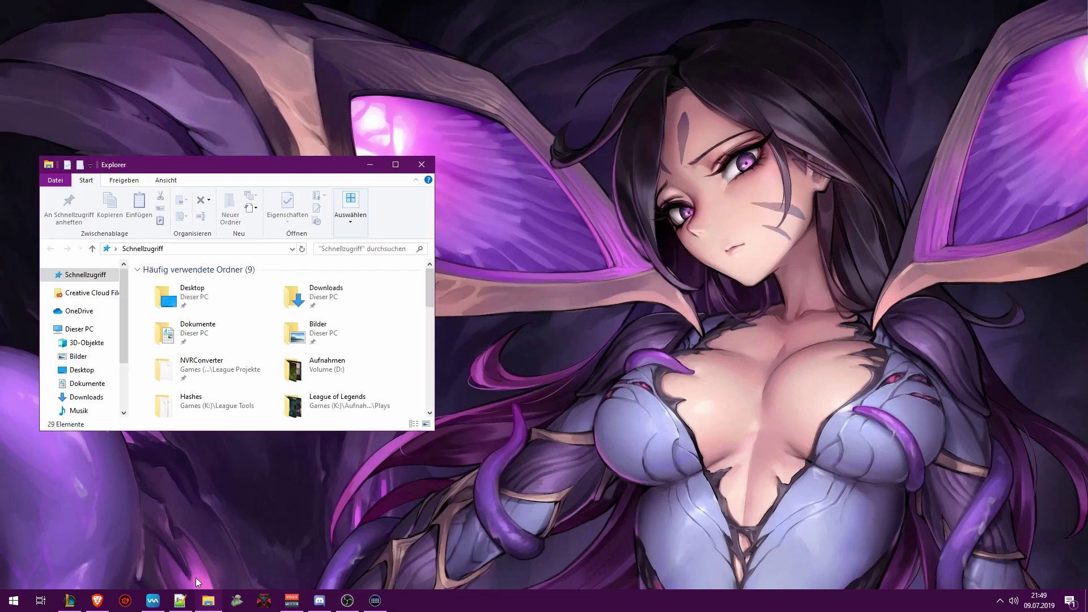
pyautogui.scroll(-2, 124, 344)
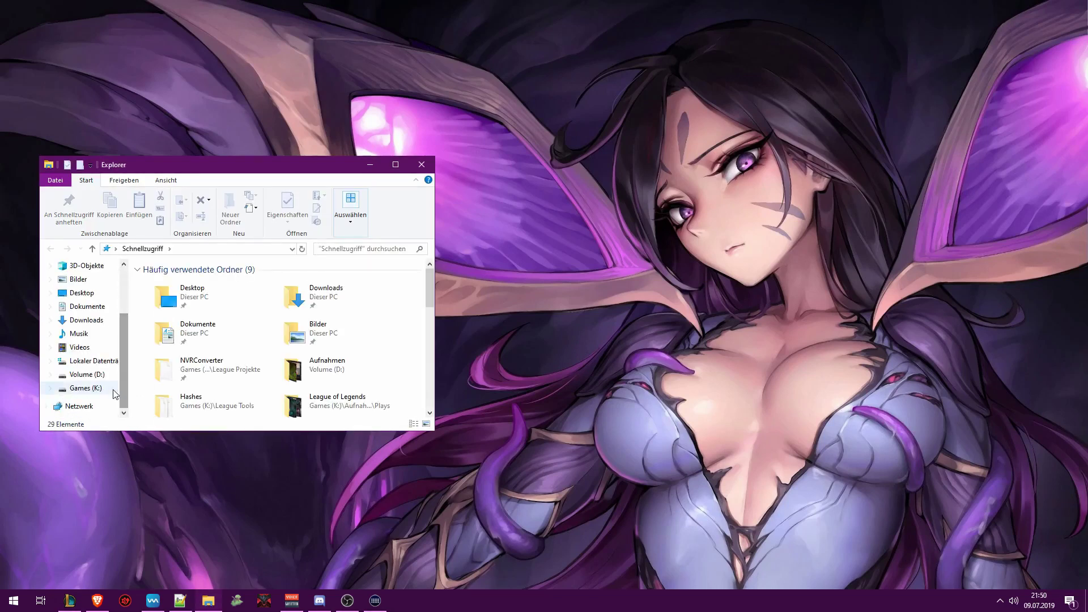
pyautogui.click(85, 388)
pyautogui.scroll(-5, 170, 363)
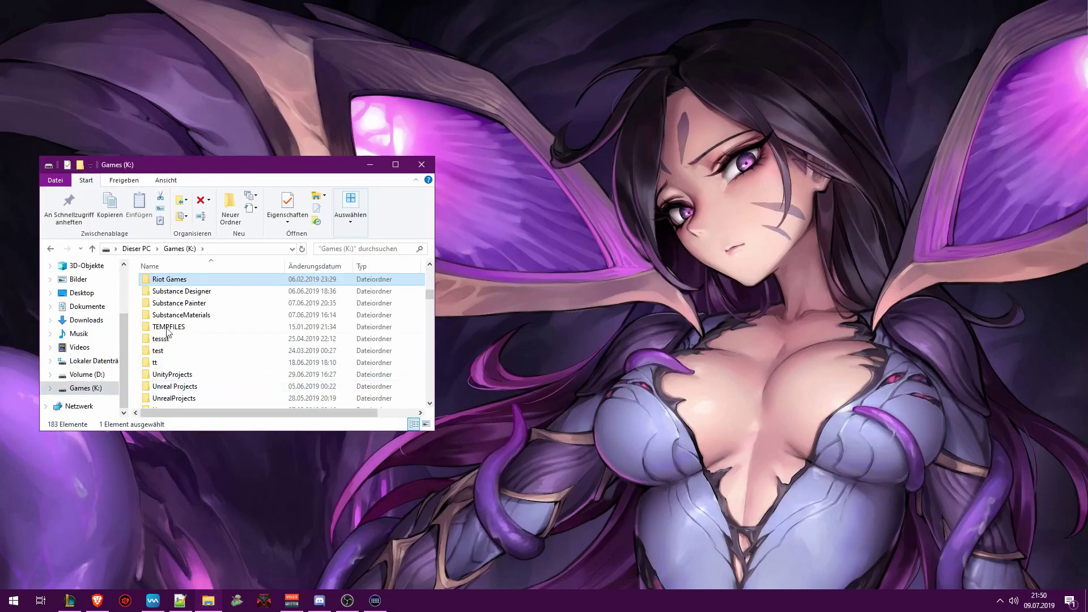
pyautogui.click(164, 280)
pyautogui.doubleClick(161, 284)
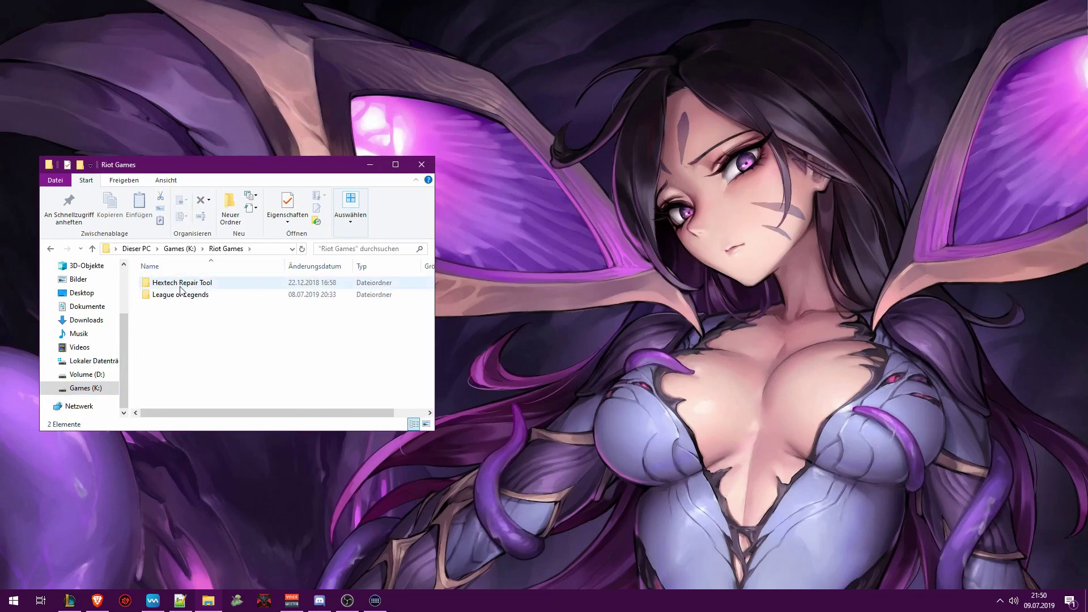
pyautogui.click(182, 285)
pyautogui.doubleClick(182, 285)
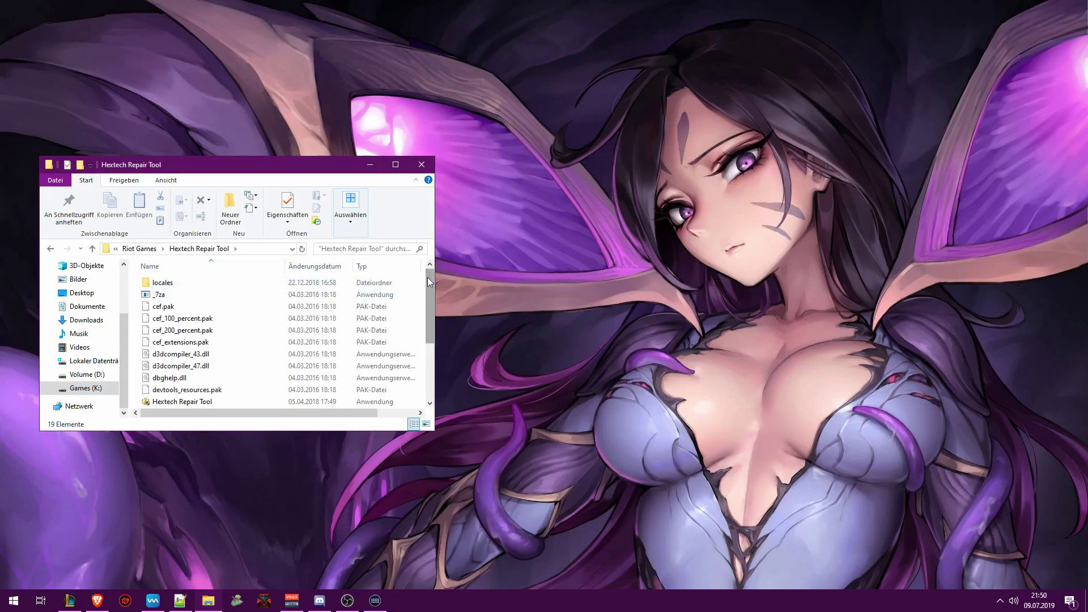
pyautogui.scroll(-1, 419, 307)
pyautogui.scroll(-1, 419, 307)
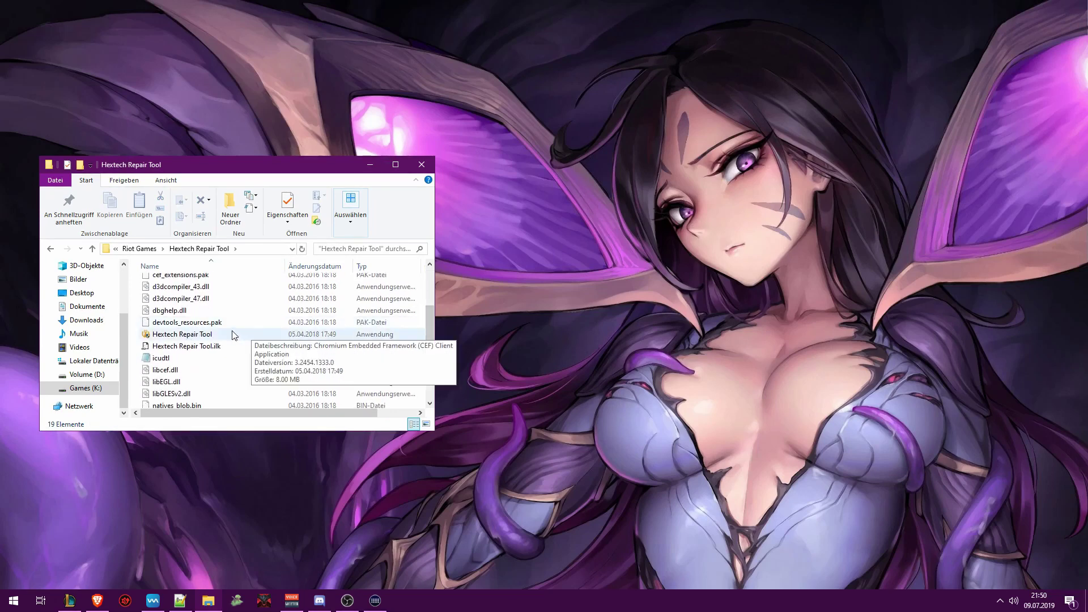
pyautogui.doubleClick(221, 340)
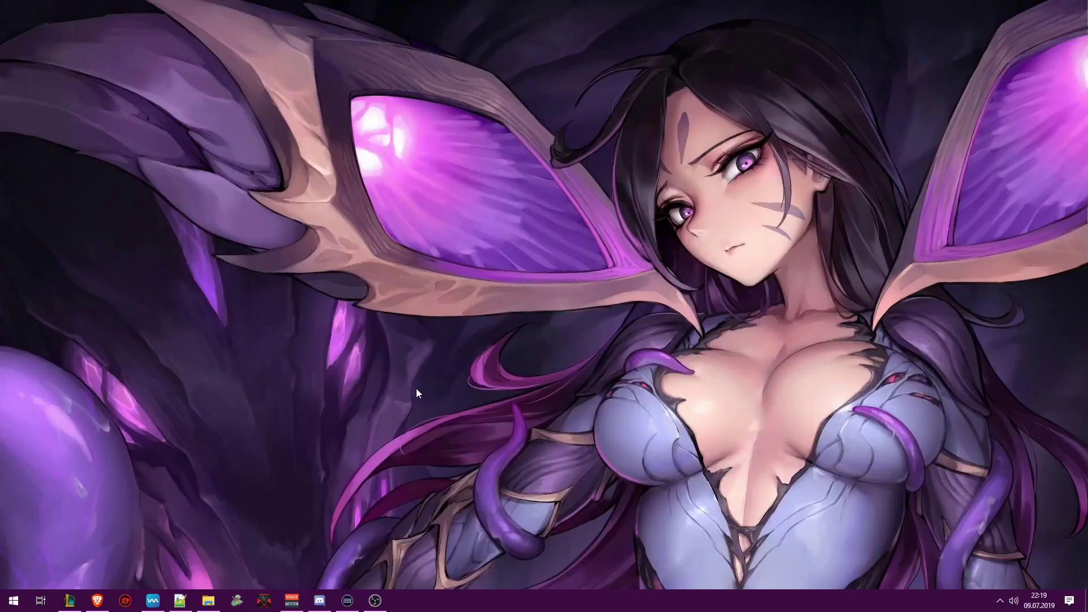
# Switch to the browser, show the lolcustomskin releases page on GitHub and highlight its web address
pyautogui.click(96, 601)
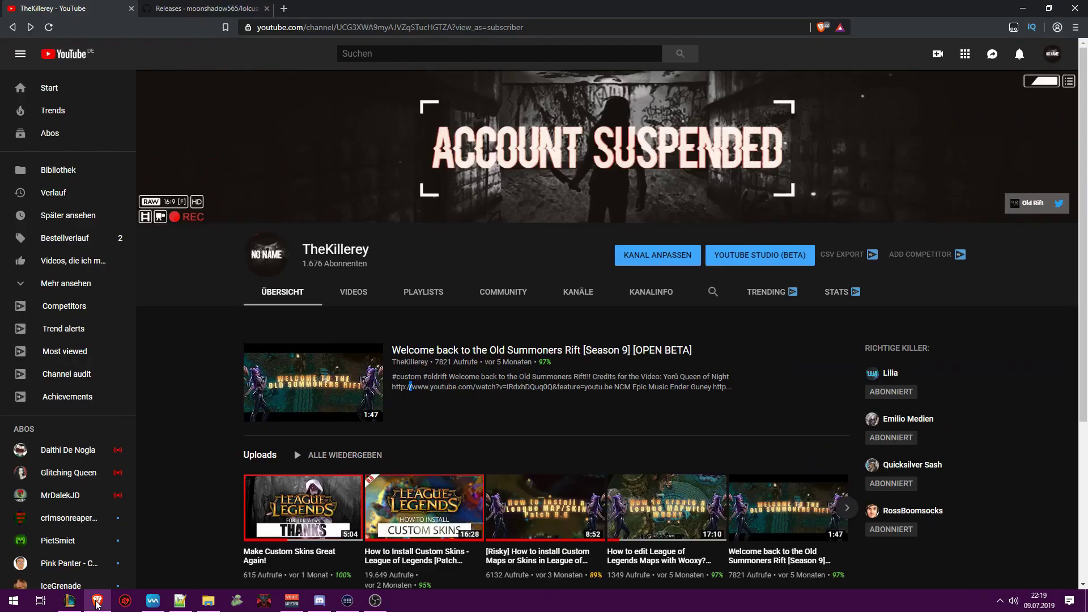
pyautogui.click(211, 10)
pyautogui.moveTo(257, 28); pyautogui.dragTo(451, 31)
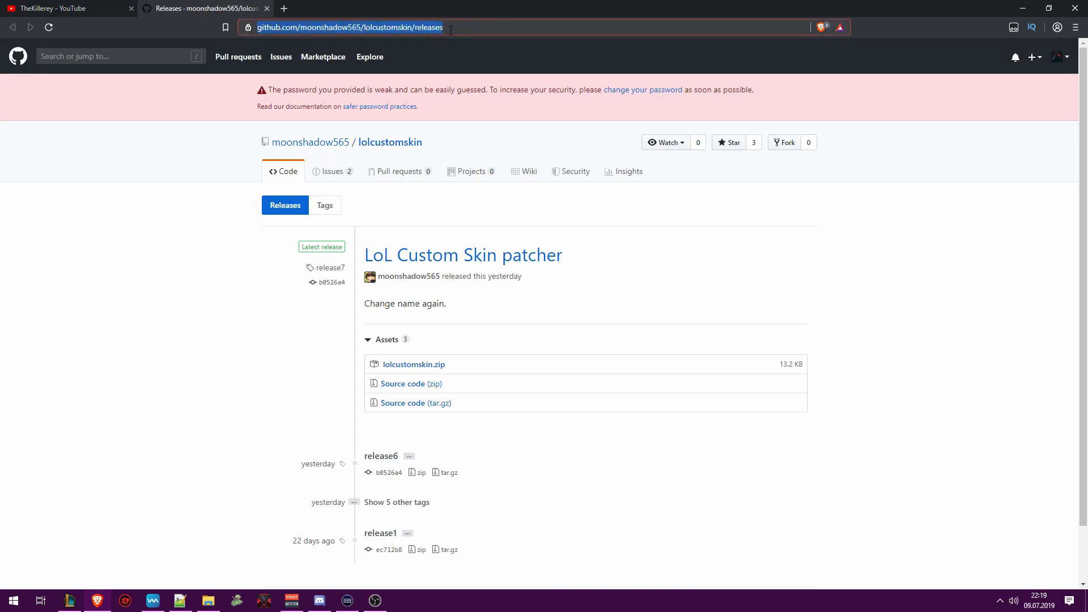
pyautogui.click(212, 251)
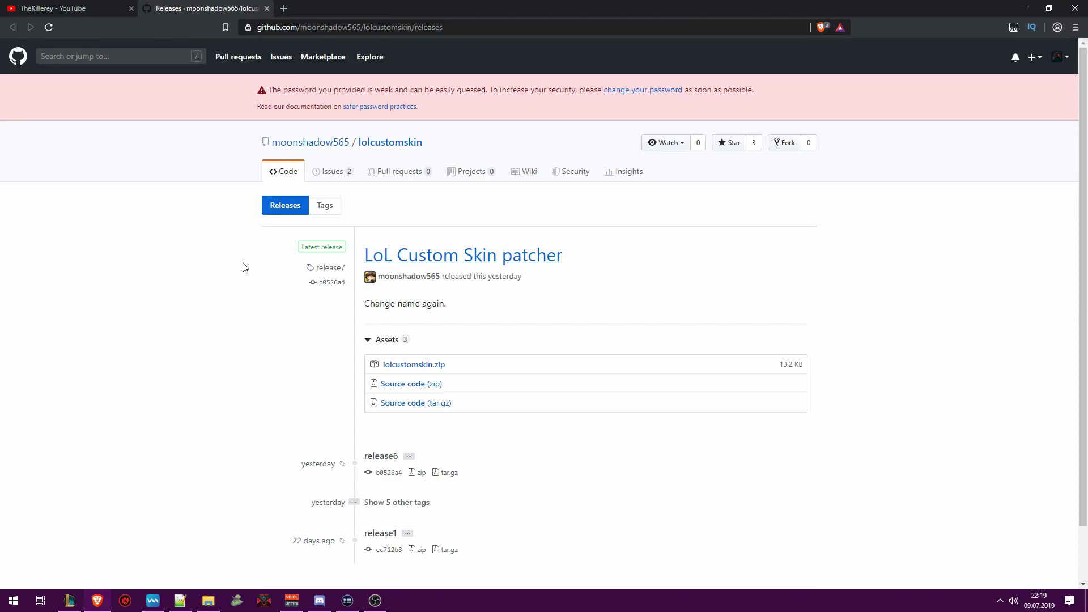
# Start downloading lolcustomskin.zip from the latest release, cancel saving the file and minimize the browser
pyautogui.click(418, 366)
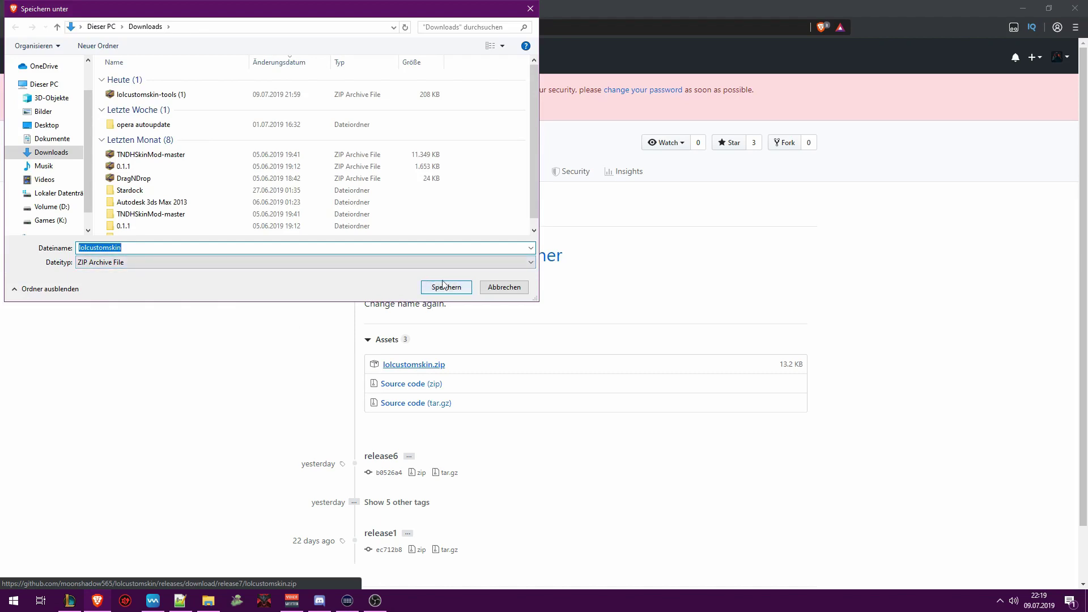
pyautogui.click(498, 291)
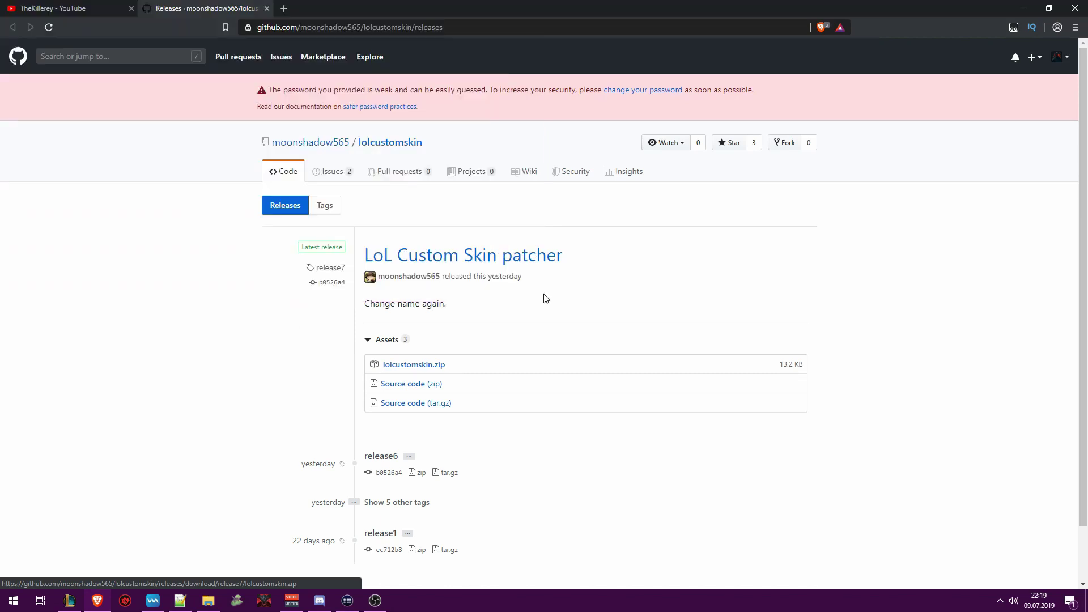
pyautogui.click(1023, 8)
# Switch to the lolcustomskin folder in File Explorer and delete the lolskinmod text document
pyautogui.click(208, 600)
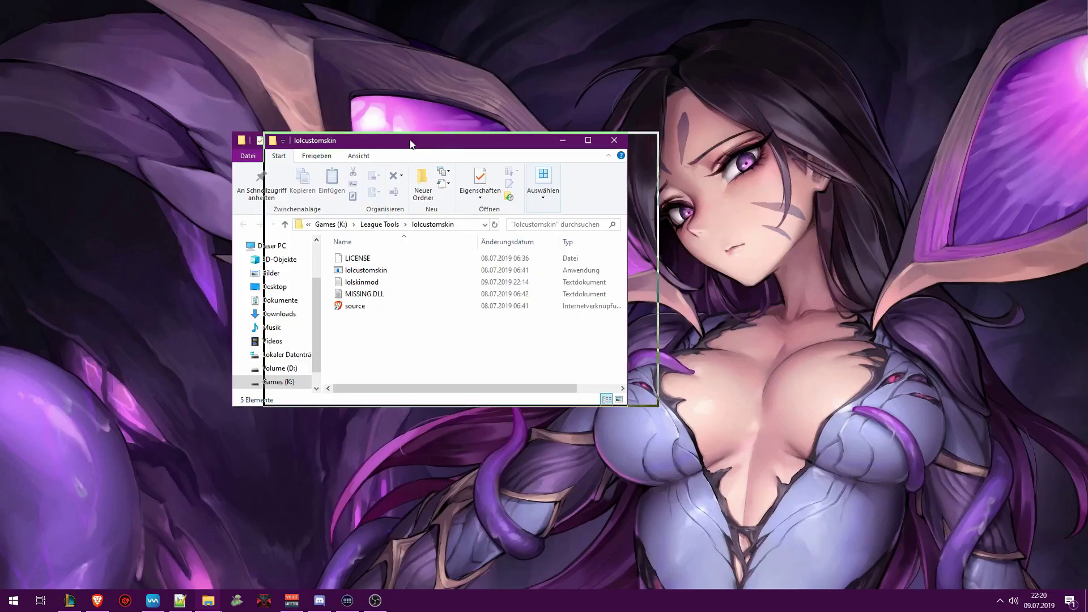
pyautogui.moveTo(386, 142); pyautogui.dragTo(597, 152)
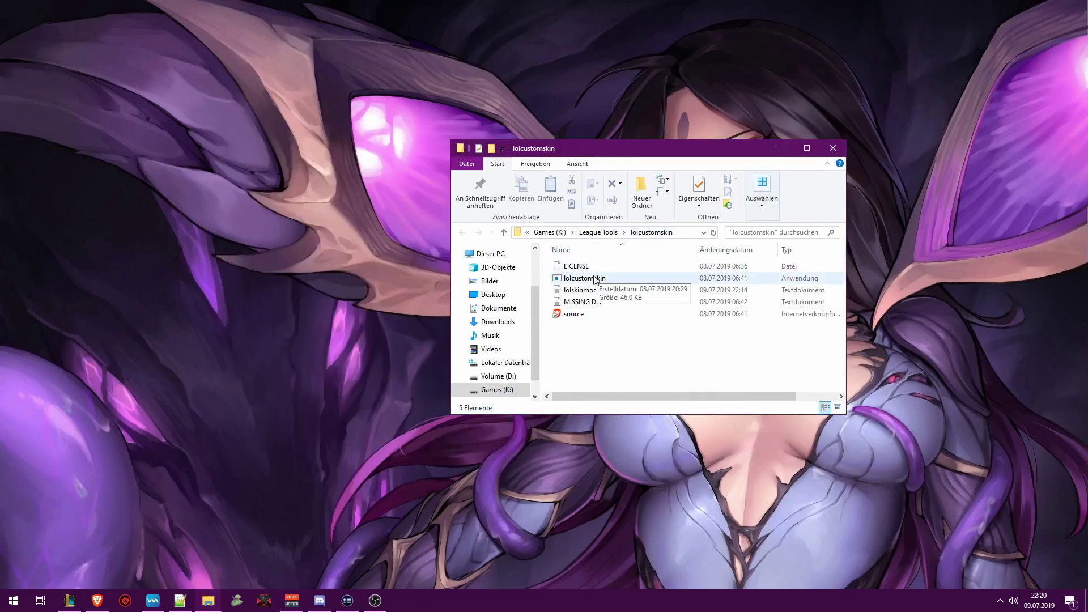
pyautogui.click(609, 290)
pyautogui.press('Delete')
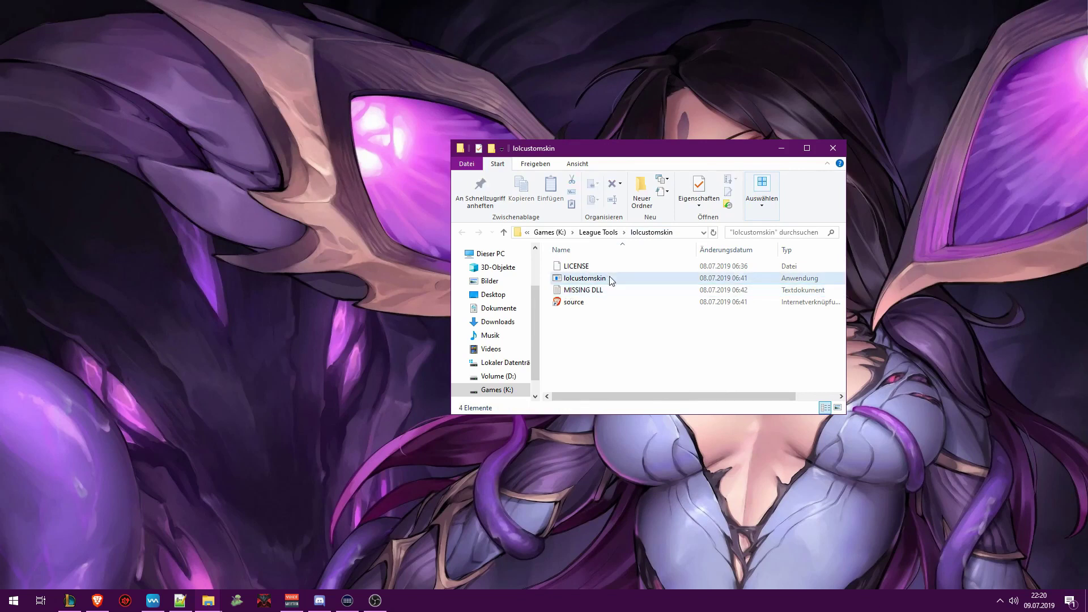
# Run the lolcustomskin application and move its console window clear of the folder's file names
pyautogui.click(610, 279)
pyautogui.doubleClick(614, 282)
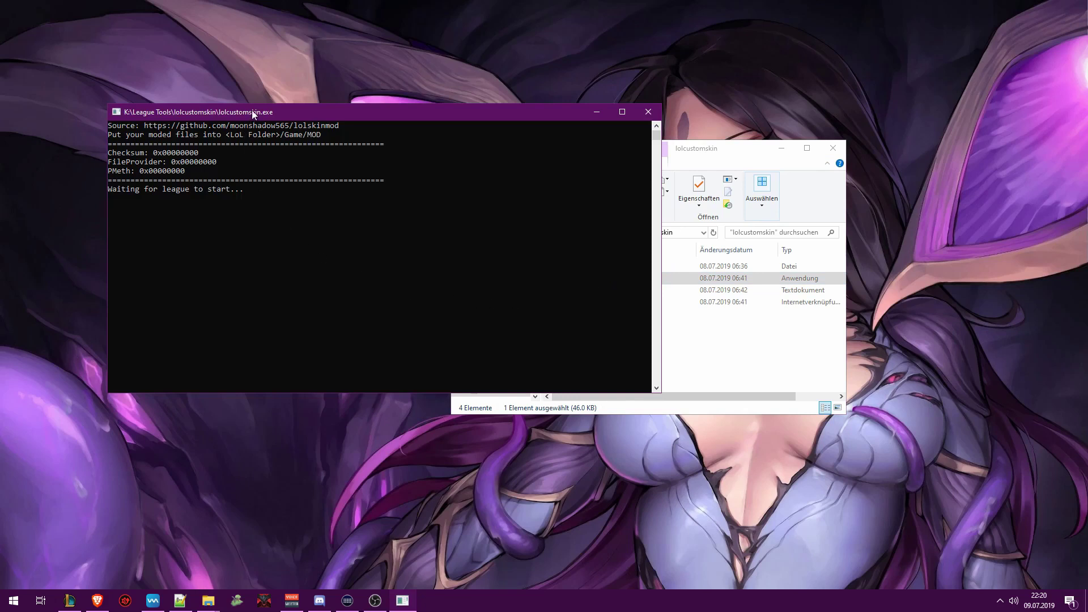
pyautogui.moveTo(253, 111); pyautogui.dragTo(216, 120)
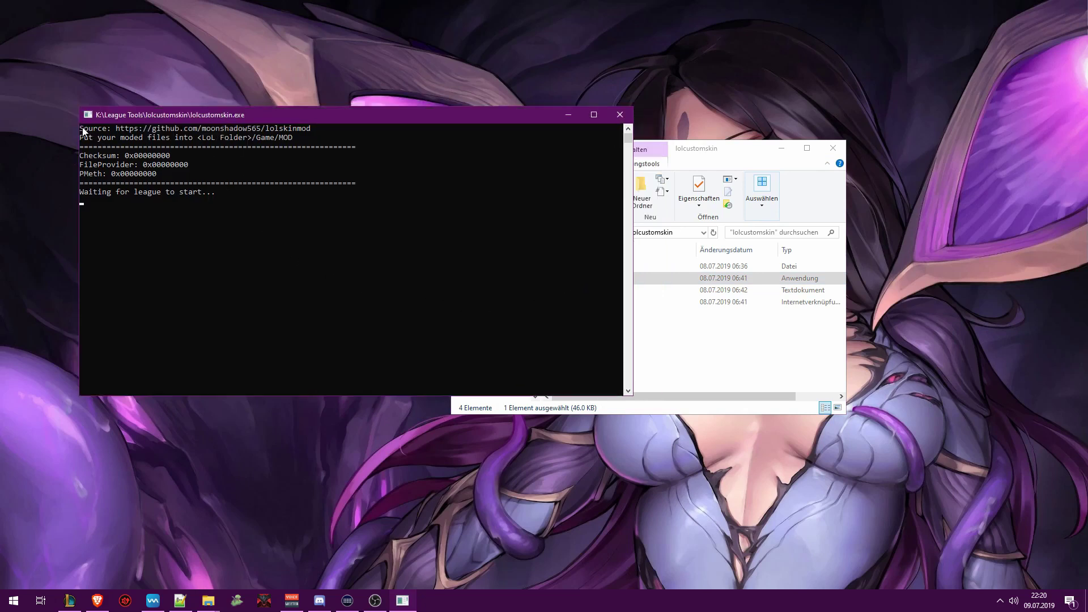
# Highlight the patcher's console output, then its "Waiting for league to start..." line
pyautogui.moveTo(83, 130); pyautogui.dragTo(219, 193)
pyautogui.click(236, 205)
pyautogui.click(85, 194)
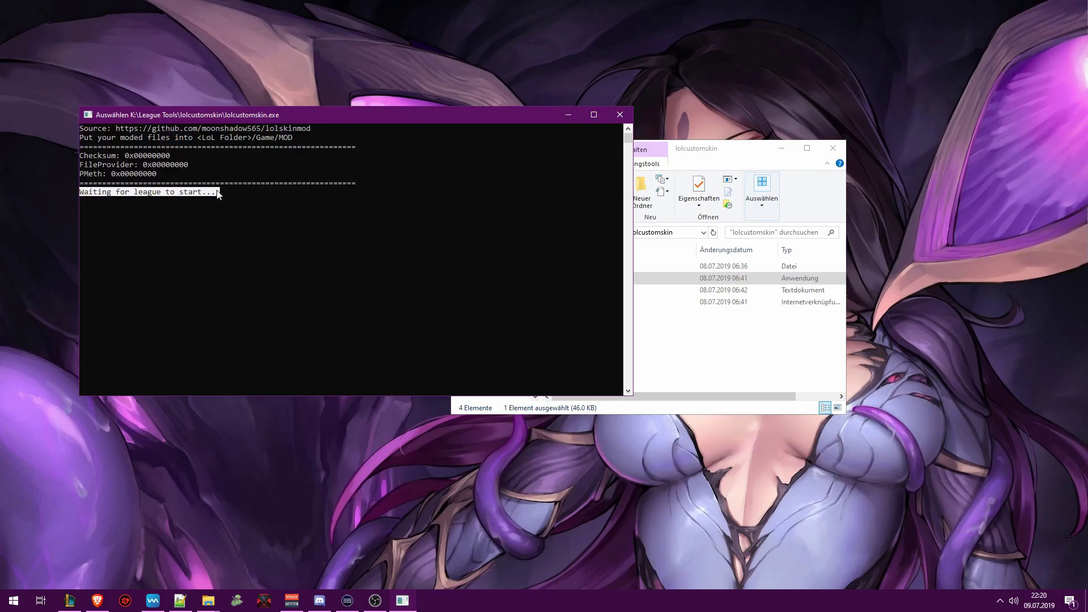
pyautogui.click(208, 229)
pyautogui.click(711, 345)
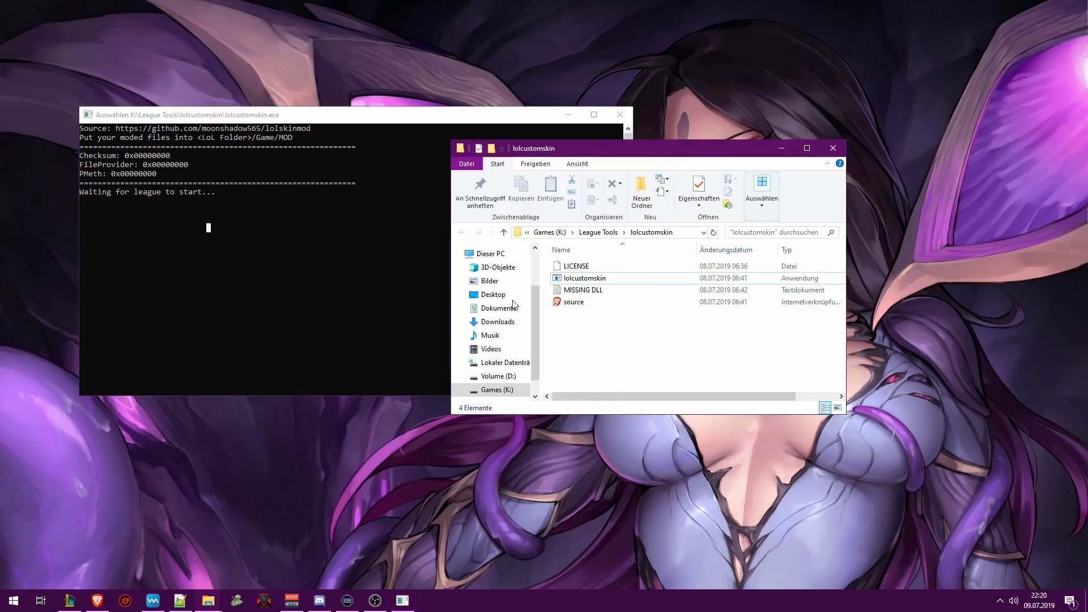
pyautogui.click(269, 119)
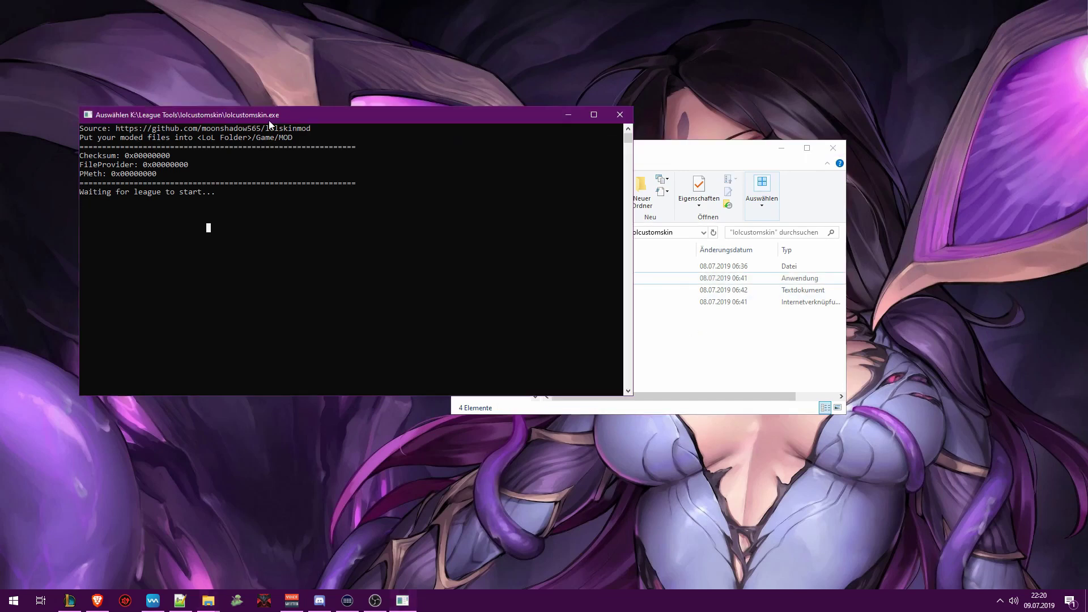
# Switch to the League of Legends client, create a Summoner's Rift custom game with a game password, and lock in Veigar
pyautogui.click(70, 601)
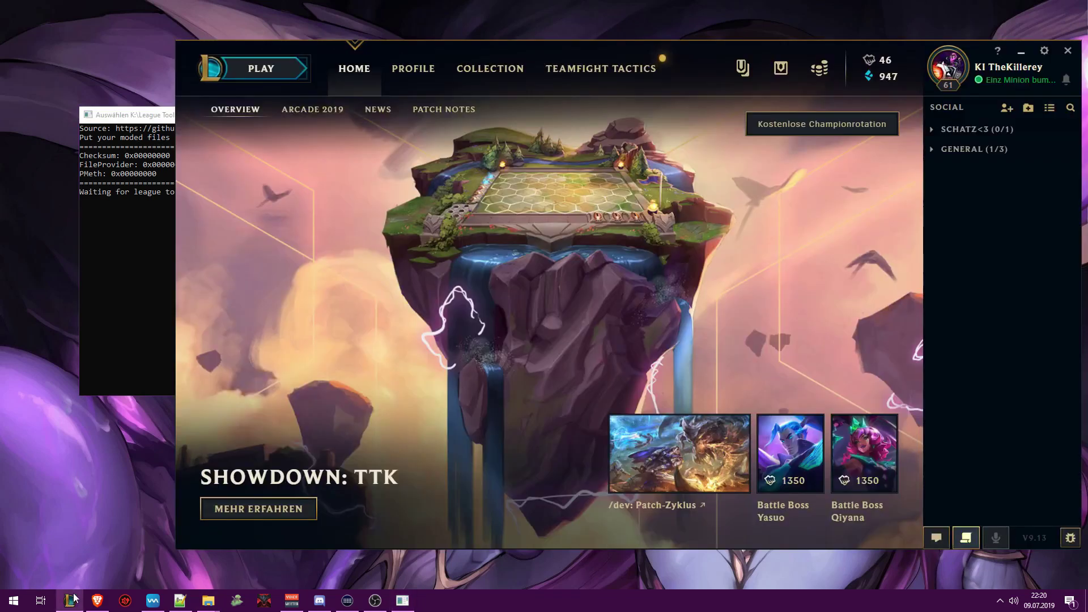
pyautogui.click(264, 71)
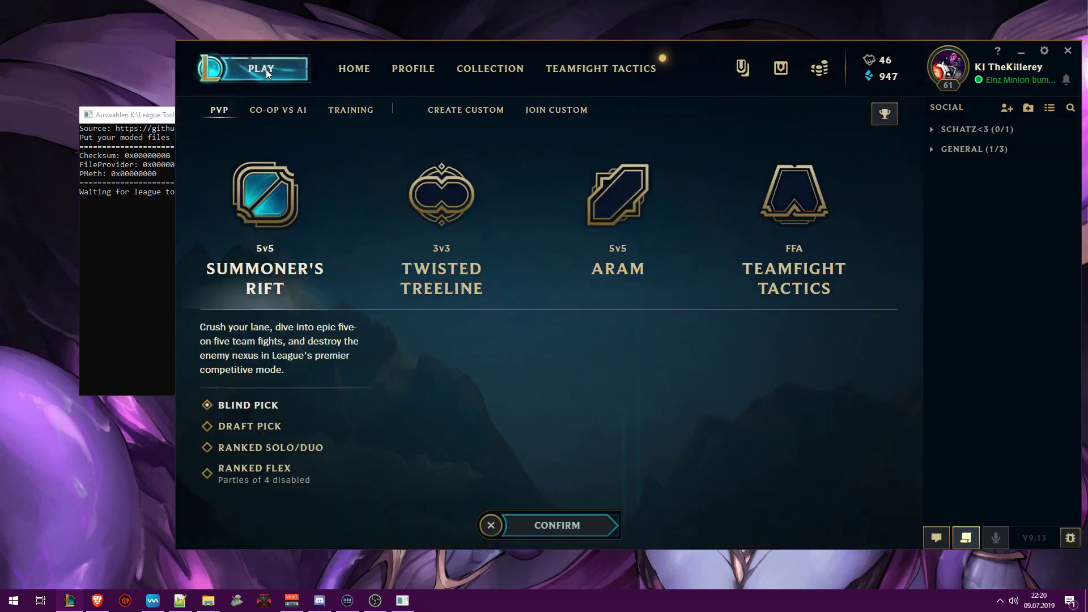
pyautogui.click(465, 110)
pyautogui.click(341, 468)
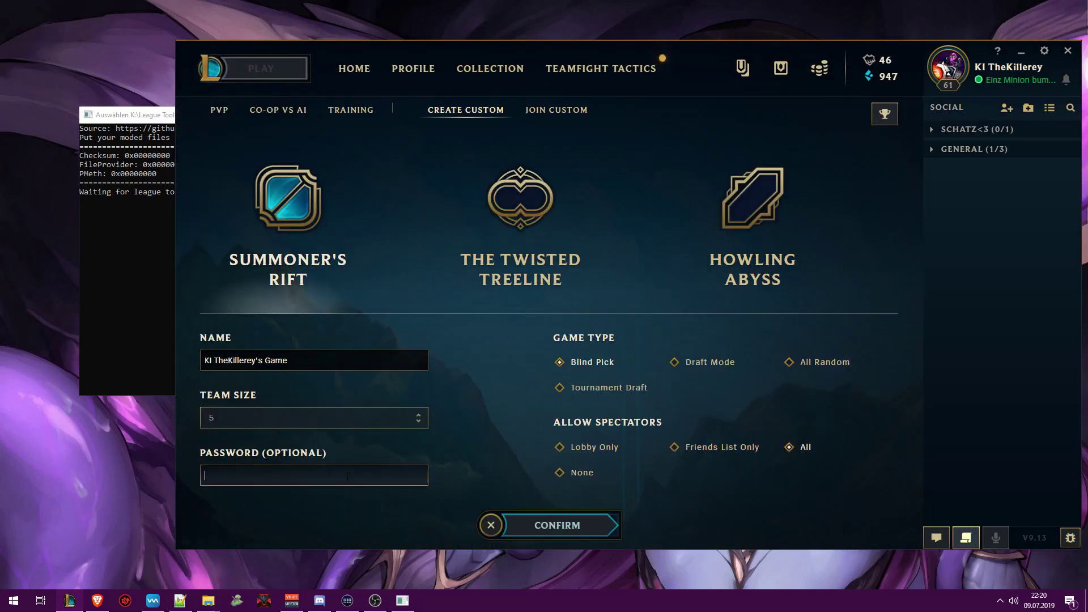
pyautogui.write('****')
pyautogui.click(525, 520)
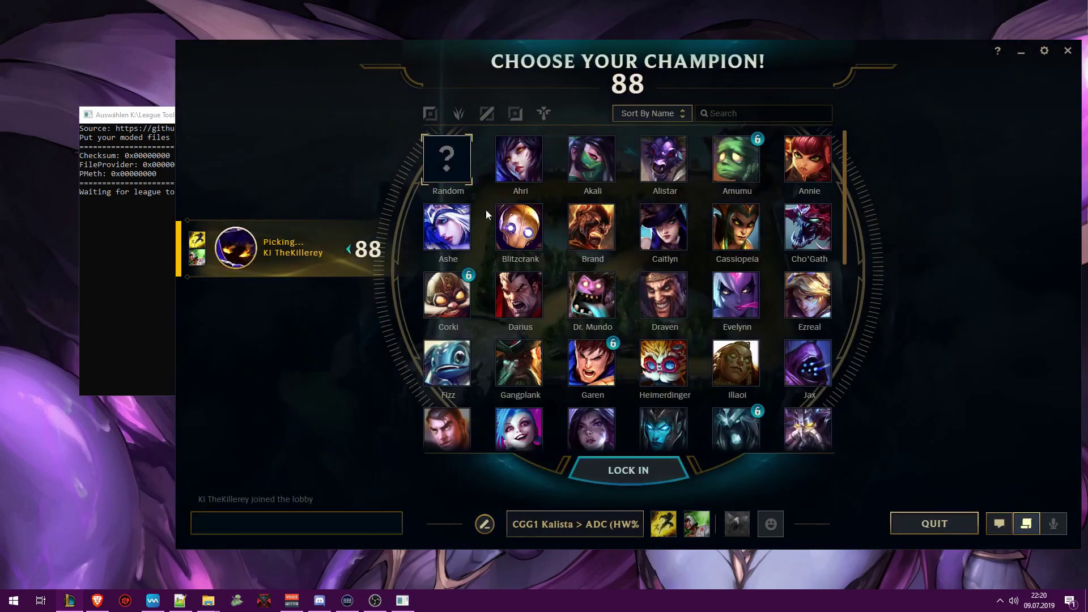
pyautogui.click(623, 471)
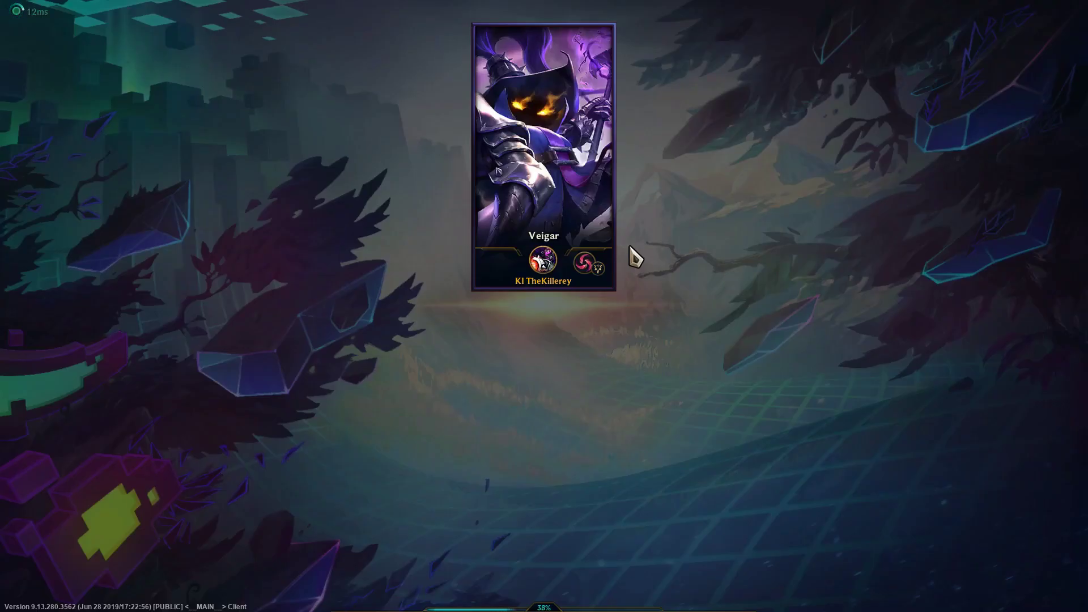
# Switch to the lolcustomskin console while the match loads, resume its paused output and return to the game
pyautogui.hotkey('alt', 'Tab')
pyautogui.moveTo(249, 115); pyautogui.dragTo(252, 113)
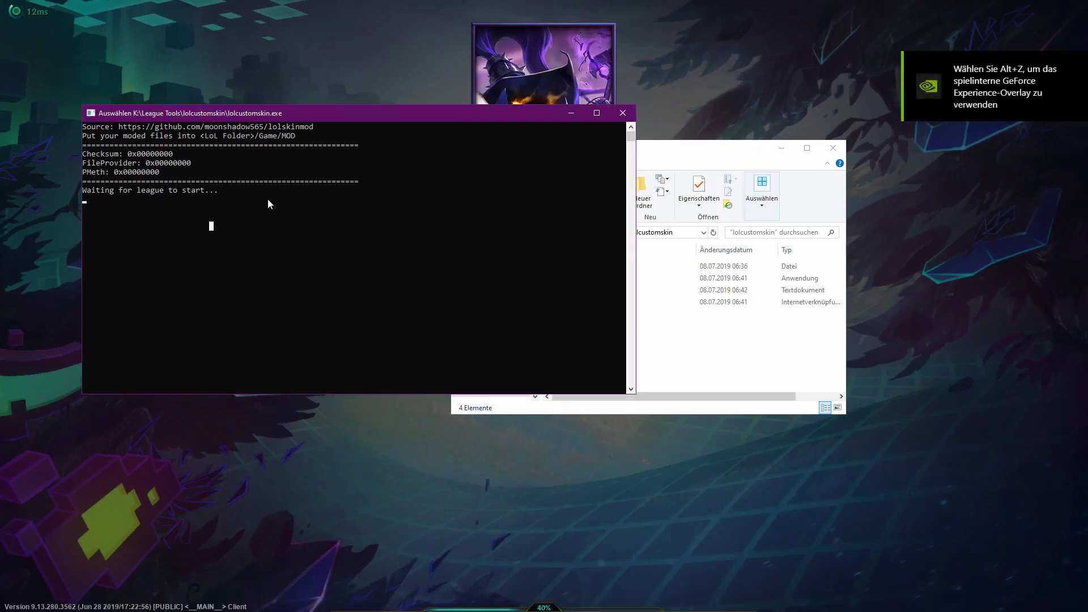
pyautogui.press('Return')
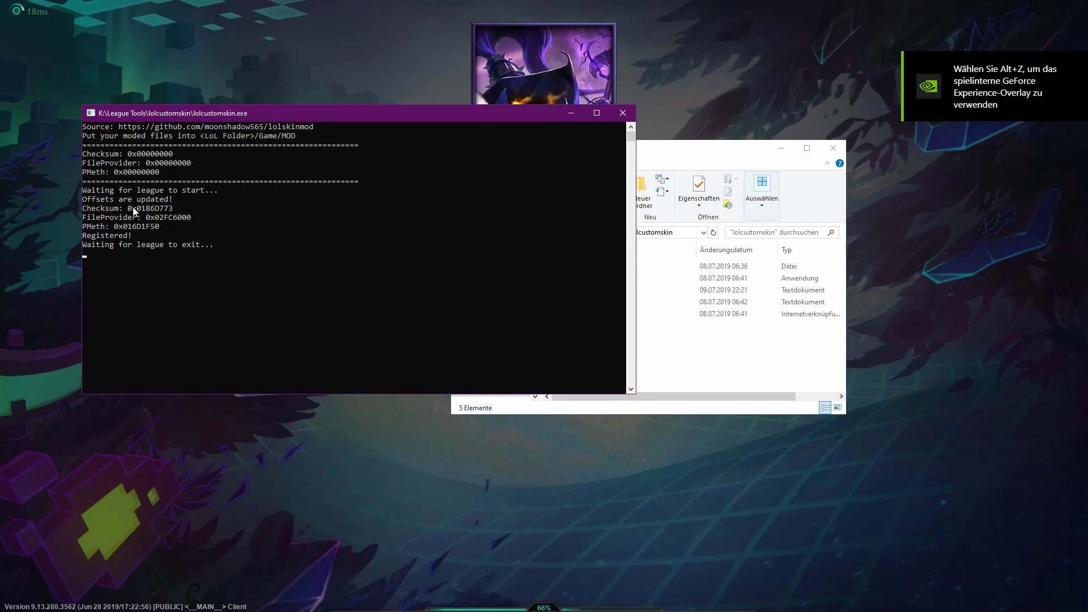
pyautogui.click(278, 469)
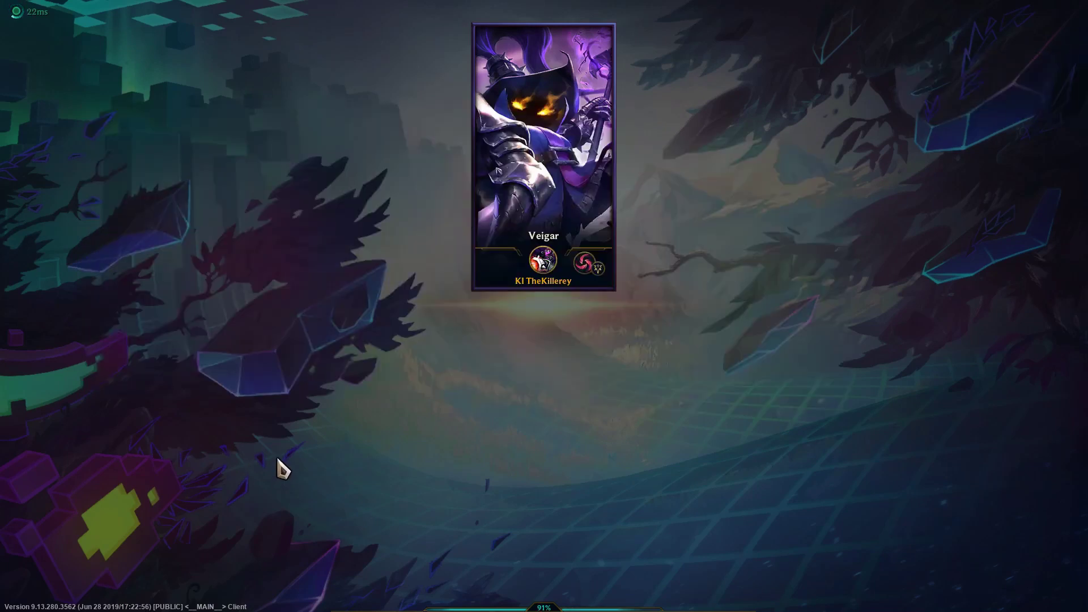
# Leave the match, minimize the League client and highlight the "Registered!" line in the patcher console
pyautogui.hotkey('alt', 'Tab')
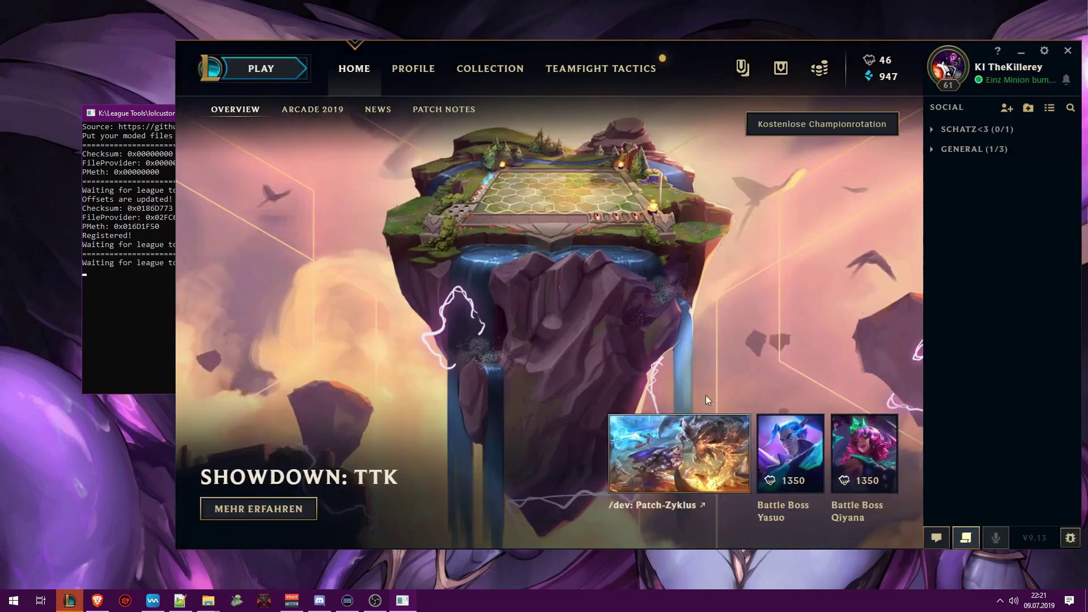
pyautogui.click(1020, 53)
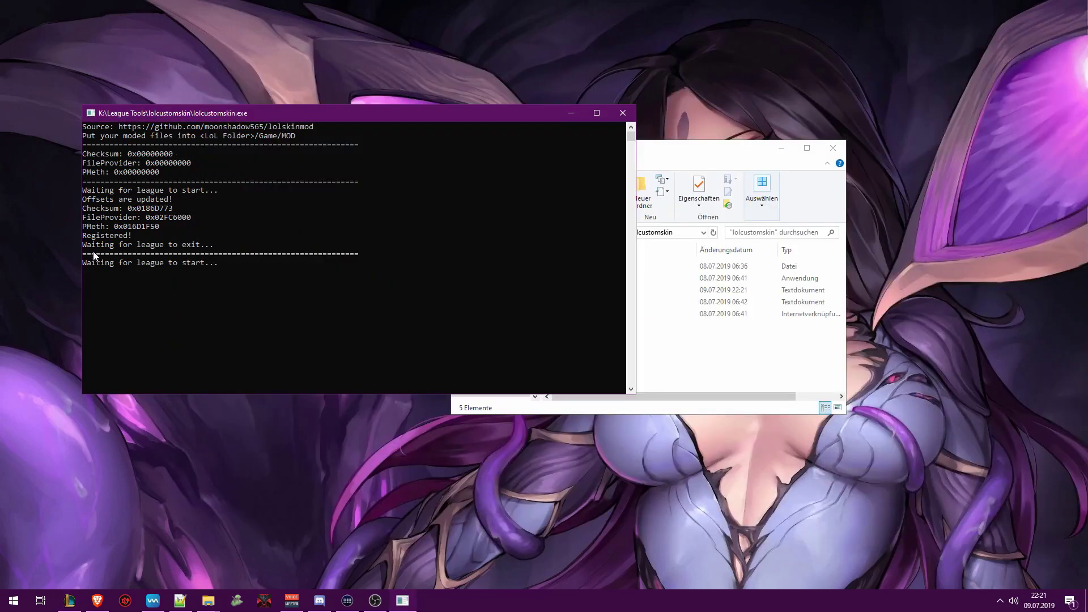
pyautogui.moveTo(87, 236); pyautogui.dragTo(137, 236)
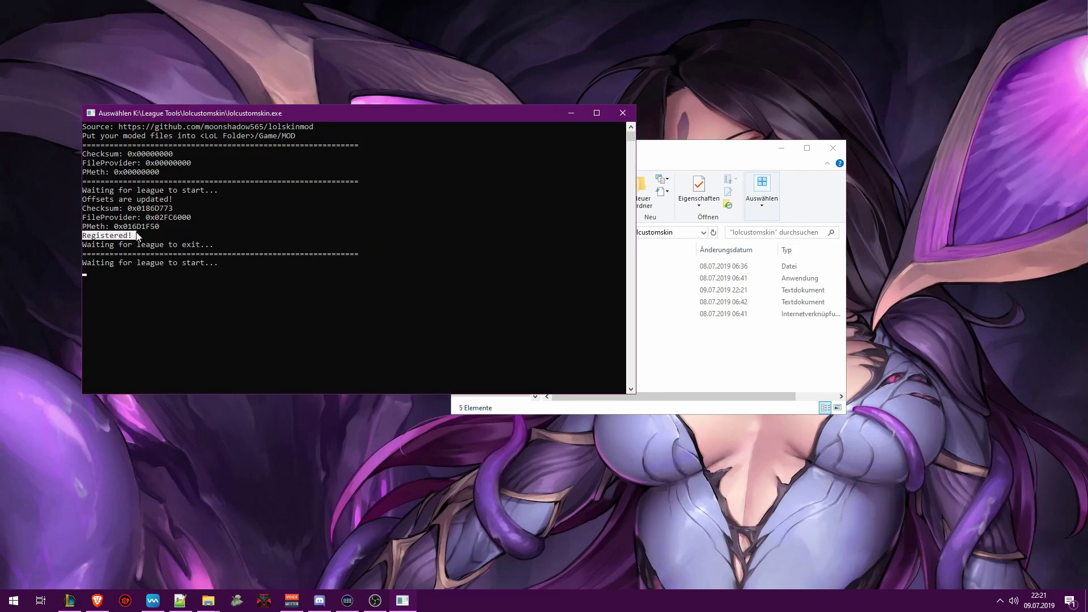
pyautogui.click(274, 290)
# Minimize the patcher console, reposition the lolcustomskin folder window and minimize it as well
pyautogui.click(577, 112)
pyautogui.moveTo(597, 135); pyautogui.dragTo(650, 113)
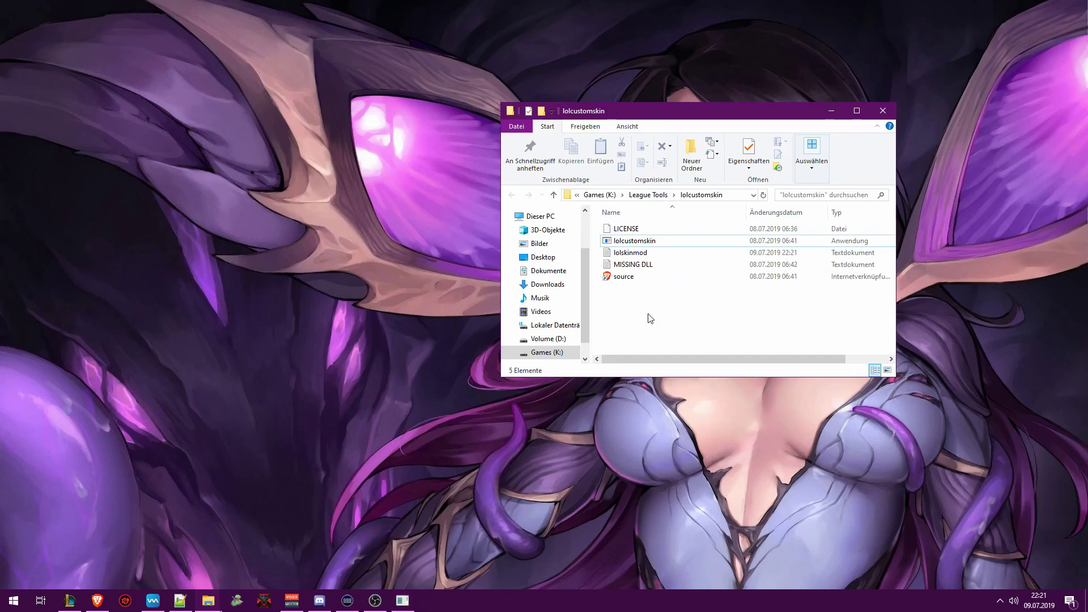
pyautogui.click(829, 112)
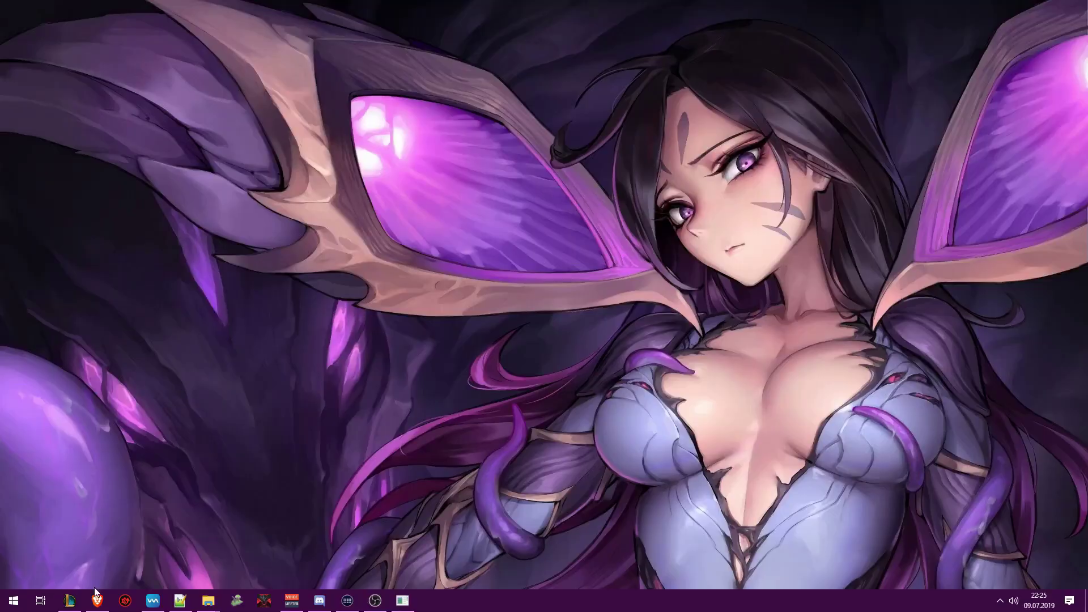
# Switch to the Brave browser and highlight the lolcustomskin-tools releases address and the latest release's ".wxy support" note
pyautogui.click(97, 599)
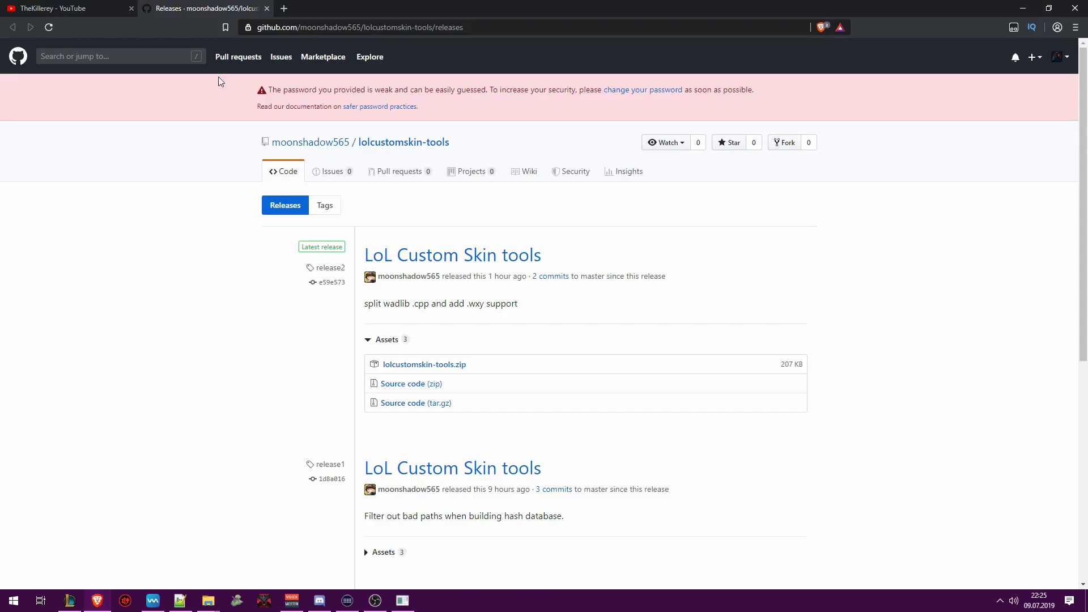
pyautogui.moveTo(260, 28); pyautogui.dragTo(463, 32)
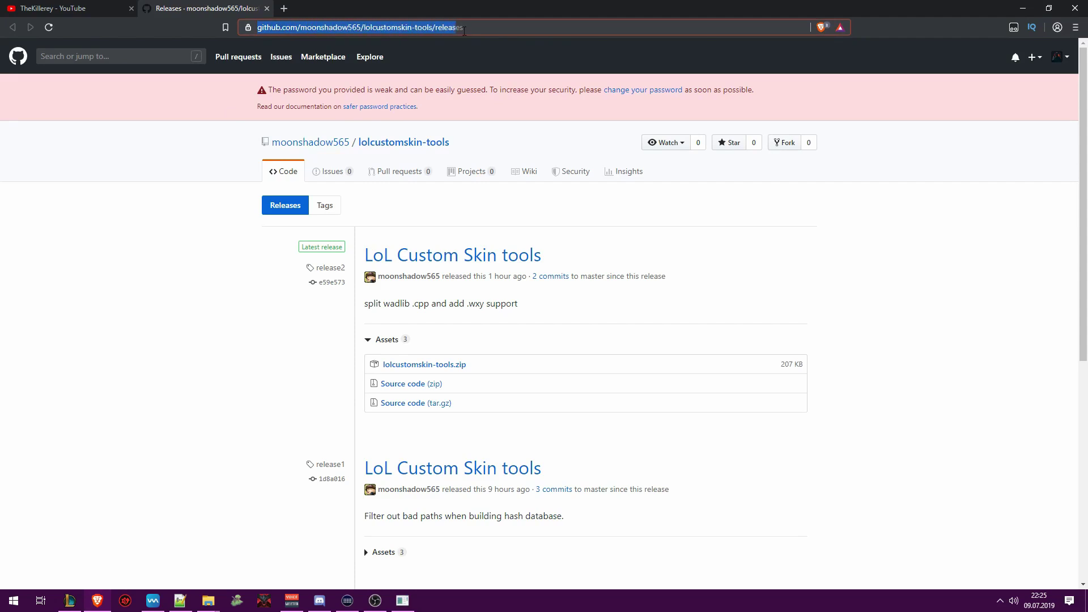
pyautogui.click(237, 295)
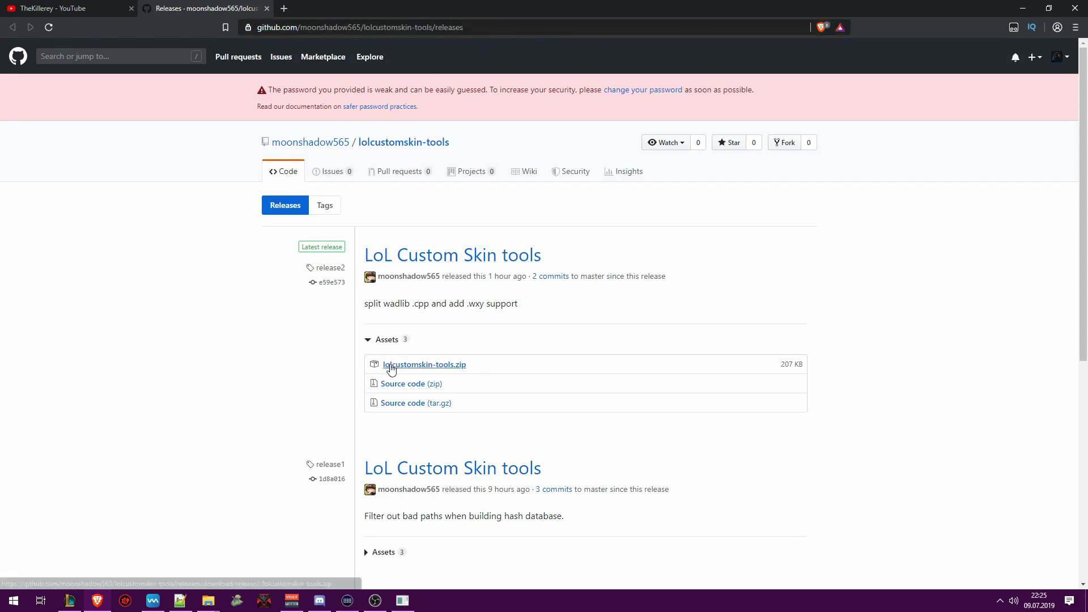
pyautogui.moveTo(467, 304); pyautogui.dragTo(510, 300)
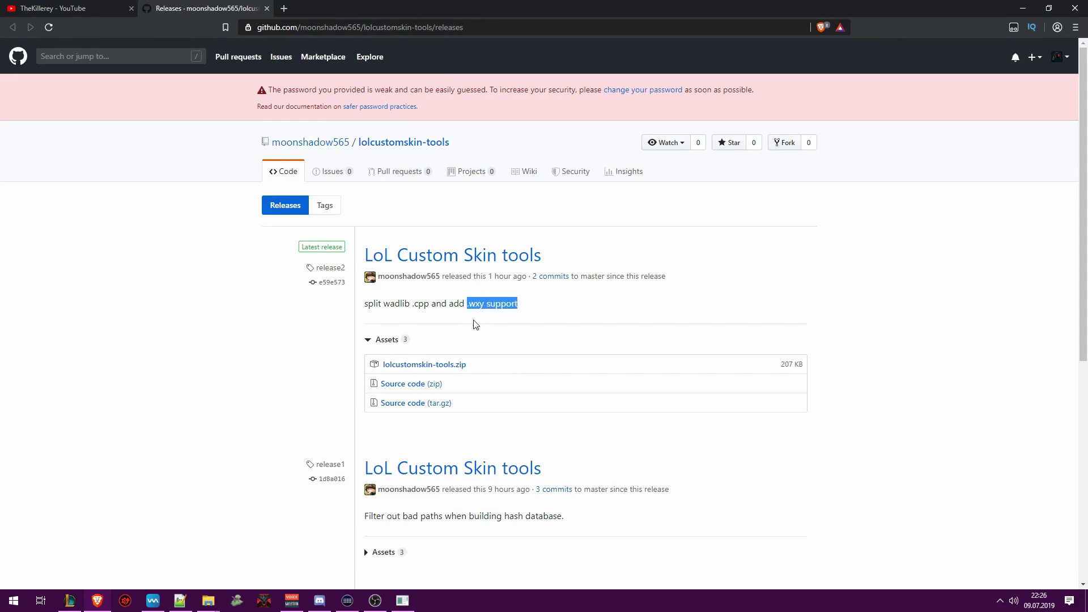
pyautogui.click(324, 382)
# Start downloading lolcustomskin-tools.zip from the latest release, cancel saving it and minimize the browser
pyautogui.click(403, 366)
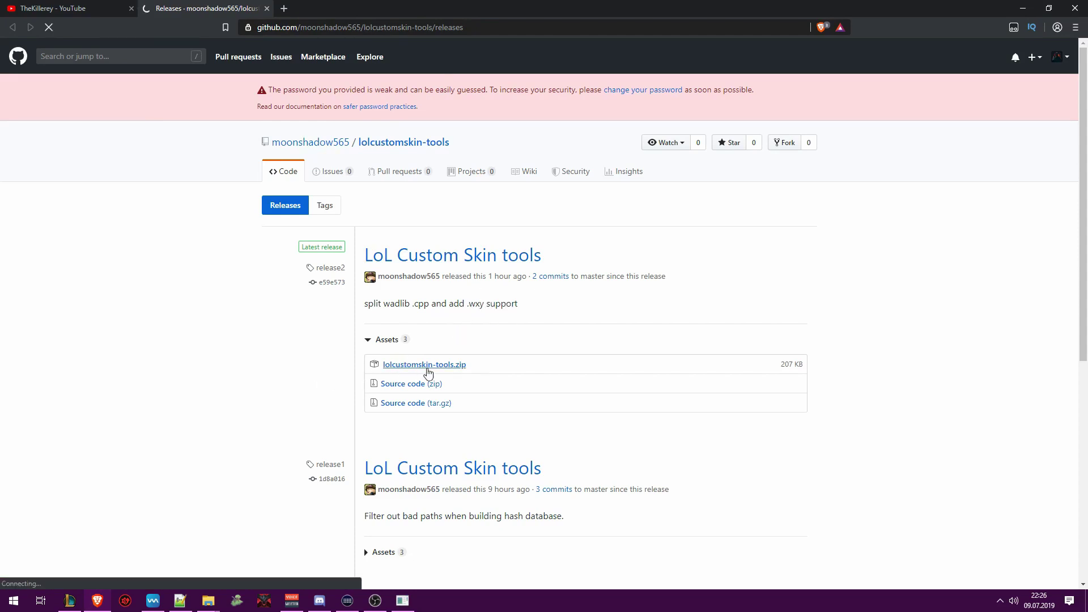
pyautogui.click(502, 288)
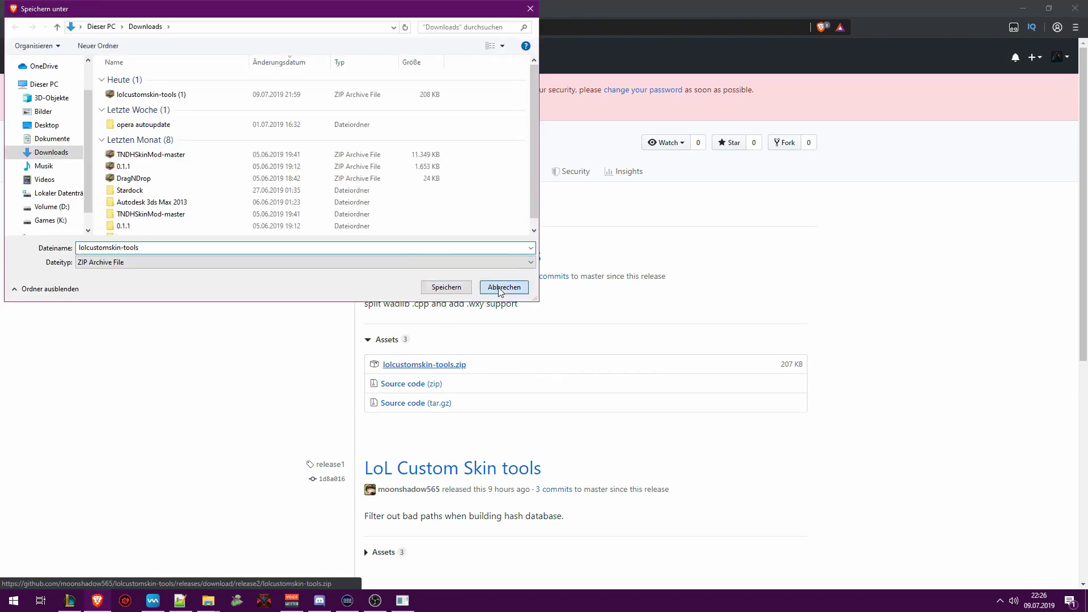
pyautogui.click(1023, 9)
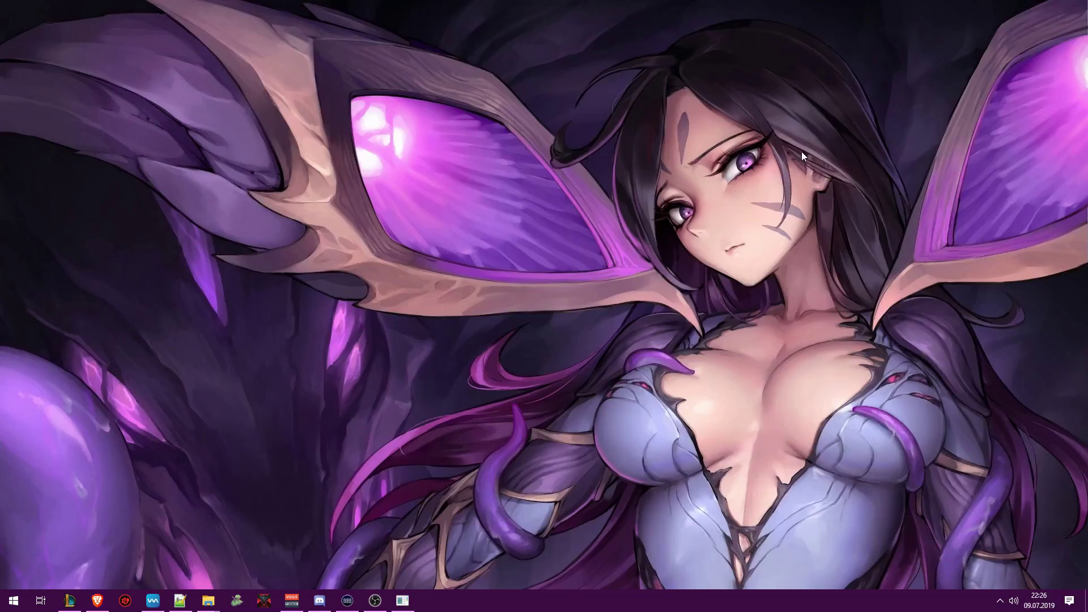
# Close the Tutorial folder window and bring up the NewWadStuff folder in File Explorer
pyautogui.moveTo(208, 600)
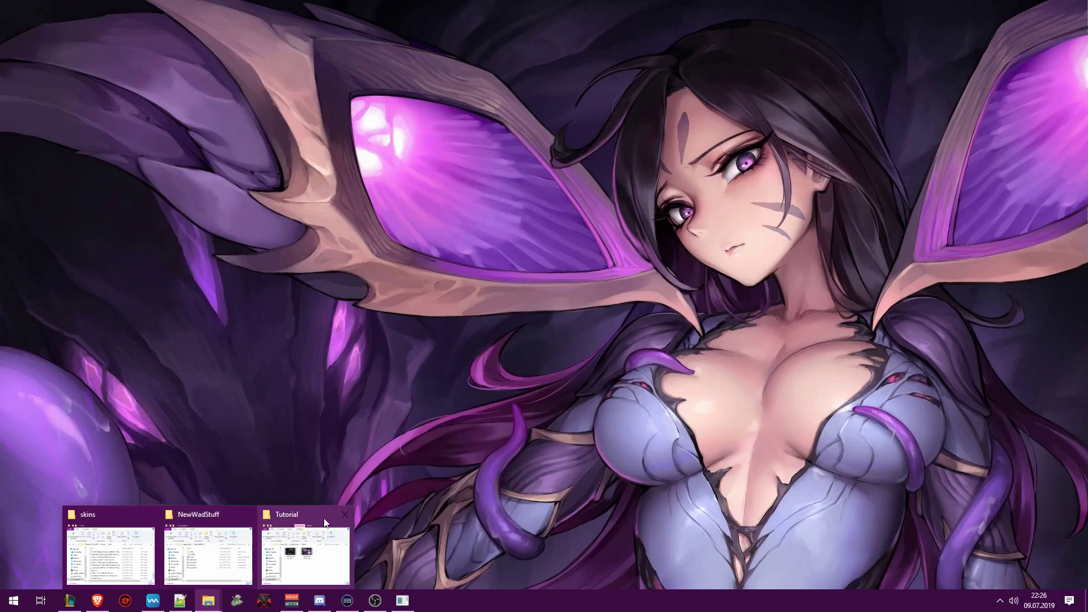
pyautogui.click(345, 515)
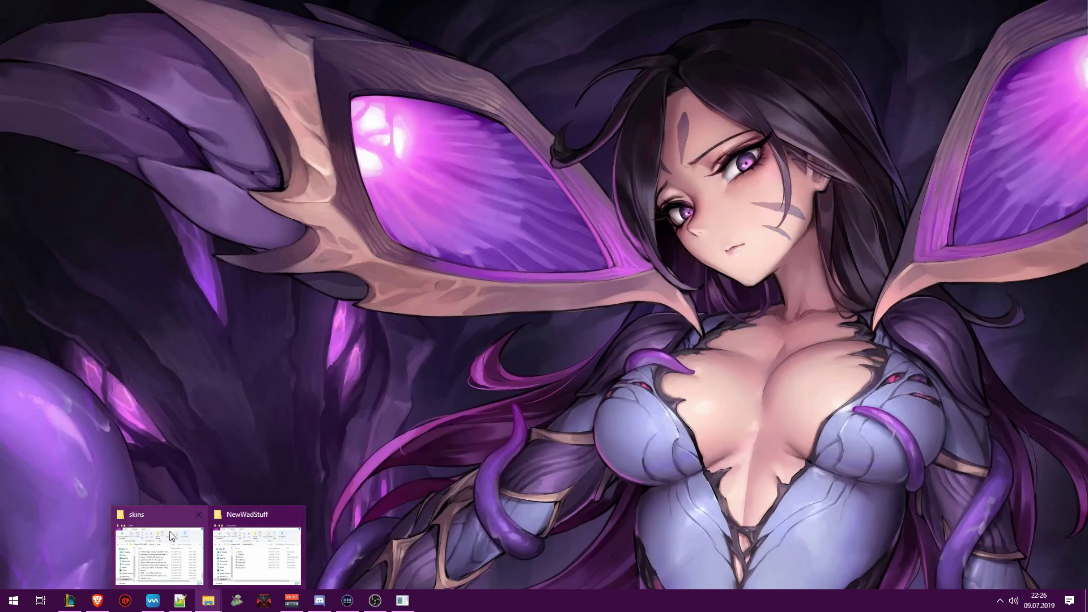
pyautogui.click(242, 540)
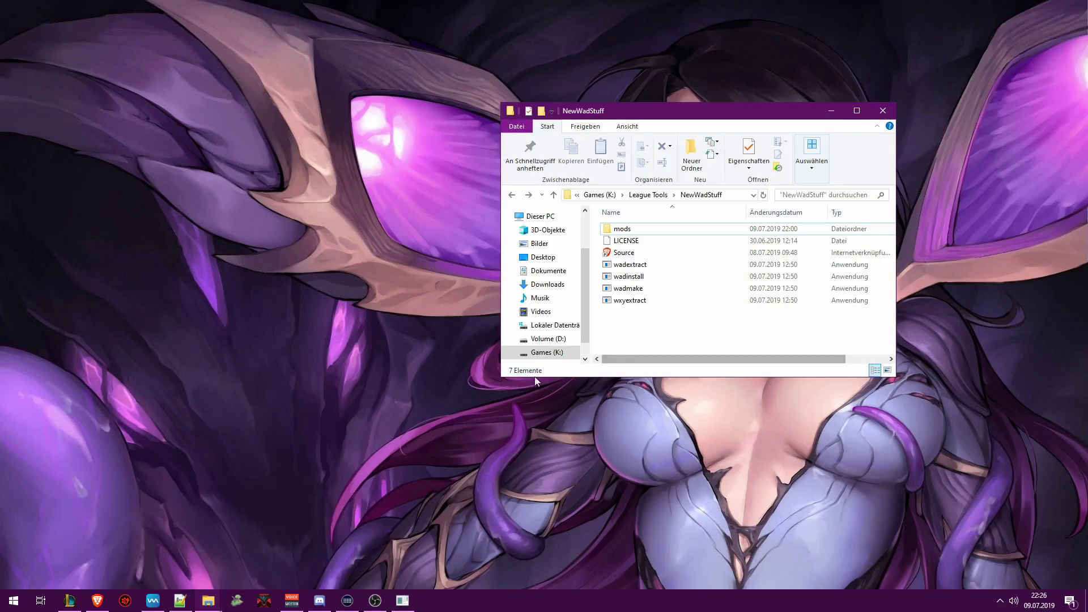
# Point out the wxyextract, wadmake, wadinstall and wadextract applications one by one, and clear the selection
pyautogui.click(633, 301)
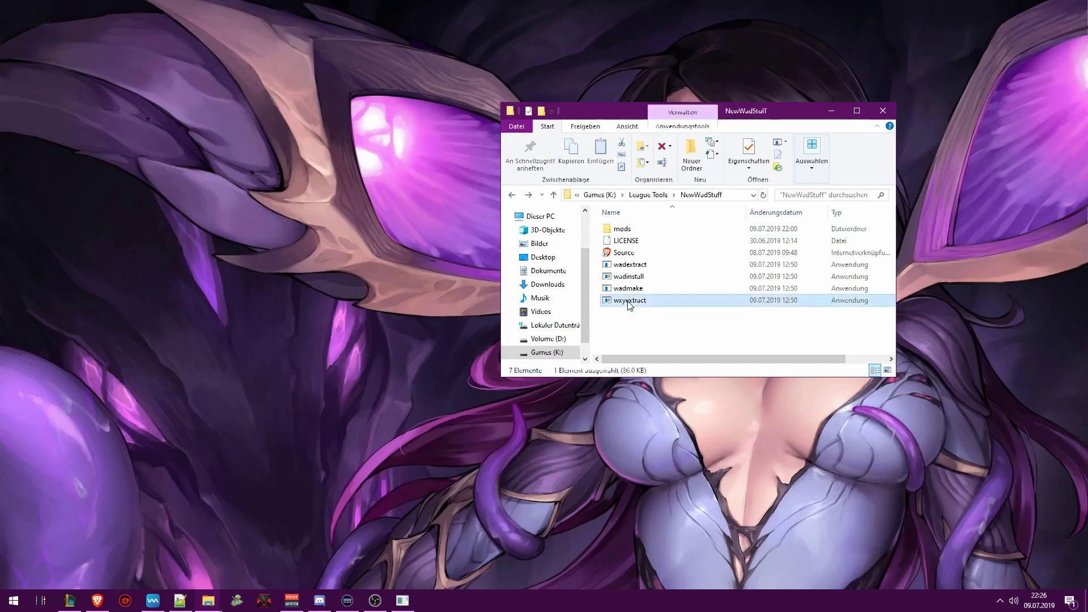
pyautogui.click(633, 289)
pyautogui.click(633, 276)
pyautogui.click(634, 264)
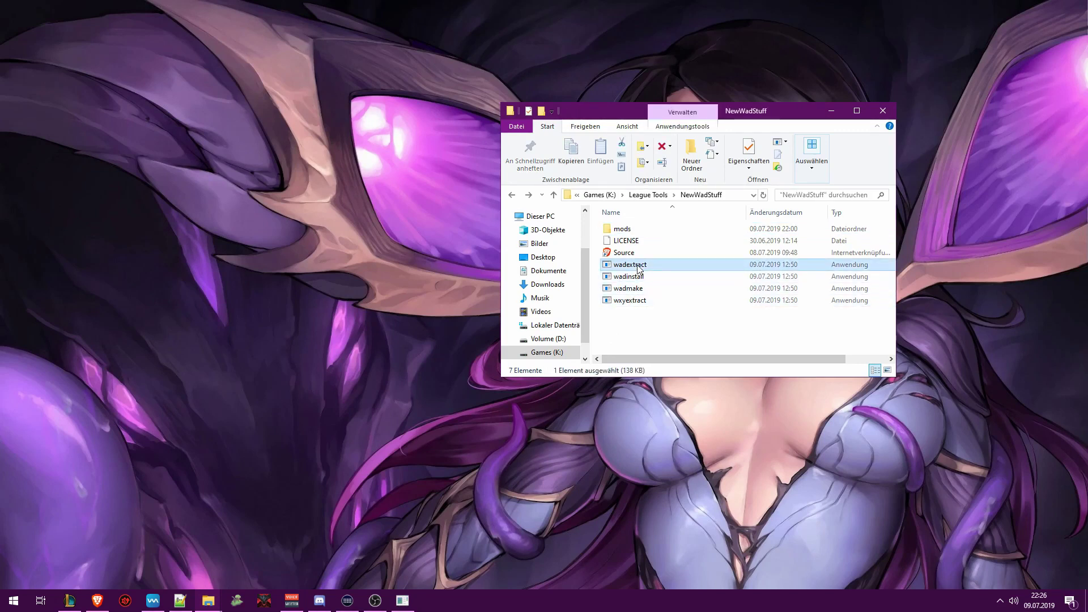
pyautogui.click(659, 334)
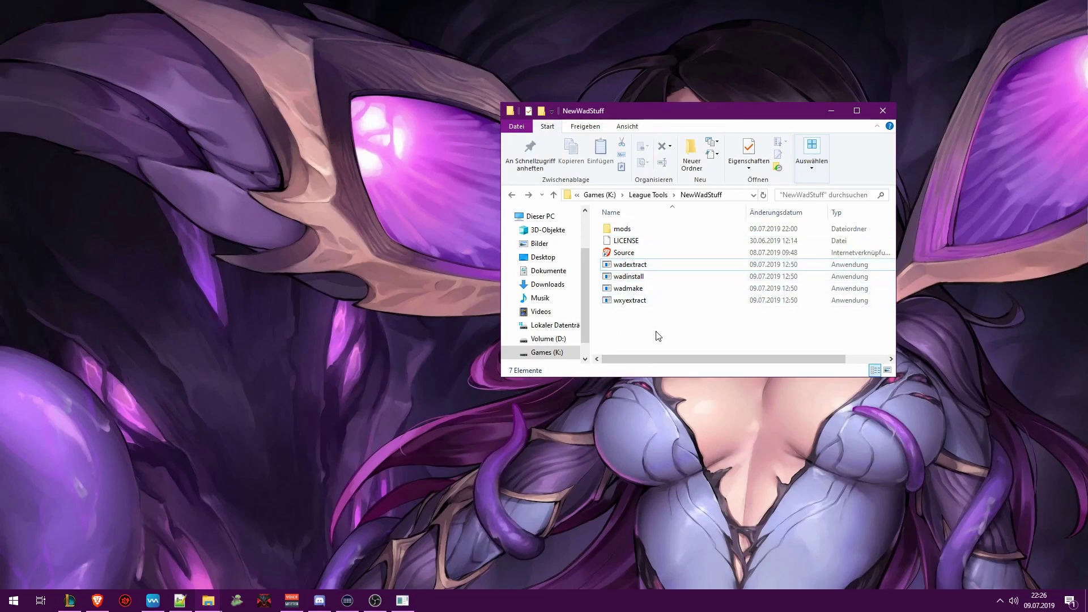
# Copy the PROJECT_ Kalista v1 .wxy file from the Wooxy skins folder into NewWadStuff and close the skins window
pyautogui.click(208, 601)
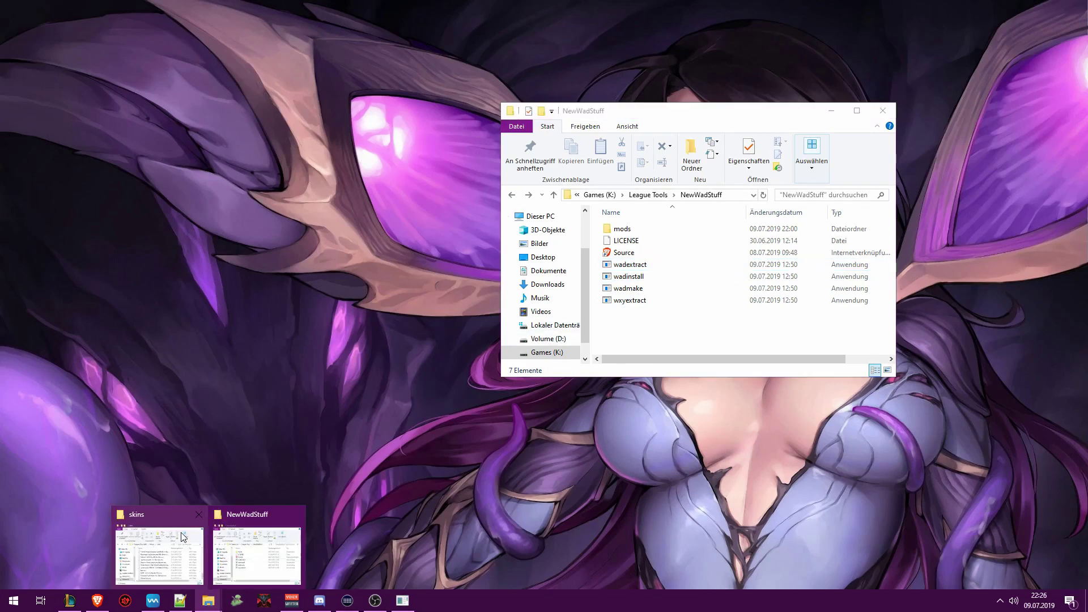
pyautogui.click(183, 537)
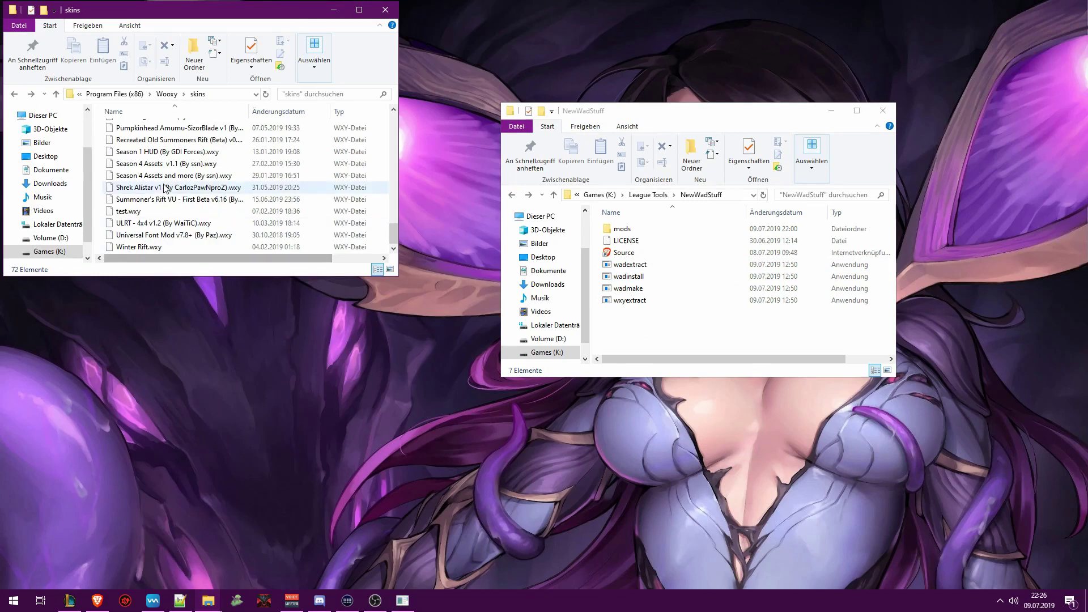
pyautogui.scroll(-5, 157, 169)
pyautogui.scroll(12, 170, 156)
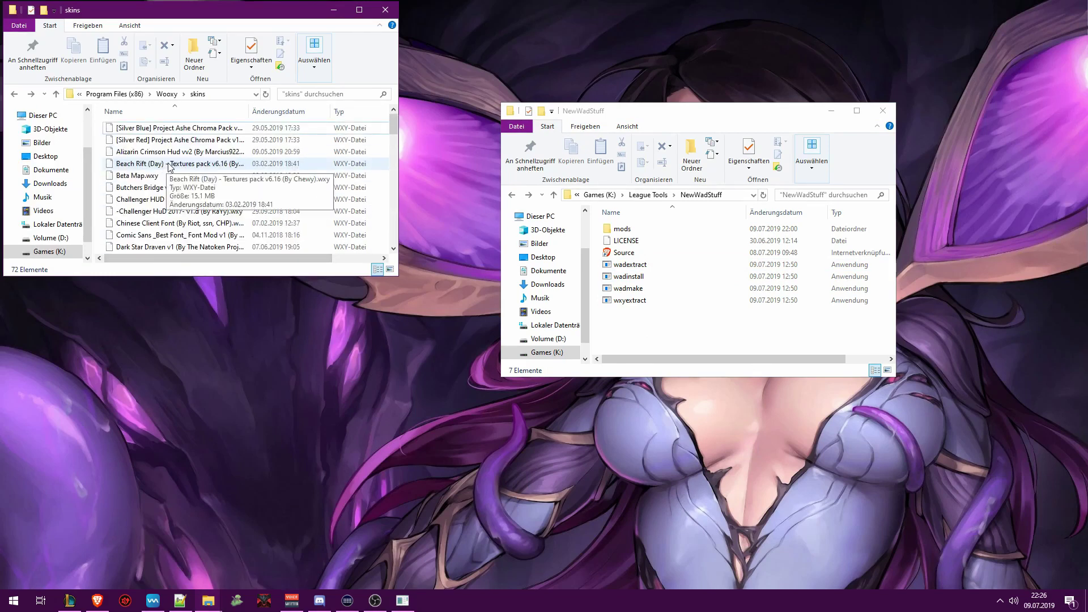
pyautogui.moveTo(392, 125); pyautogui.dragTo(390, 232)
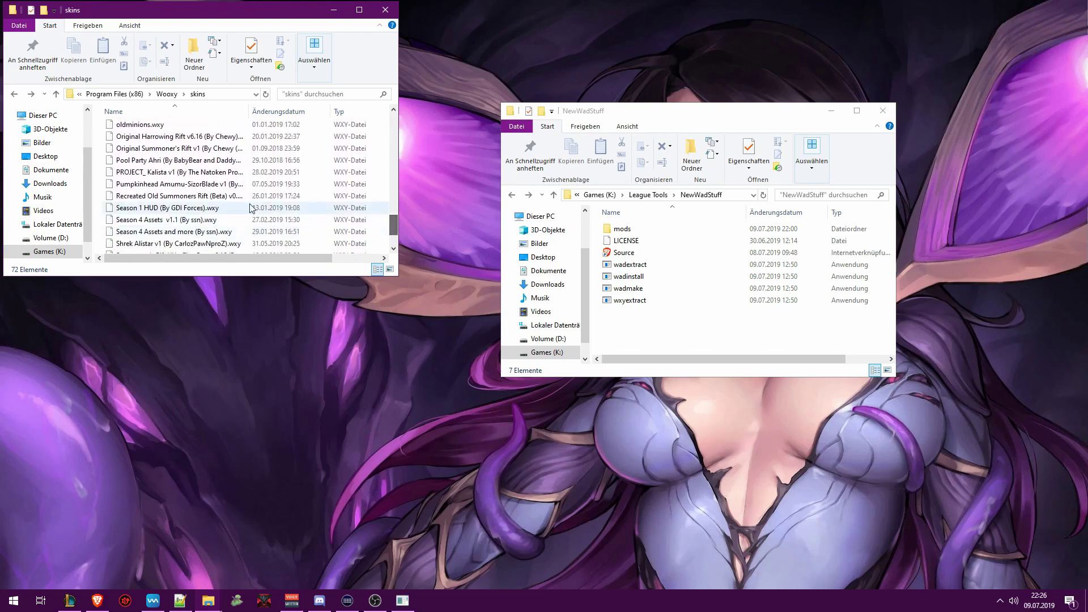
pyautogui.click(176, 172)
pyautogui.moveTo(549, 336); pyautogui.dragTo(680, 323)
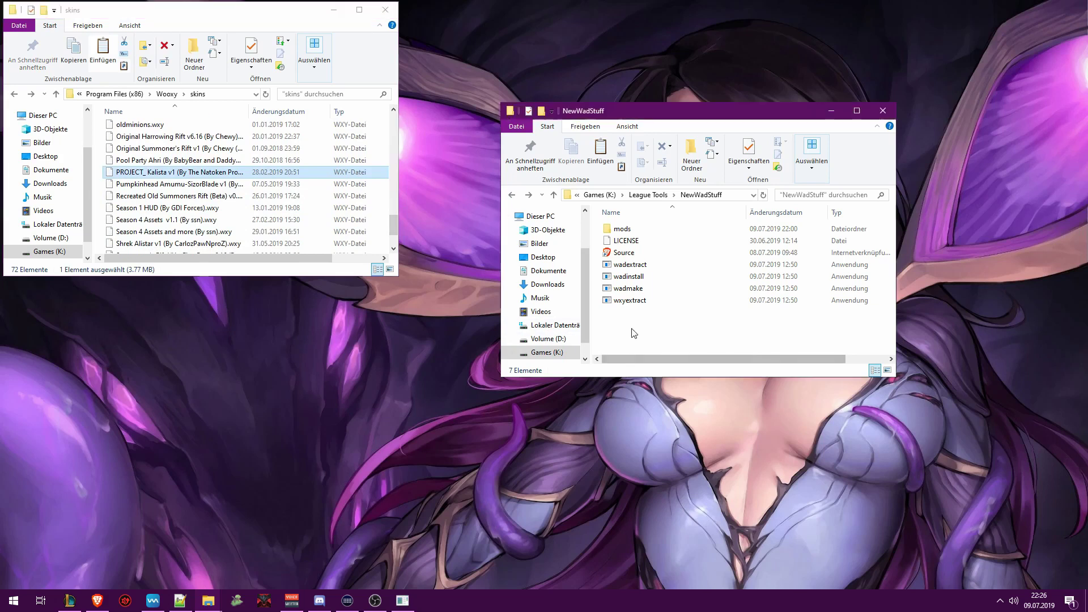
pyautogui.click(385, 10)
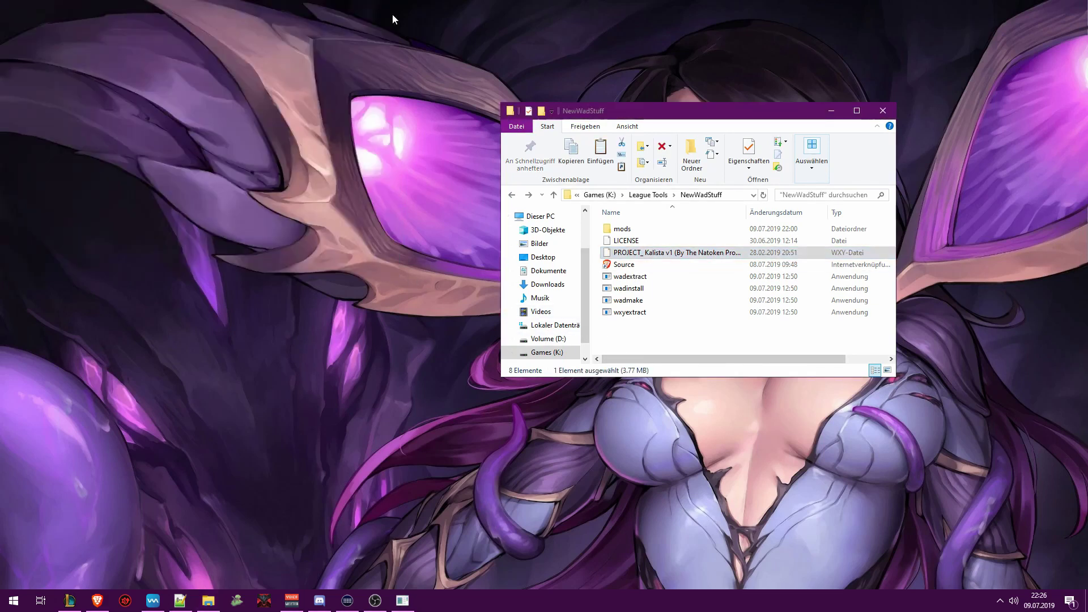
pyautogui.rightClick(209, 600)
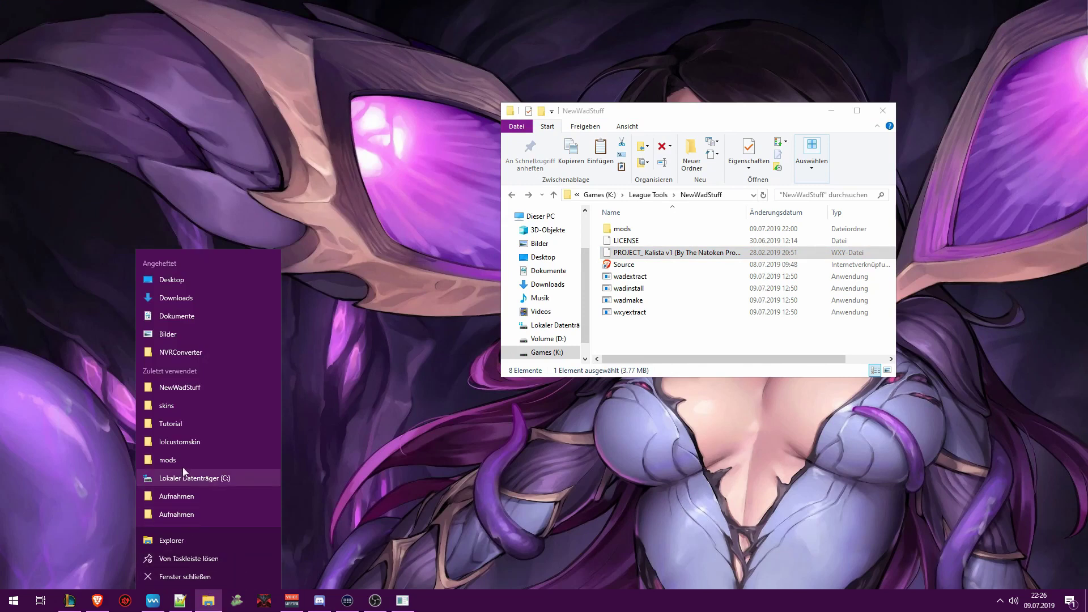
pyautogui.click(363, 444)
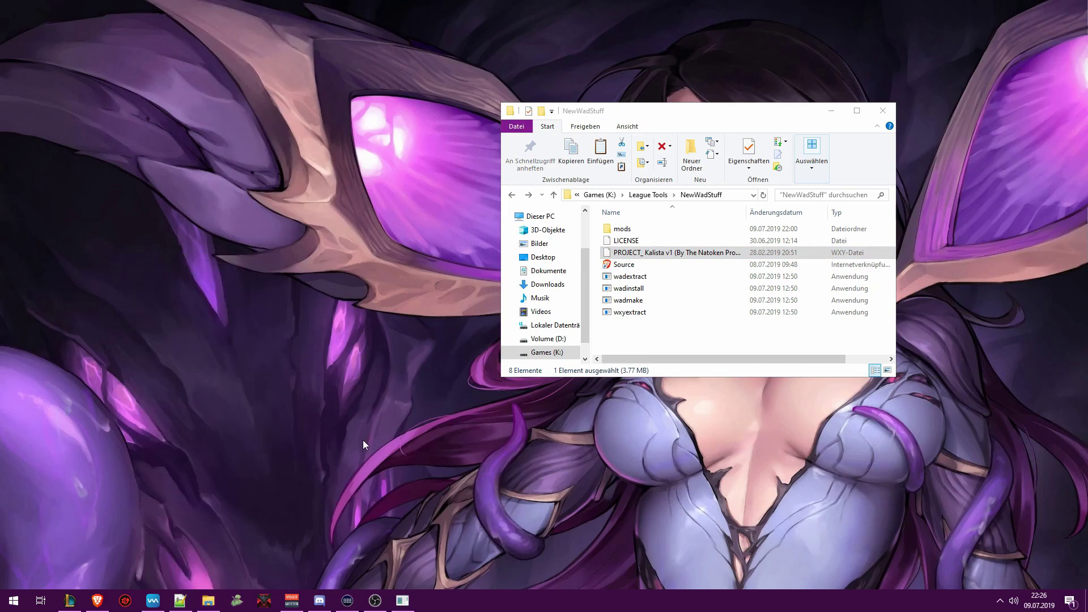
pyautogui.rightClick(208, 601)
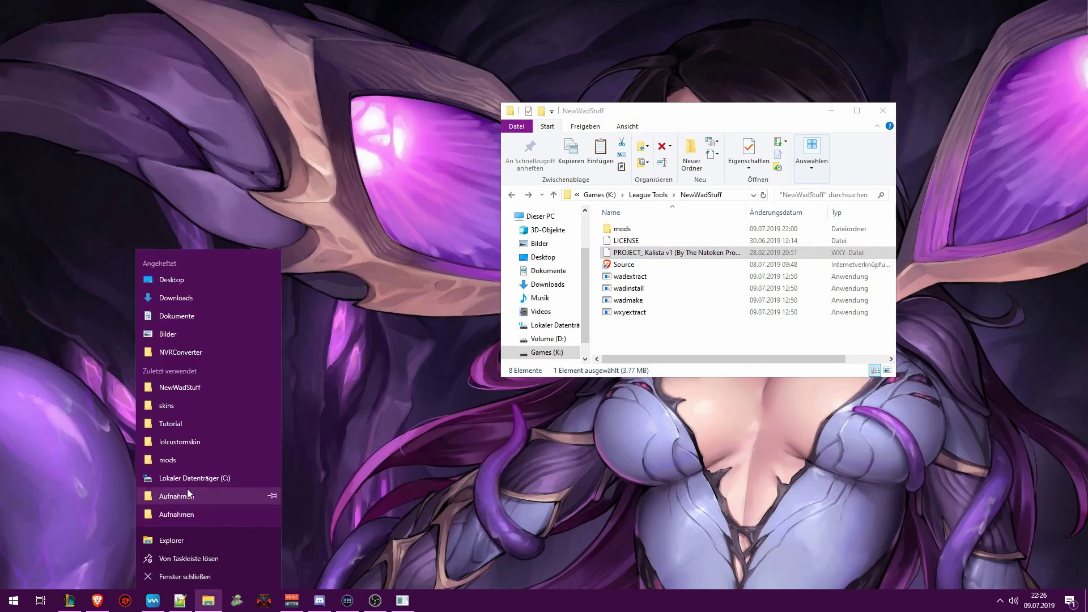
pyautogui.click(91, 583)
pyautogui.click(97, 600)
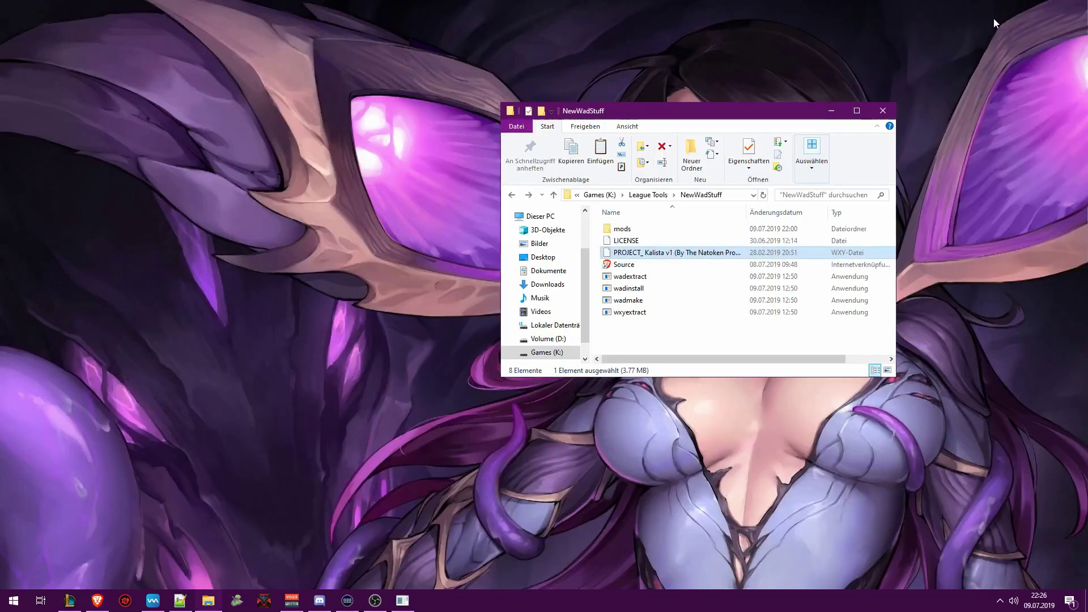
pyautogui.click(1023, 8)
# Switch to Discord, start downloading game.hashtable from the allgemein channel, and copy the NewWadStuff folder path from File Explorer
pyautogui.click(319, 600)
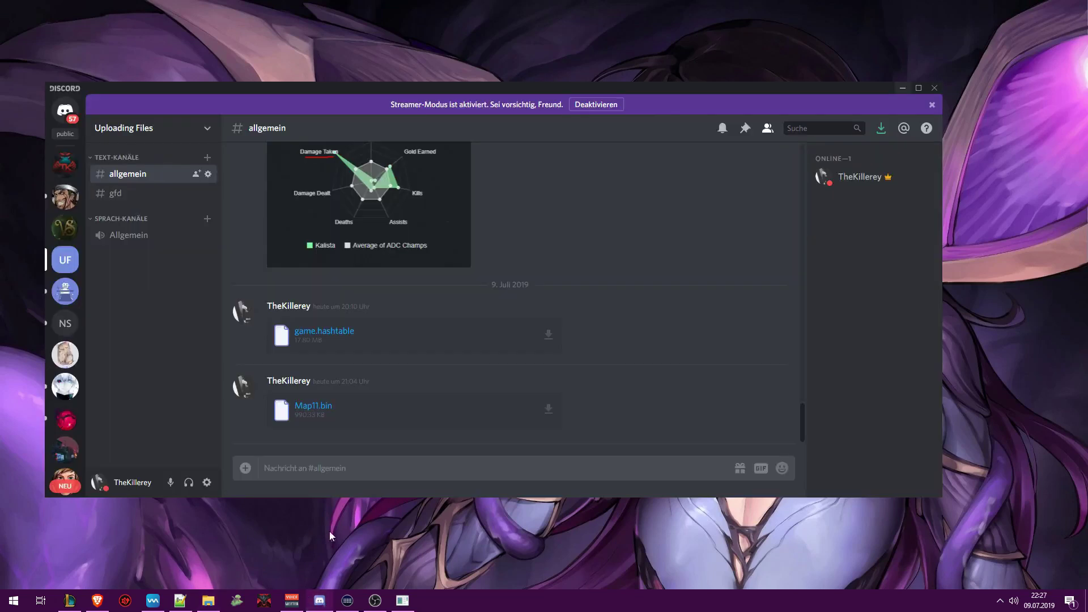
pyautogui.click(342, 334)
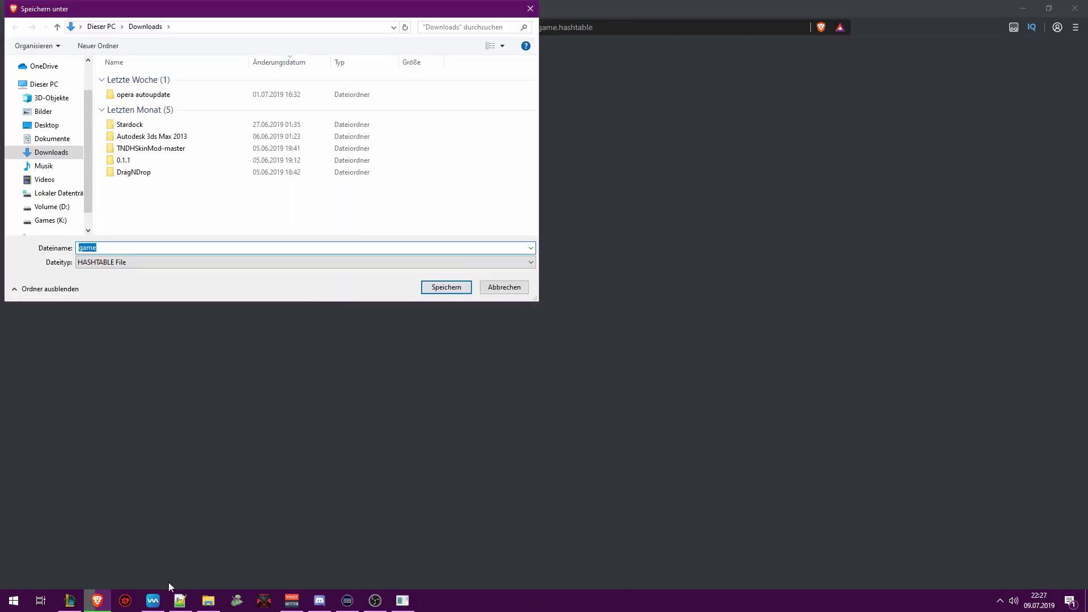
pyautogui.click(209, 600)
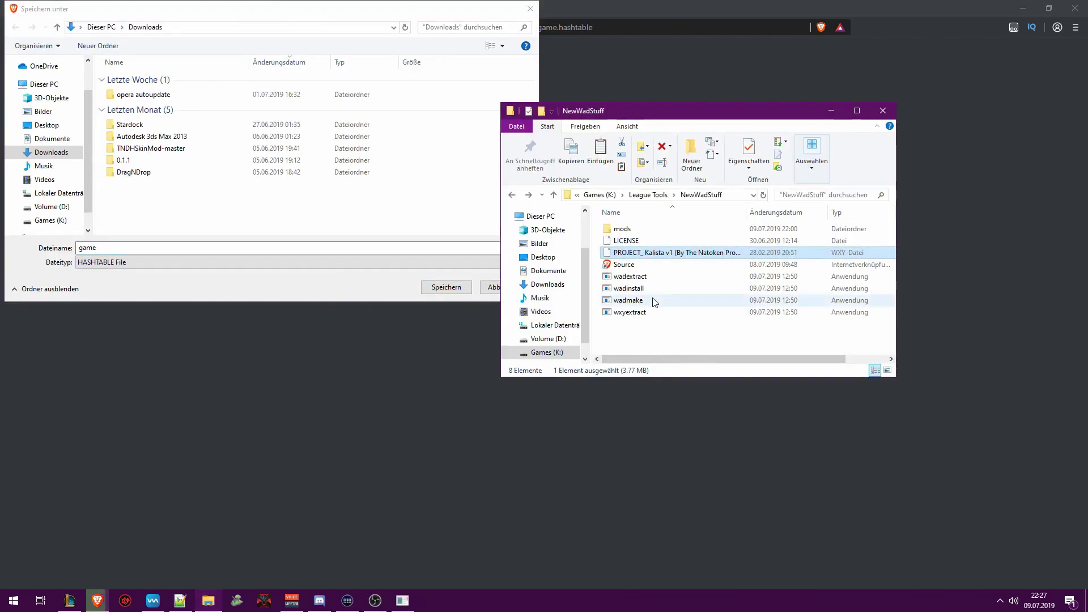
pyautogui.click(733, 197)
pyautogui.hotkey('ctrl', 'c')
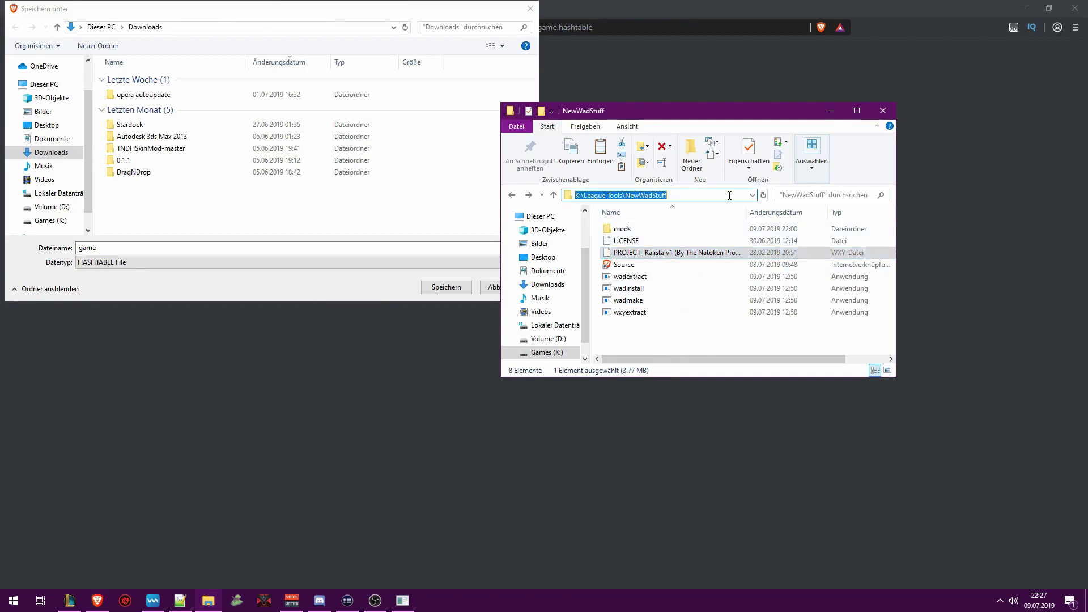
# Save game.hashtable in K:\League Tools\NewWadStuff and minimize the browser
pyautogui.click(310, 31)
pyautogui.click(310, 32)
pyautogui.hotkey('ctrl', 'v')
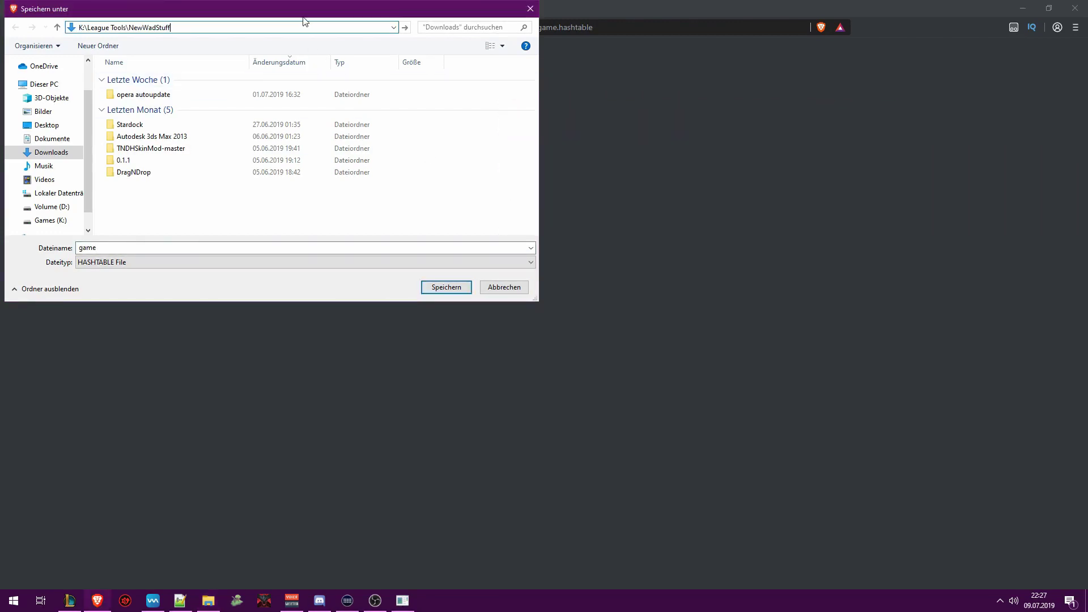
pyautogui.press('Return')
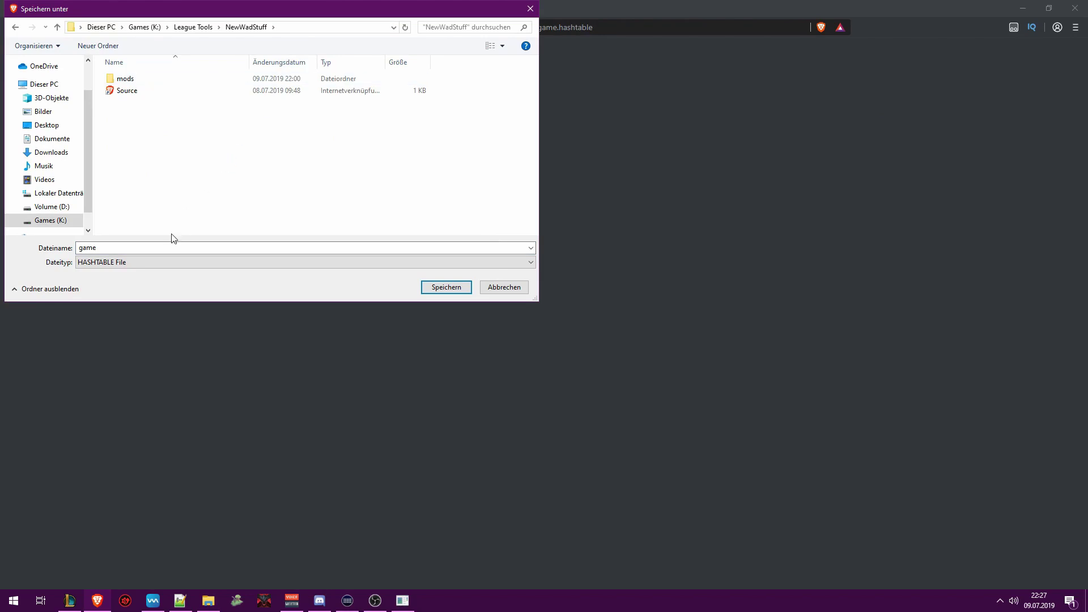
pyautogui.click(446, 287)
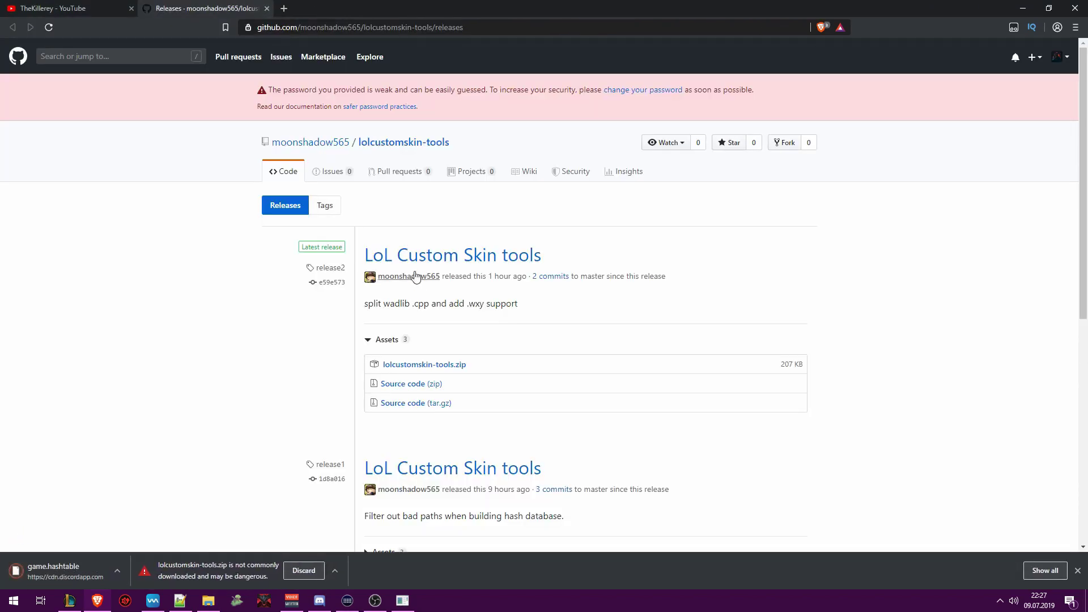
pyautogui.click(1023, 8)
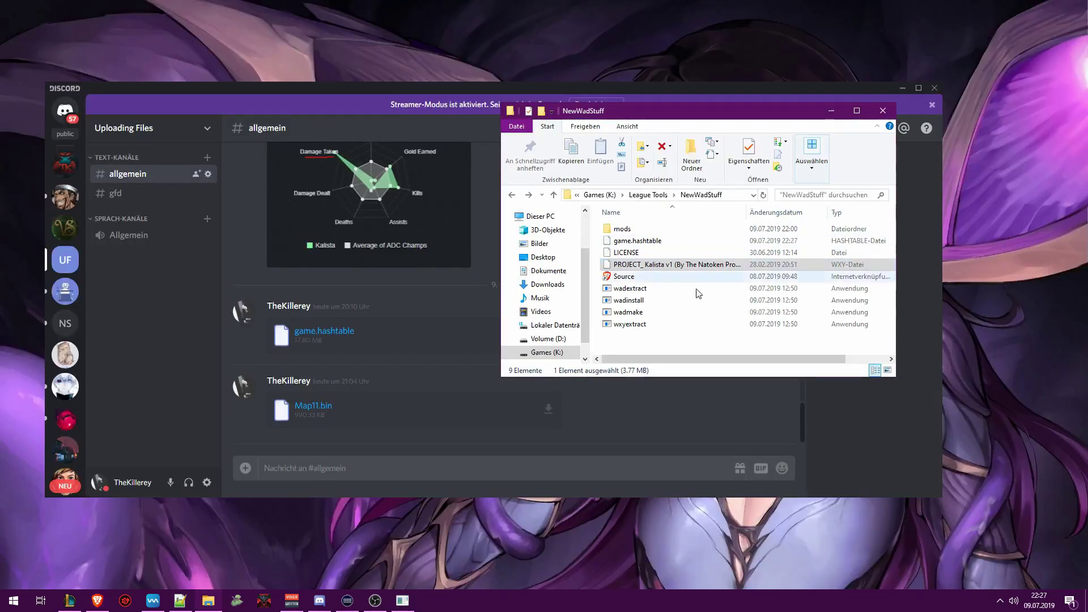
# Process game.hashtable with wadextract, close its console window and clear the file selection
pyautogui.click(660, 345)
pyautogui.click(623, 243)
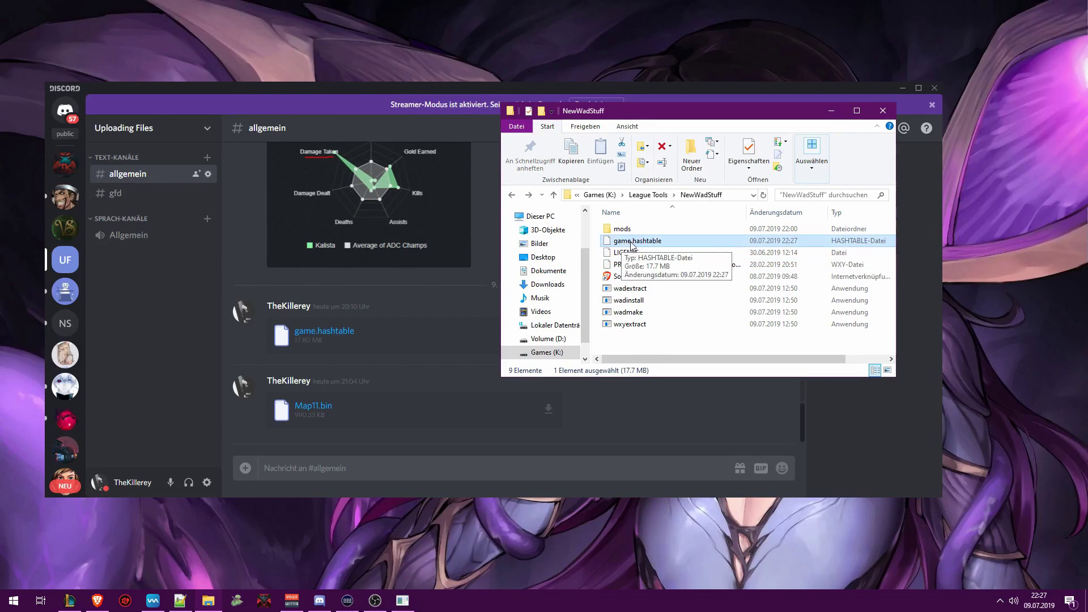
pyautogui.moveTo(631, 245); pyautogui.dragTo(651, 292)
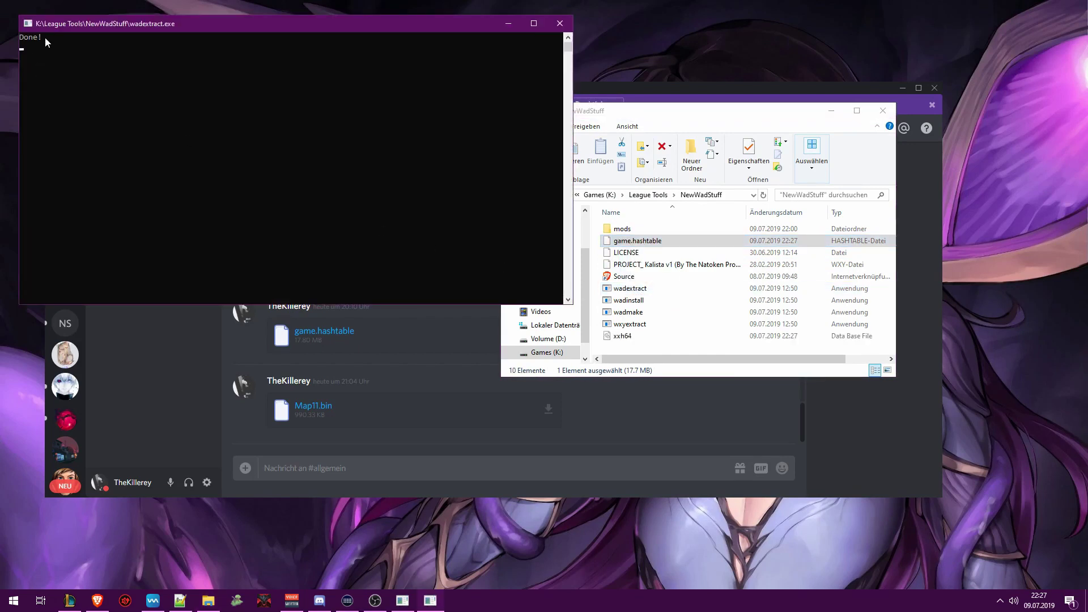
pyautogui.moveTo(45, 36); pyautogui.dragTo(17, 39)
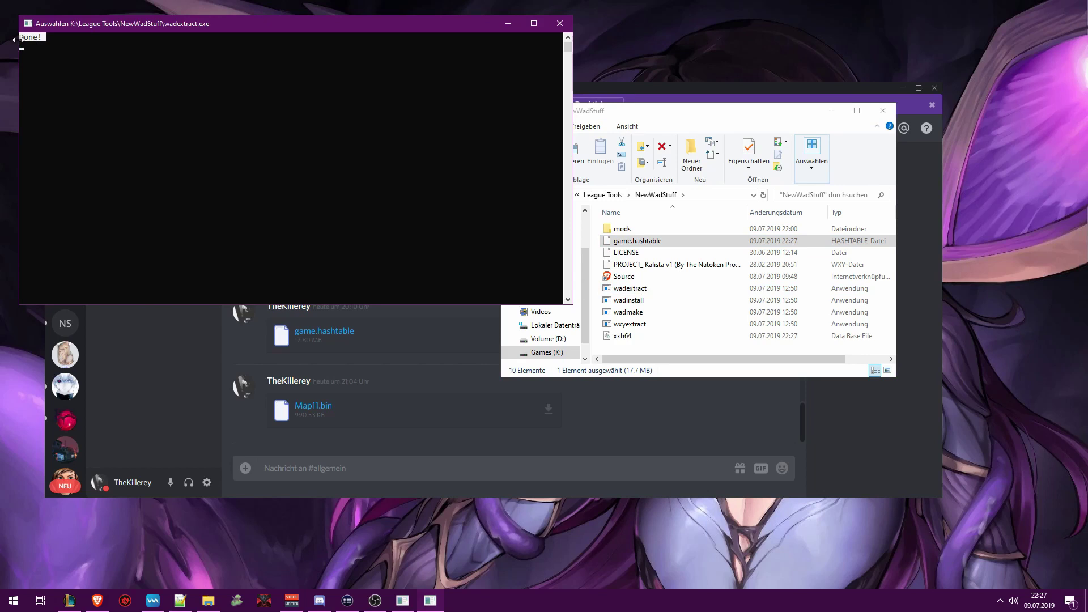
pyautogui.click(570, 25)
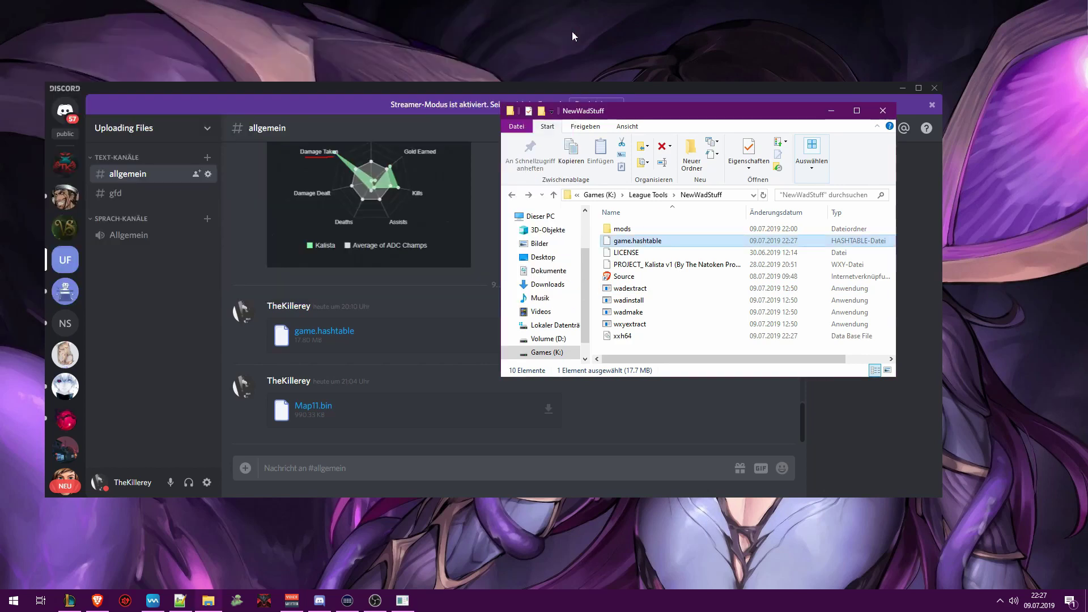
pyautogui.click(621, 349)
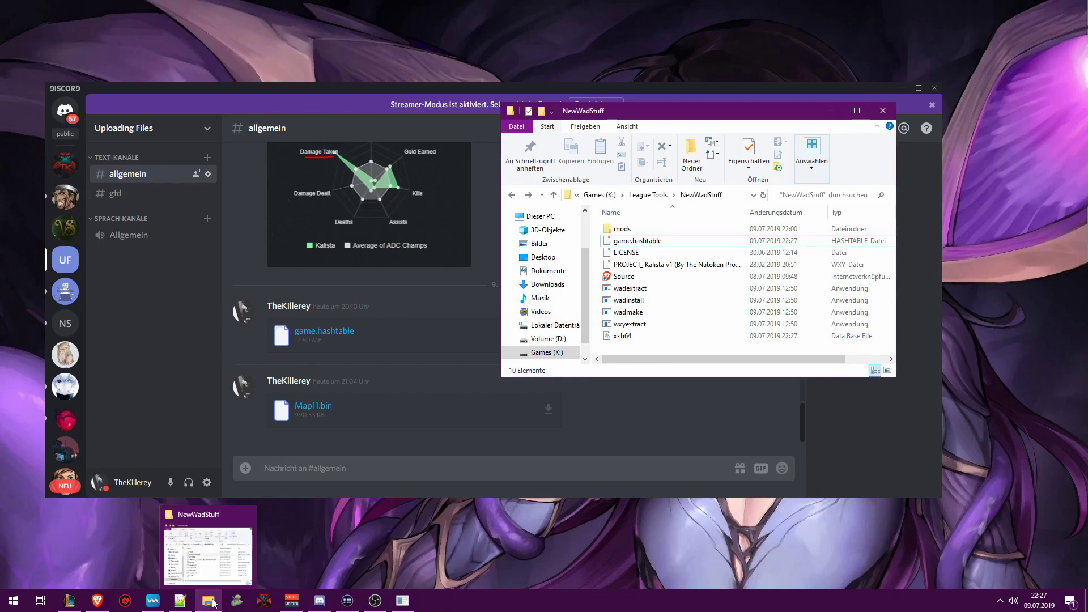
# Switch to the browser and open voxskins.com in a new tab
pyautogui.click(97, 600)
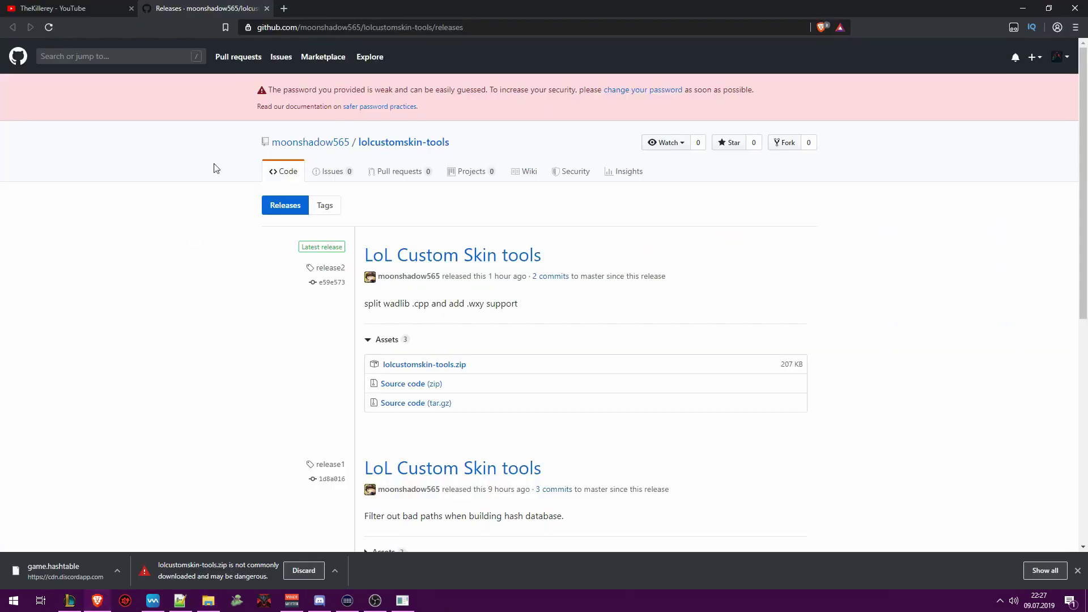
pyautogui.click(288, 8)
pyautogui.write('v')
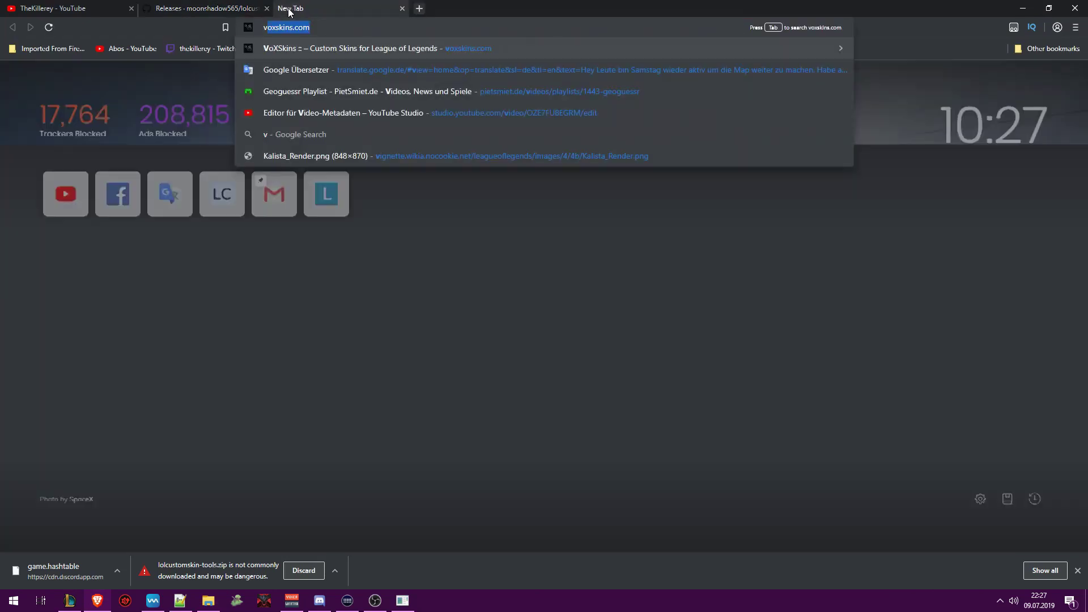
pyautogui.press('Return')
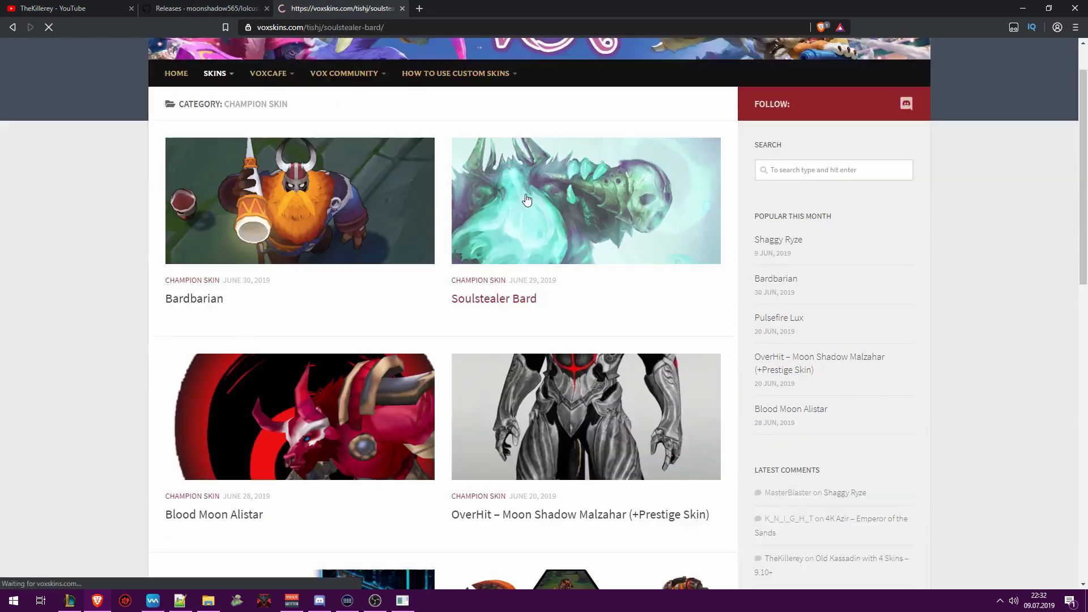
# Open the Soulstealer Bard skin page and review its images, features and author down to the download section
pyautogui.click(527, 200)
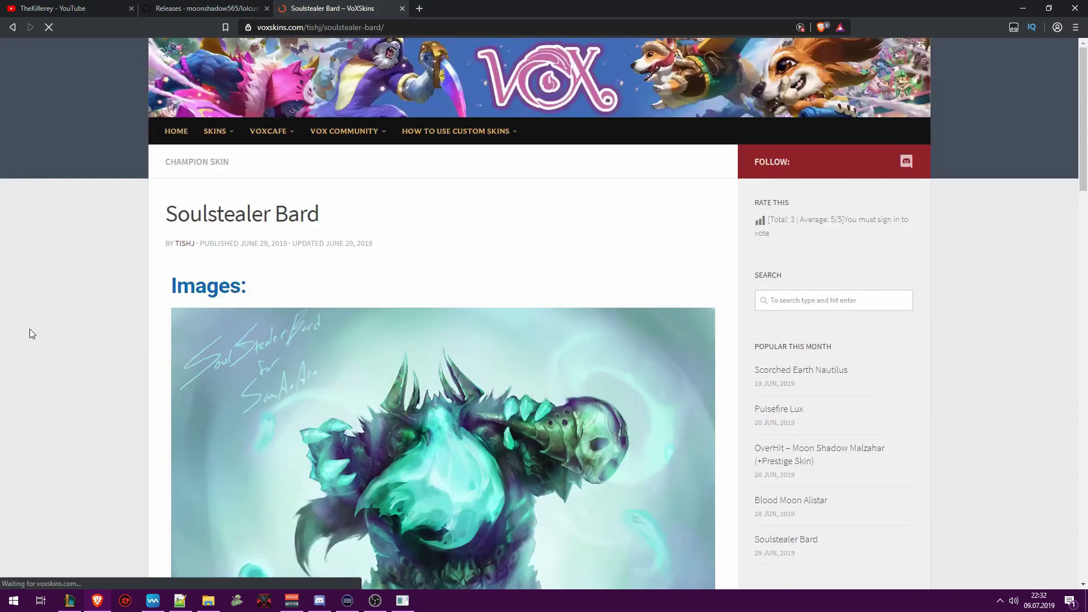
pyautogui.scroll(-6, 24, 338)
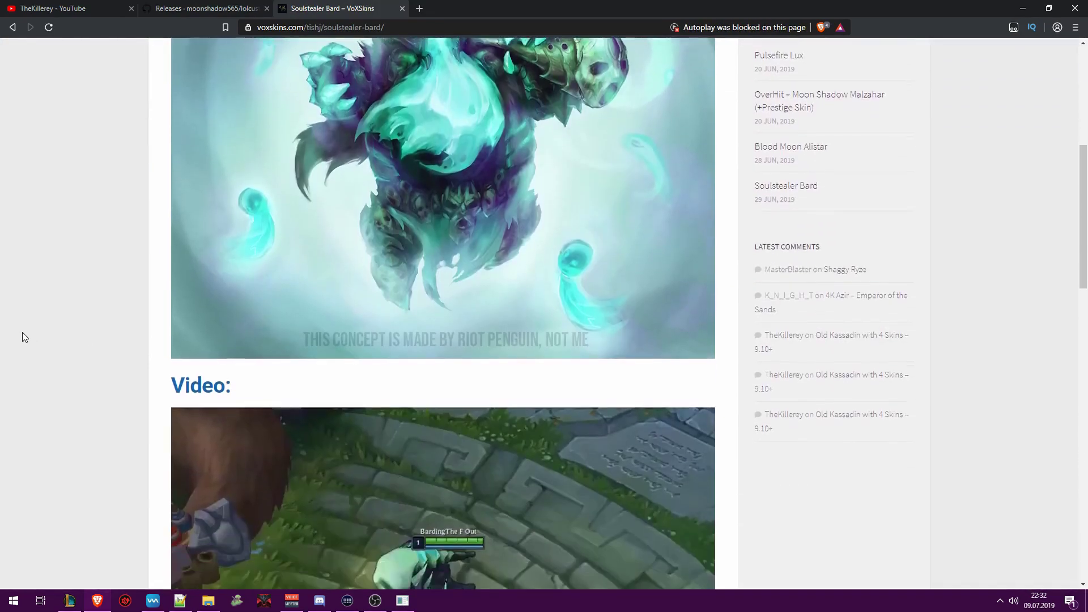
pyautogui.scroll(-9, 23, 333)
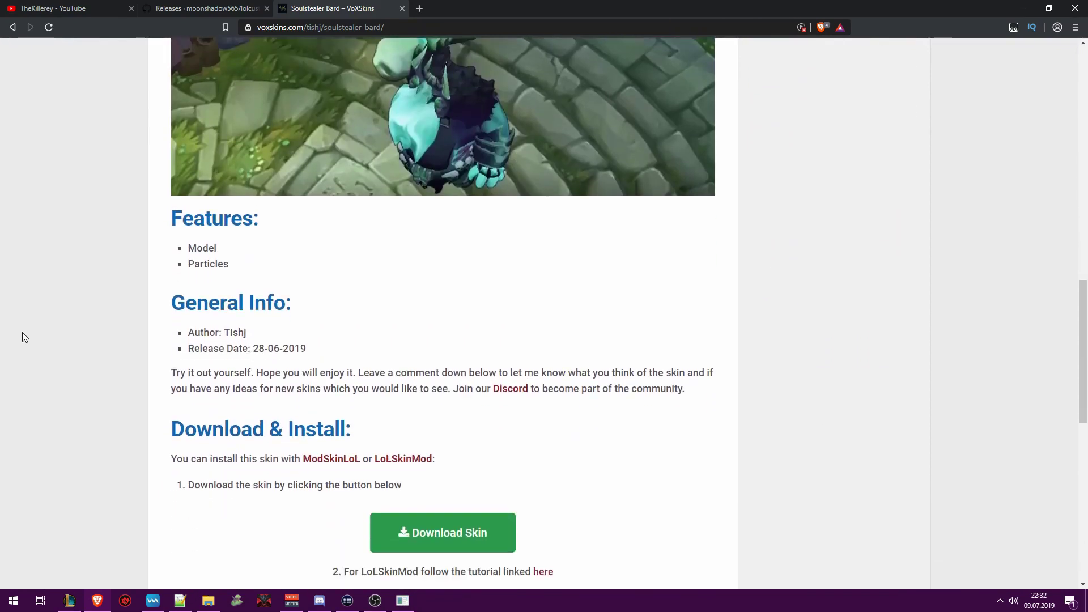
pyautogui.scroll(-2, 22, 332)
pyautogui.moveTo(224, 235); pyautogui.dragTo(244, 235)
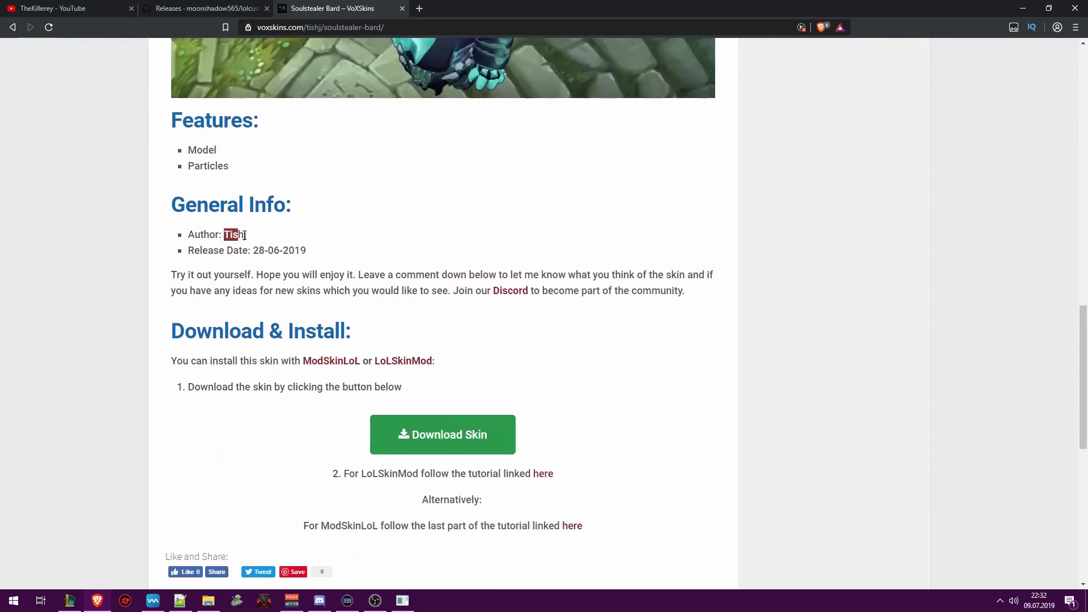
pyautogui.click(129, 303)
pyautogui.scroll(-4, 105, 327)
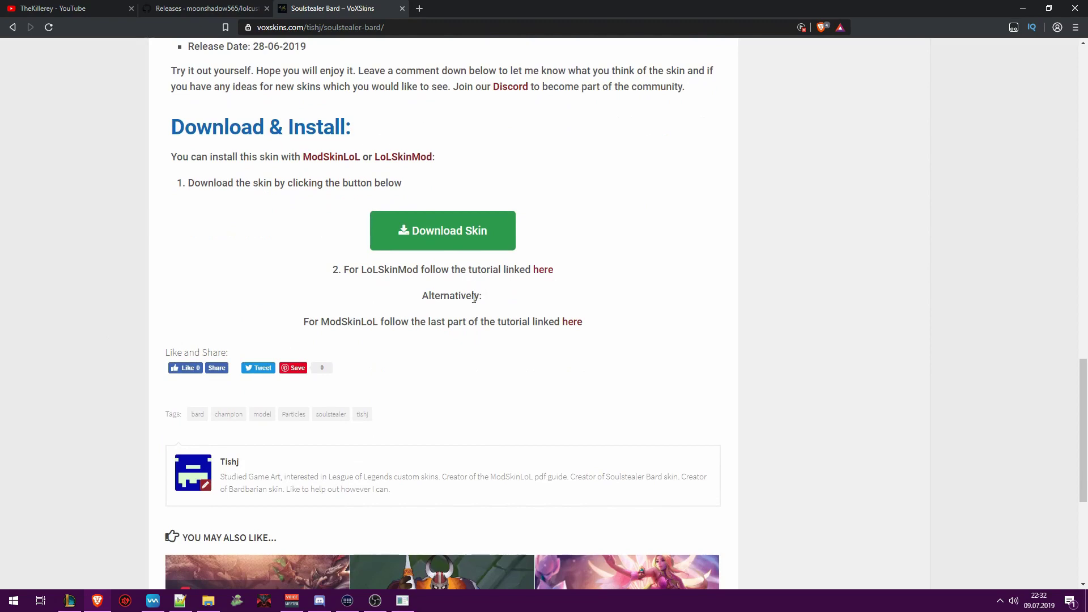
# Download SoulstealerBard.rar from the skin's MEGA page and save it in the NewWadStuff folder
pyautogui.click(463, 245)
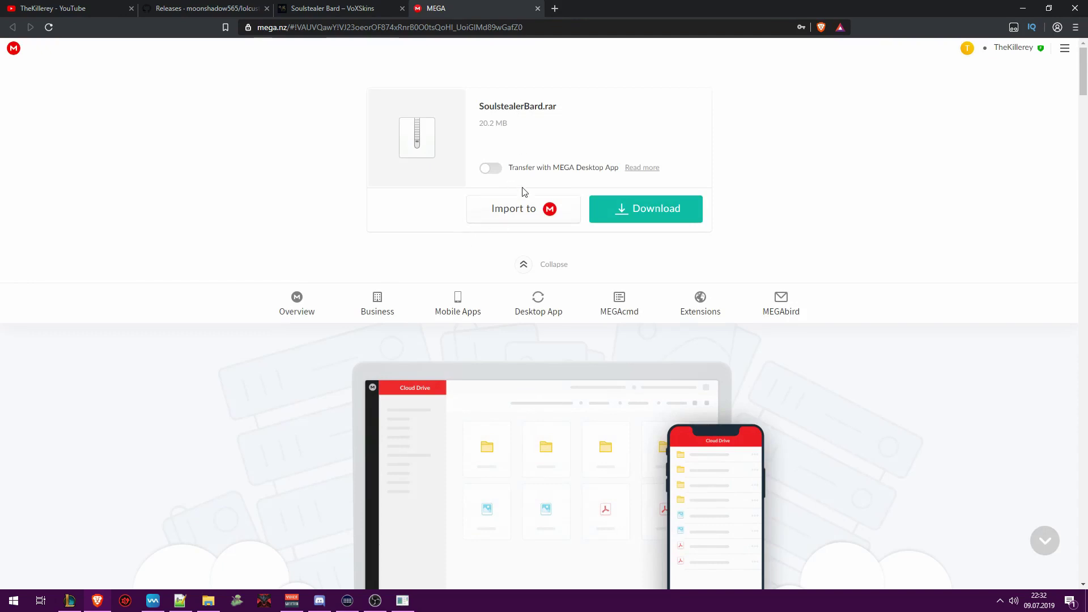
pyautogui.click(660, 211)
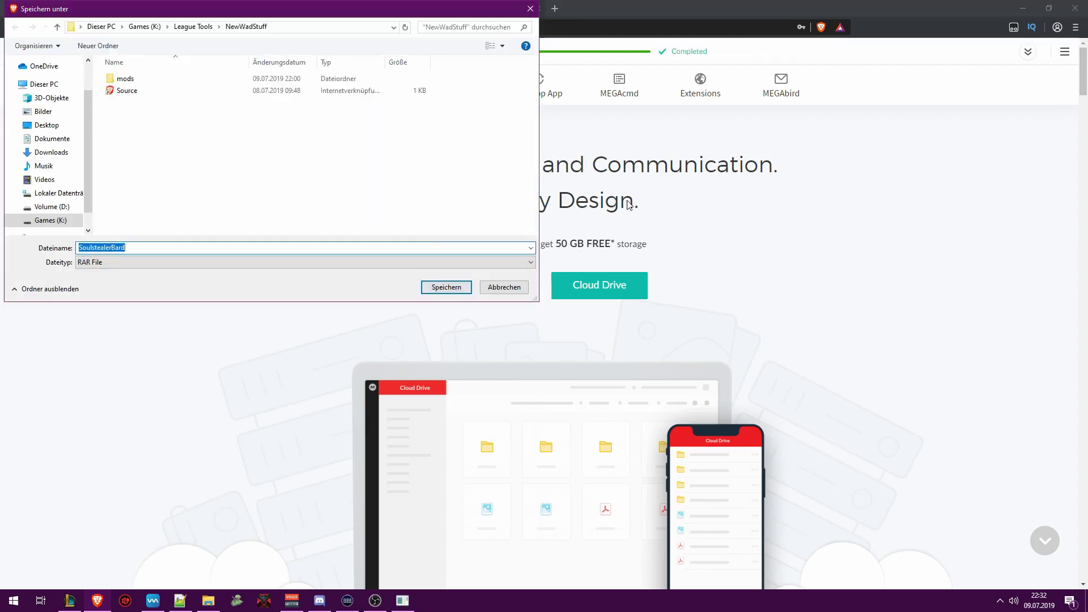
pyautogui.click(445, 287)
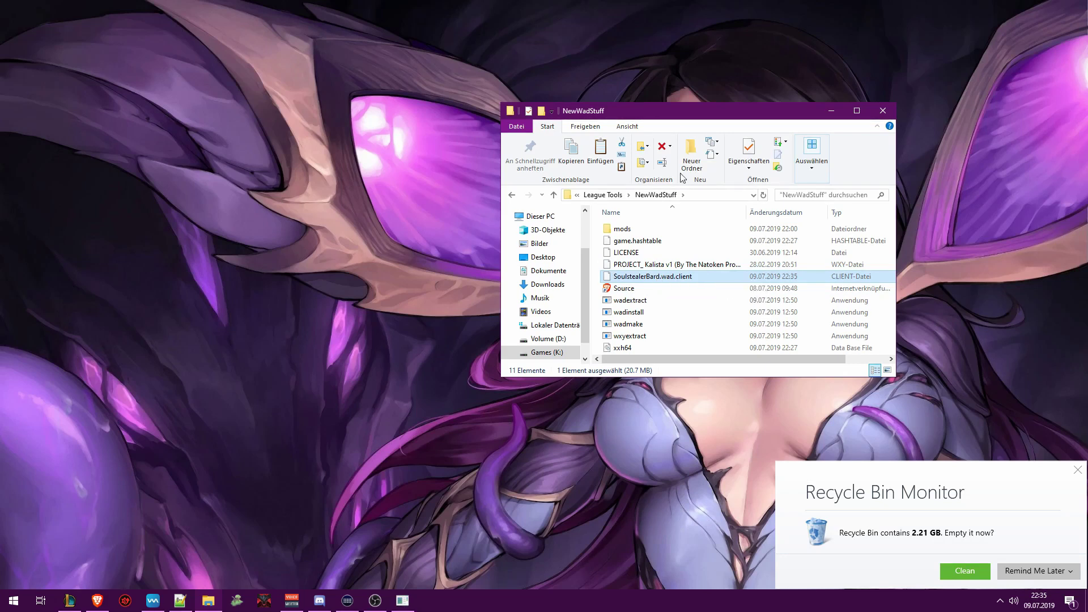
# Extract SoulstealerBard.wad.client with wadextract and close its console window
pyautogui.click(597, 302)
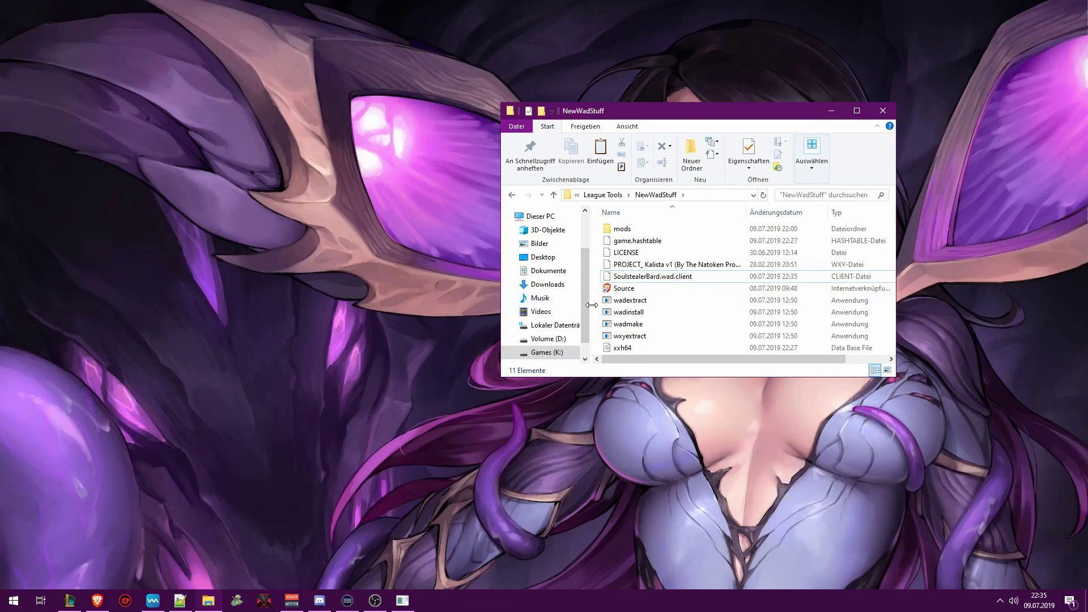
pyautogui.click(631, 281)
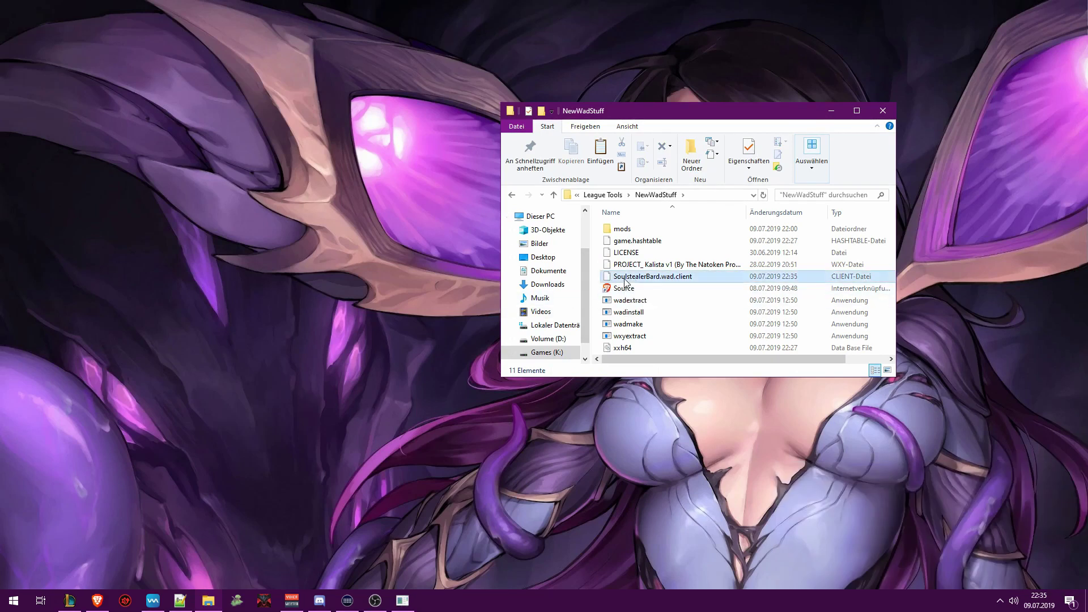
pyautogui.moveTo(621, 281); pyautogui.dragTo(632, 304)
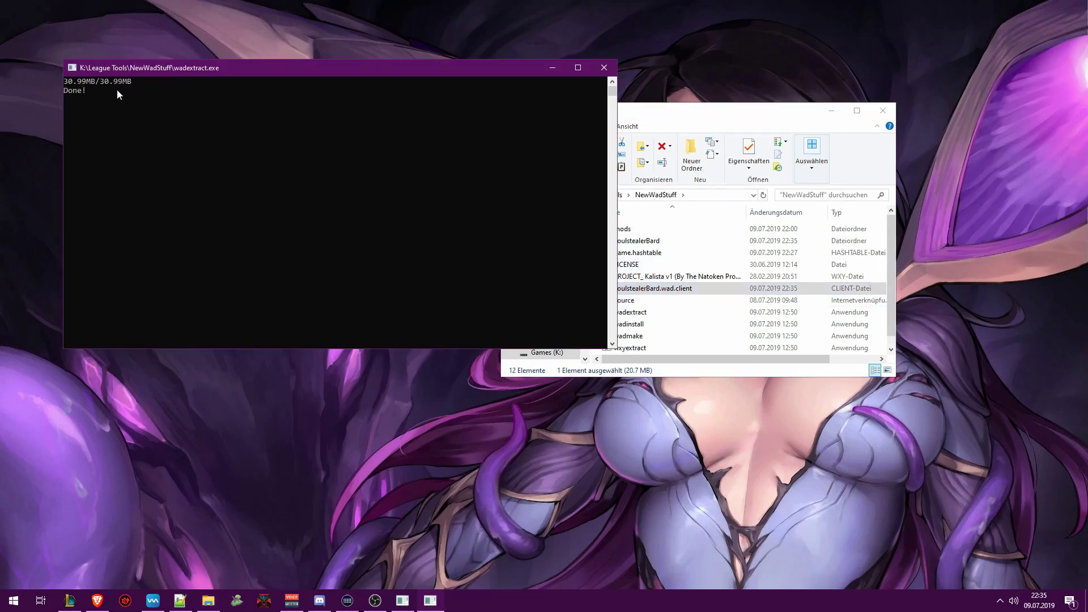
pyautogui.click(602, 70)
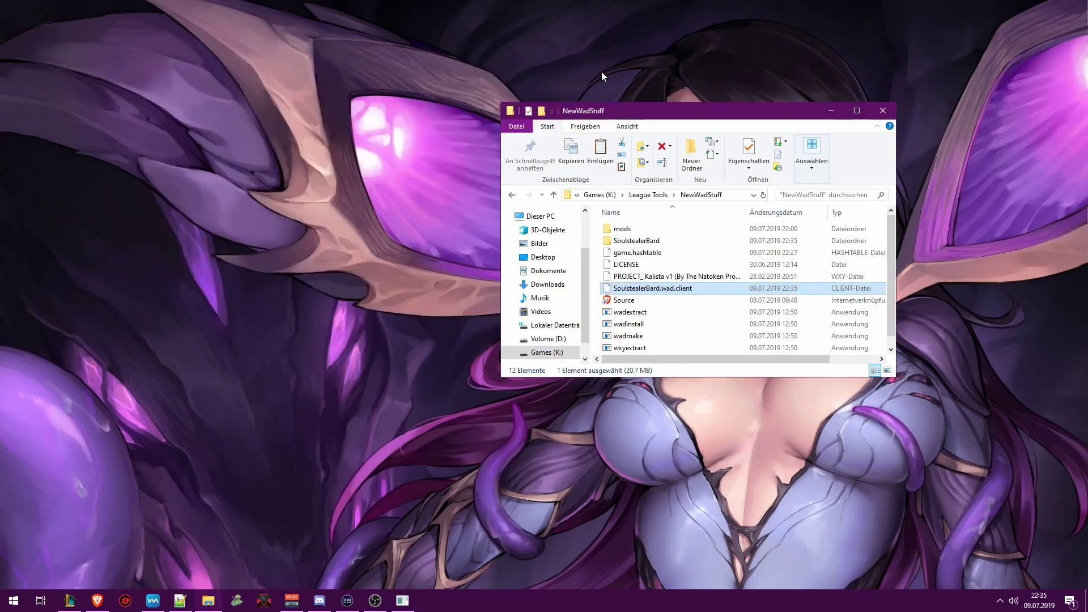
# Open the extracted SoulstealerBard folder, check its redirections text file and close the file
pyautogui.doubleClick(618, 242)
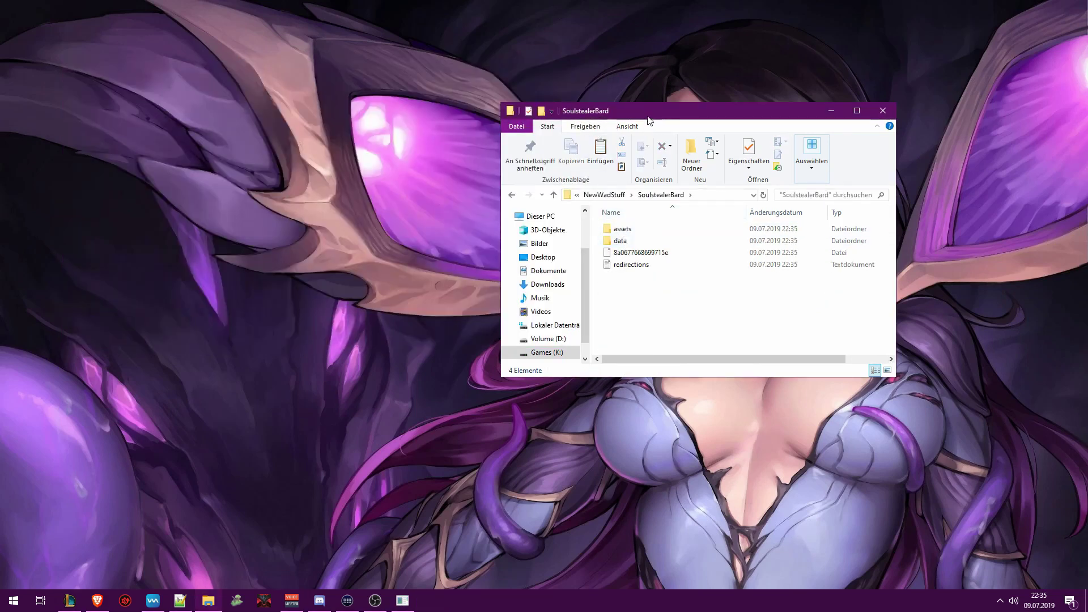
pyautogui.moveTo(649, 116); pyautogui.dragTo(592, 137)
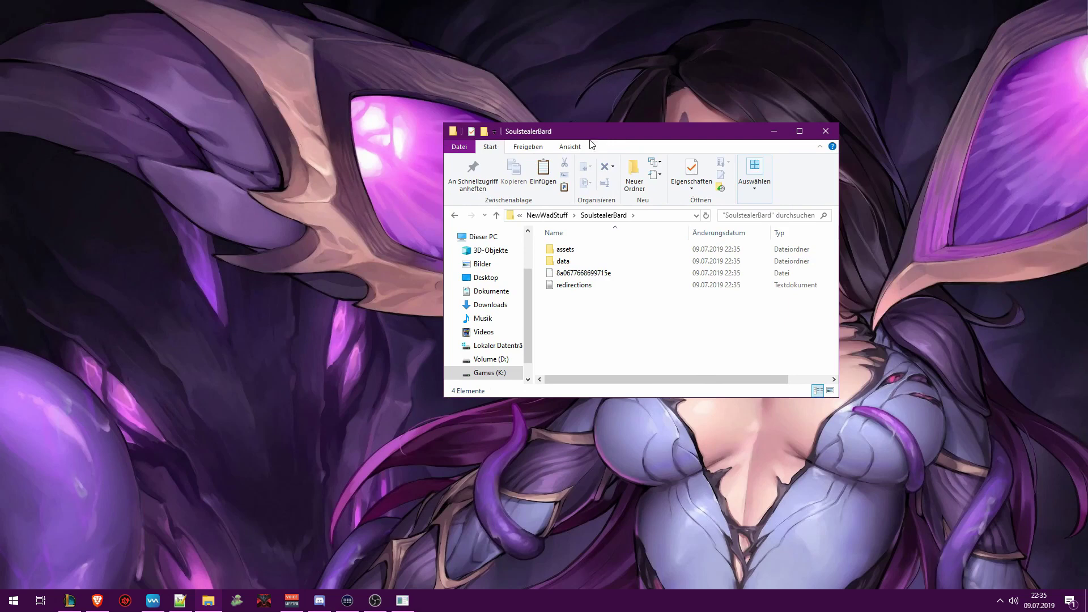
pyautogui.doubleClick(566, 284)
pyautogui.click(763, 98)
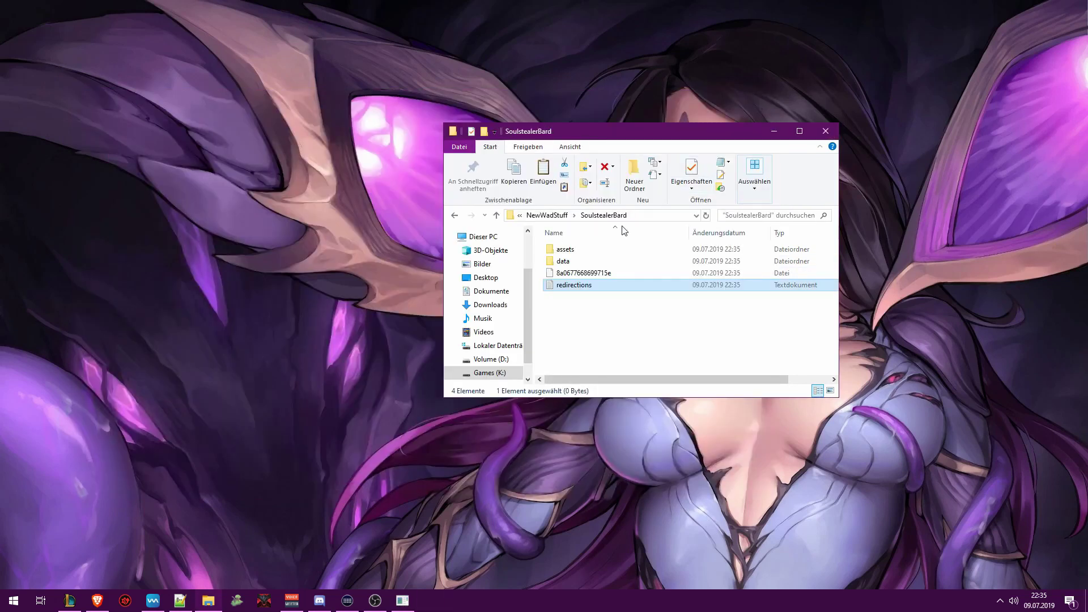
# Browse the SoulstealerBard assets folder through characters, bard, skins and base to the files in particles
pyautogui.doubleClick(574, 251)
pyautogui.click(576, 255)
pyautogui.doubleClick(576, 254)
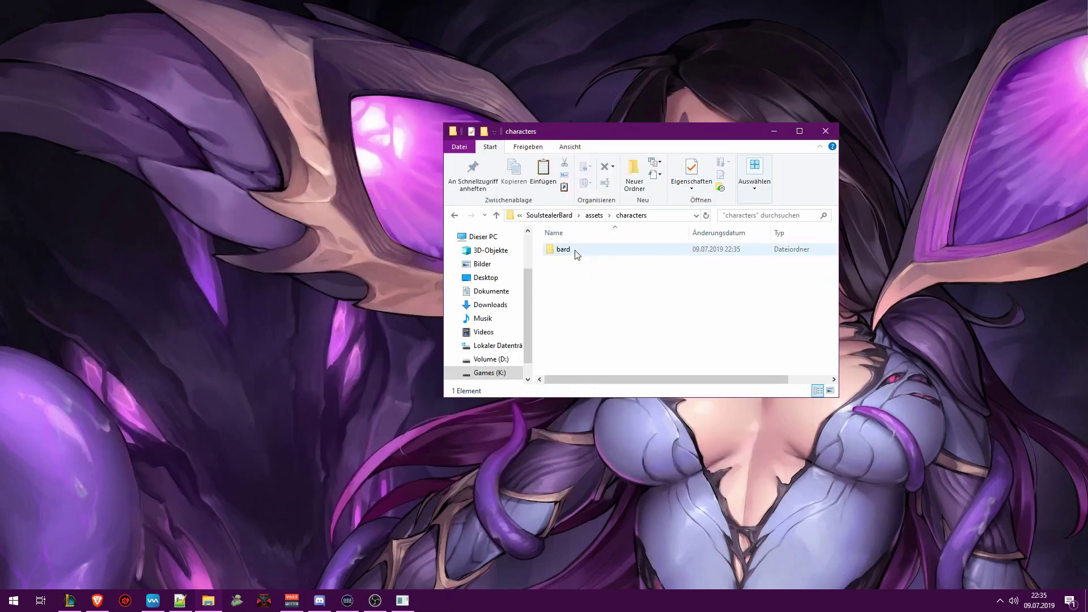
pyautogui.doubleClick(576, 255)
pyautogui.doubleClick(576, 255)
pyautogui.doubleClick(576, 254)
pyautogui.doubleClick(576, 254)
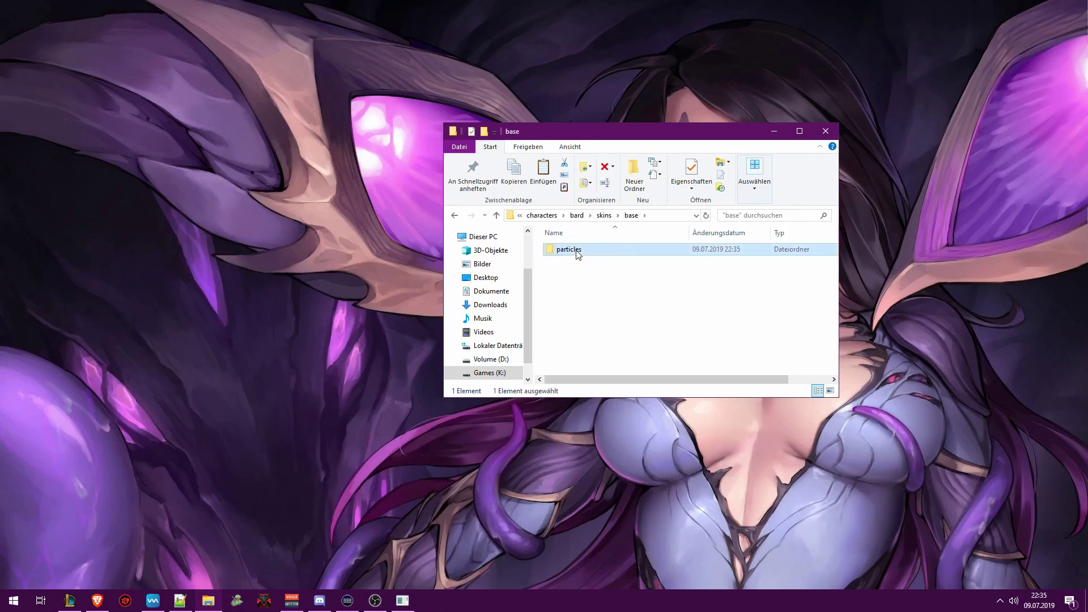
pyautogui.doubleClick(576, 254)
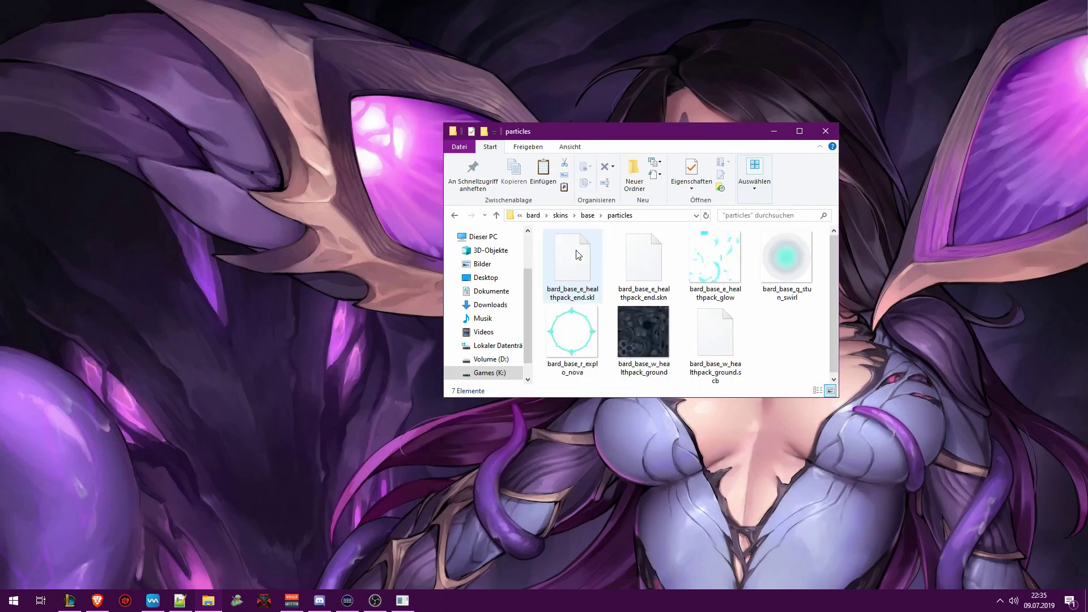
# Check the .bin files in the SoulstealerBard data folder and return to the NewWadStuff folder
pyautogui.click(454, 215)
pyautogui.click(455, 215)
pyautogui.doubleClick(454, 216)
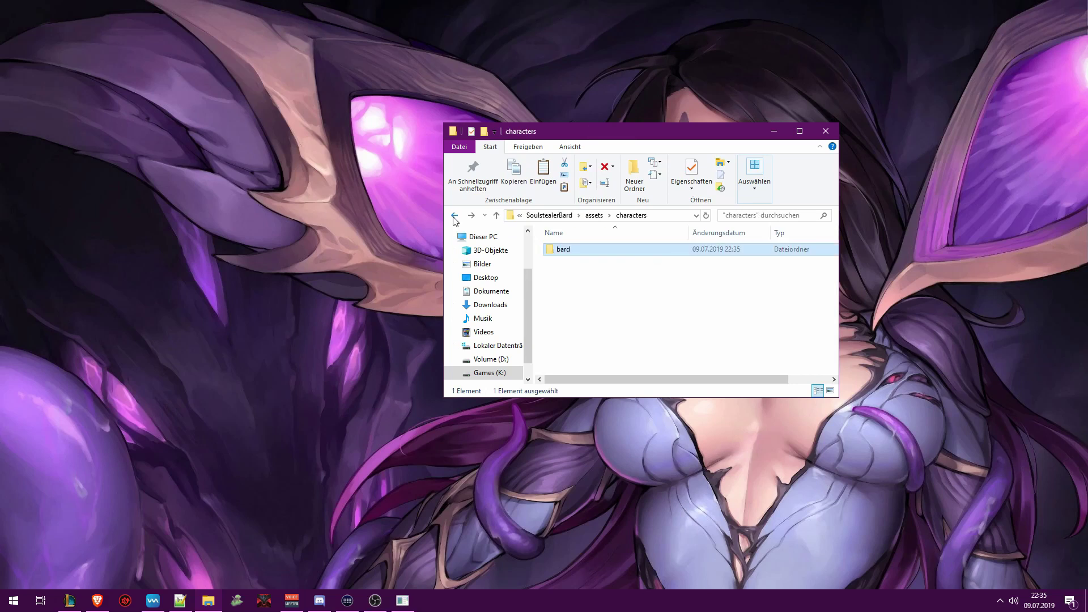
pyautogui.click(454, 215)
pyautogui.click(455, 216)
pyautogui.doubleClick(565, 261)
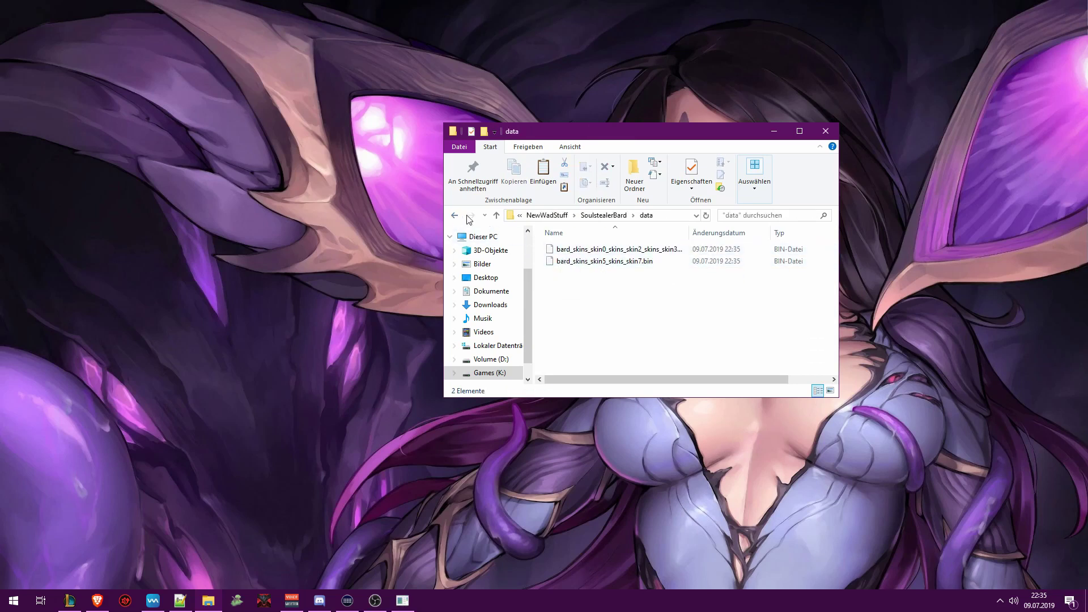
pyautogui.click(455, 215)
pyautogui.click(454, 215)
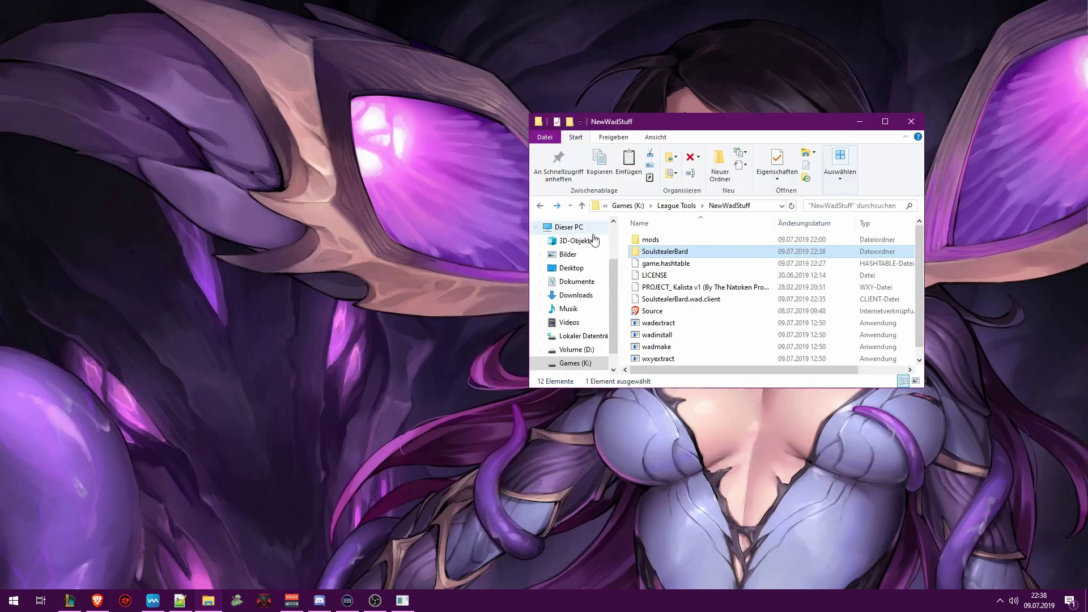
# Delete the SoulstealerBard folder and the SoulstealerBard.wad.client file, dismissing the Recycle Bin Monitor notices
pyautogui.press('Delete')
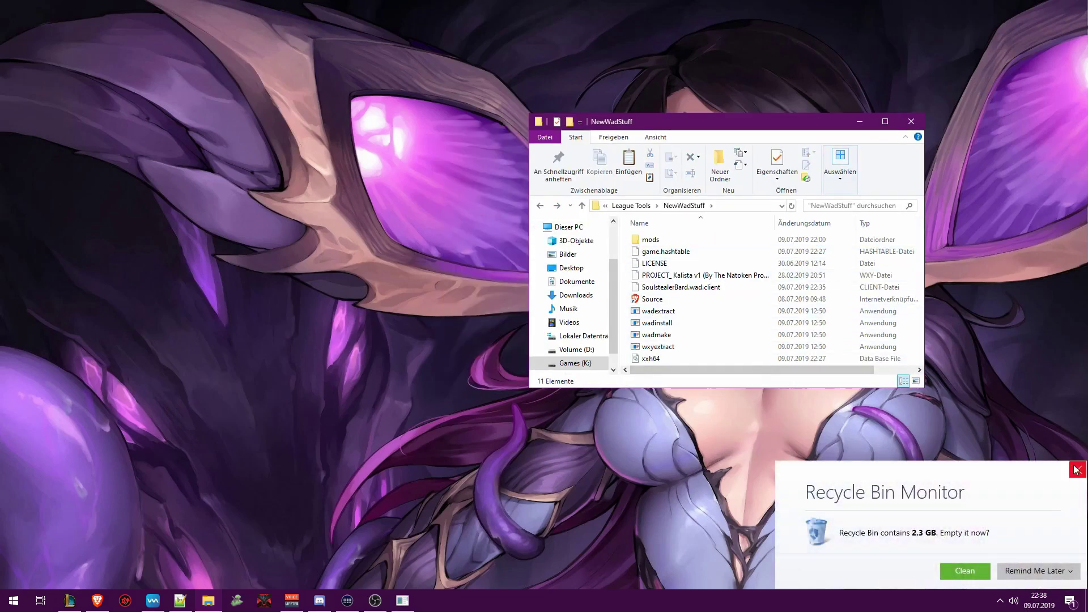
pyautogui.click(1075, 469)
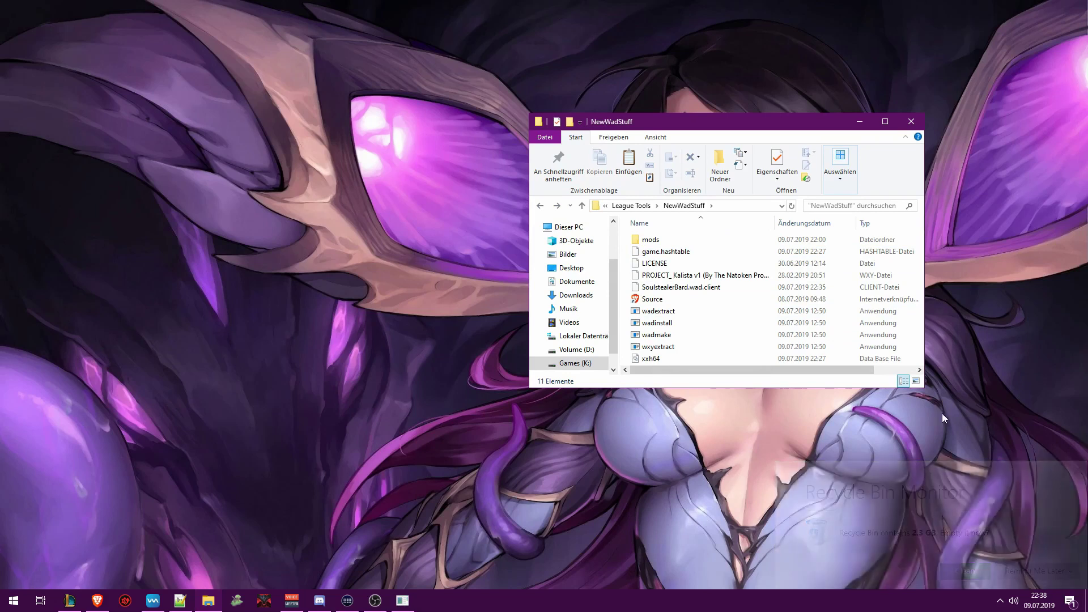
pyautogui.click(662, 289)
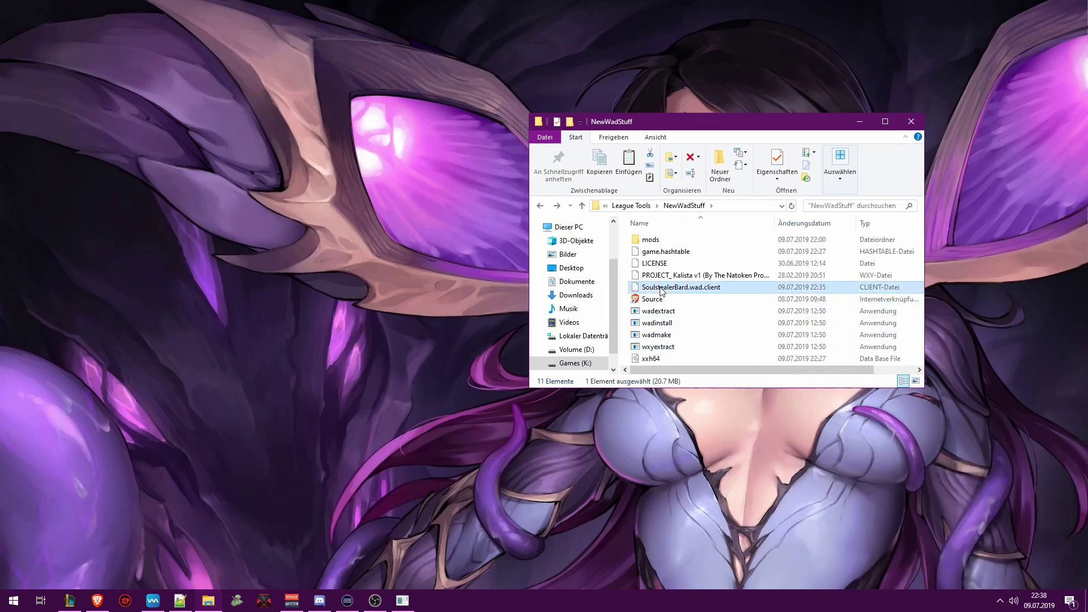
pyautogui.press('Delete')
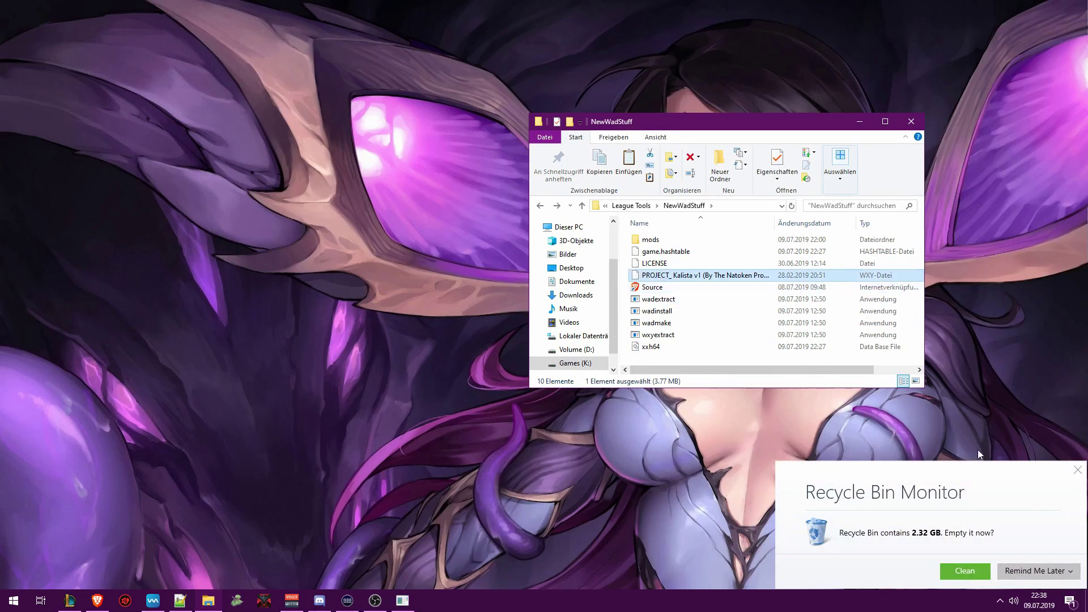
pyautogui.click(1075, 469)
# Extract the PROJECT_ Kalista v1 .wxy file with wxyextract, close the console window and open the extracted folder
pyautogui.moveTo(657, 276); pyautogui.dragTo(646, 336)
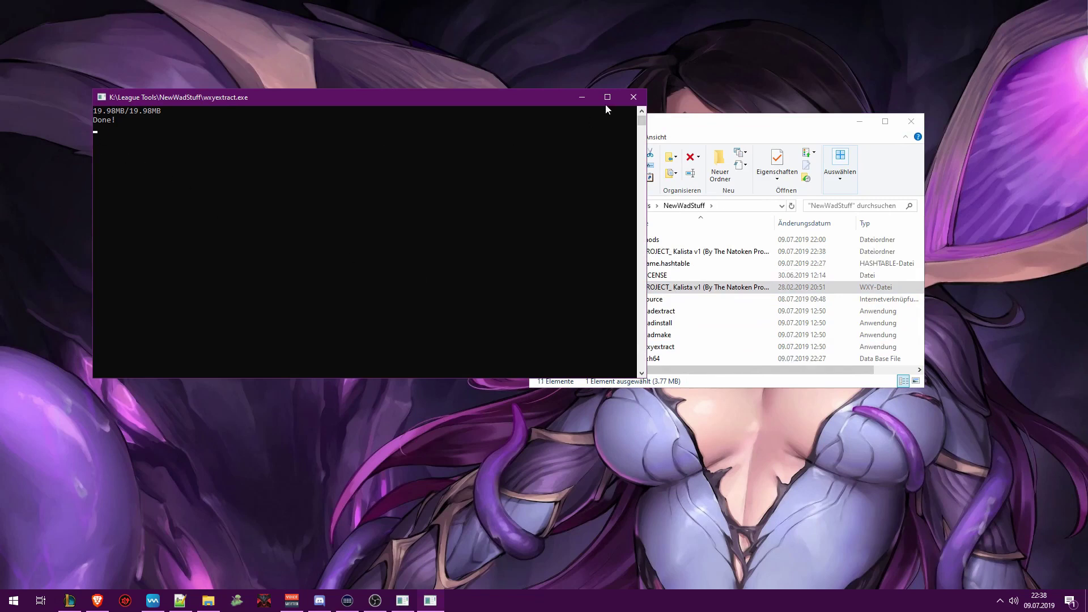
pyautogui.click(633, 98)
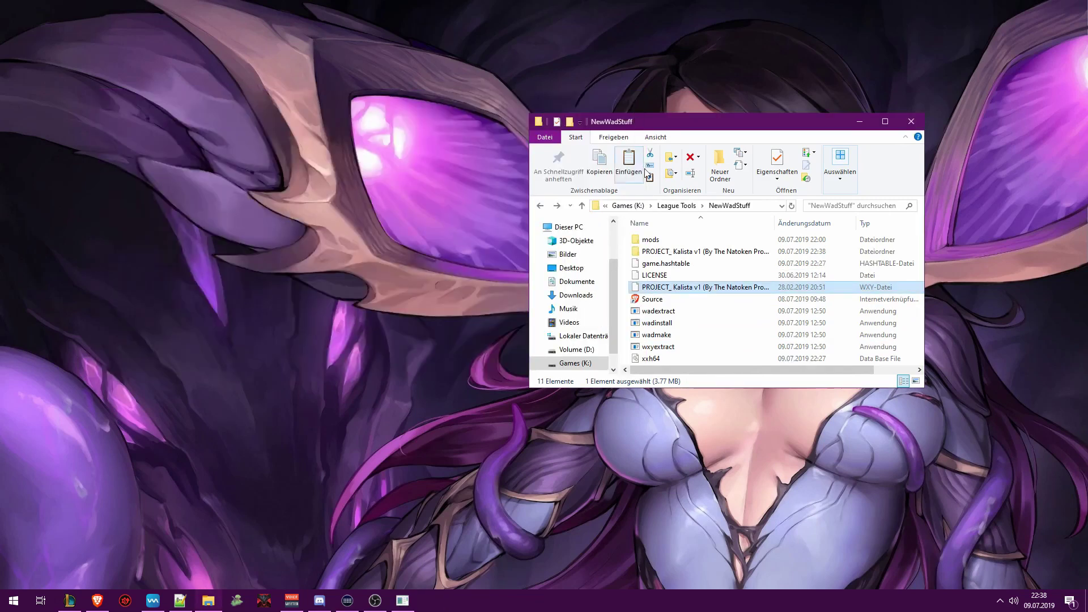
pyautogui.click(677, 254)
pyautogui.doubleClick(677, 254)
# Browse the ASSETS folder through characters and kalista to inspect the images in the hud folder
pyautogui.doubleClick(671, 240)
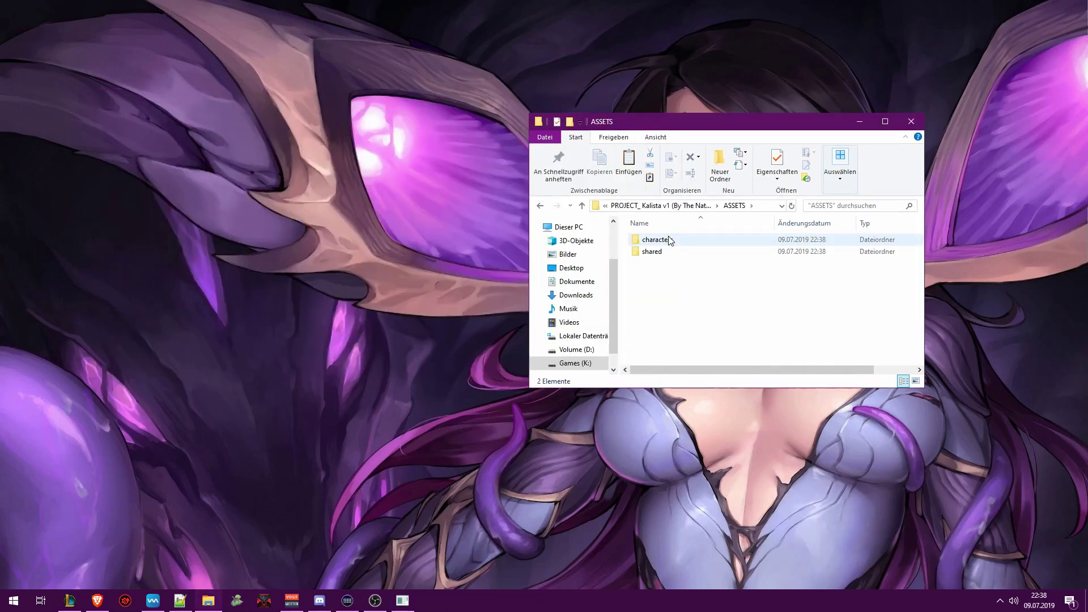
pyautogui.doubleClick(671, 240)
pyautogui.doubleClick(670, 241)
pyautogui.doubleClick(654, 240)
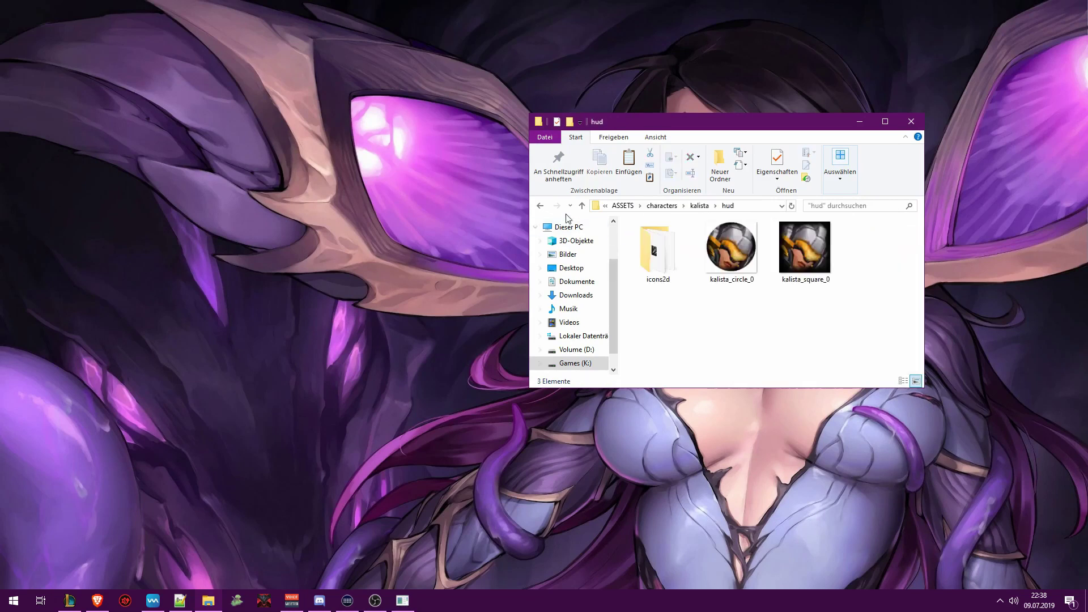
pyautogui.click(540, 205)
# Inspect the skin01 and base folders inside kalista's skins folder and return to NewWadStuff
pyautogui.doubleClick(651, 251)
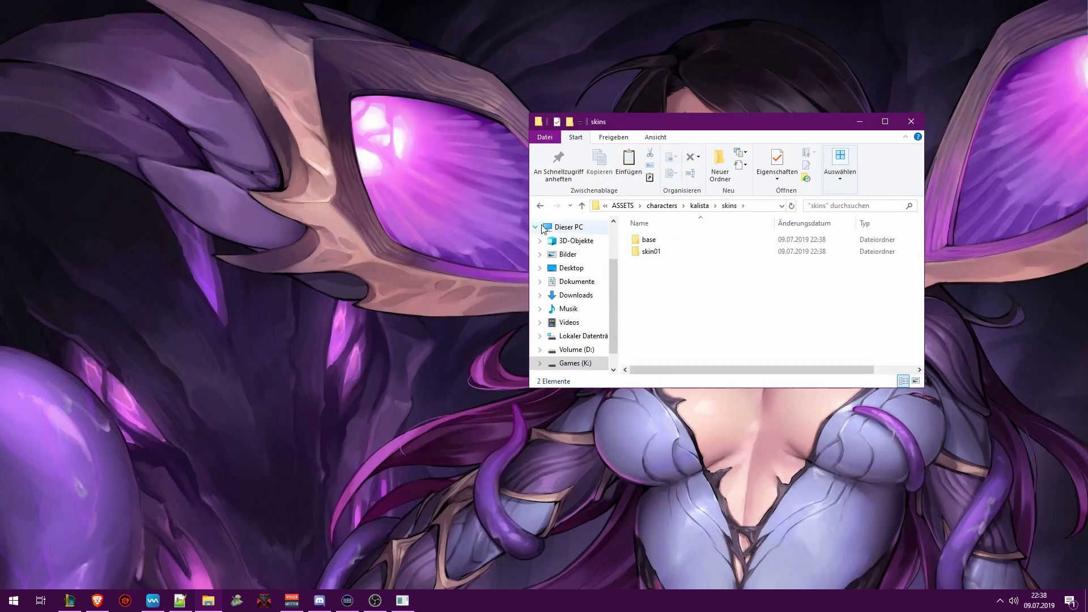
pyautogui.doubleClick(634, 252)
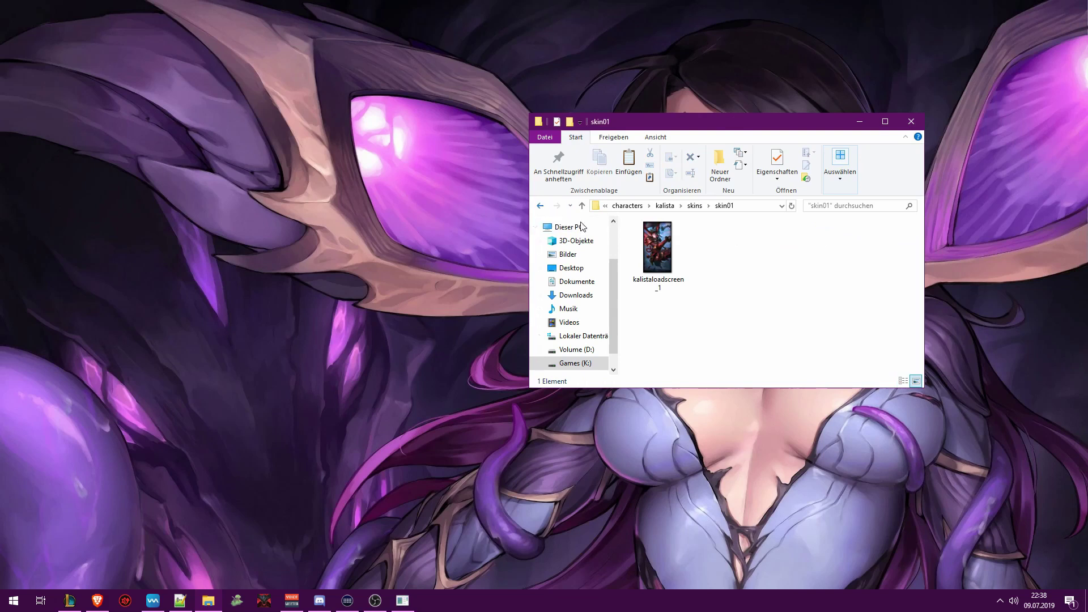
pyautogui.click(540, 205)
pyautogui.doubleClick(657, 244)
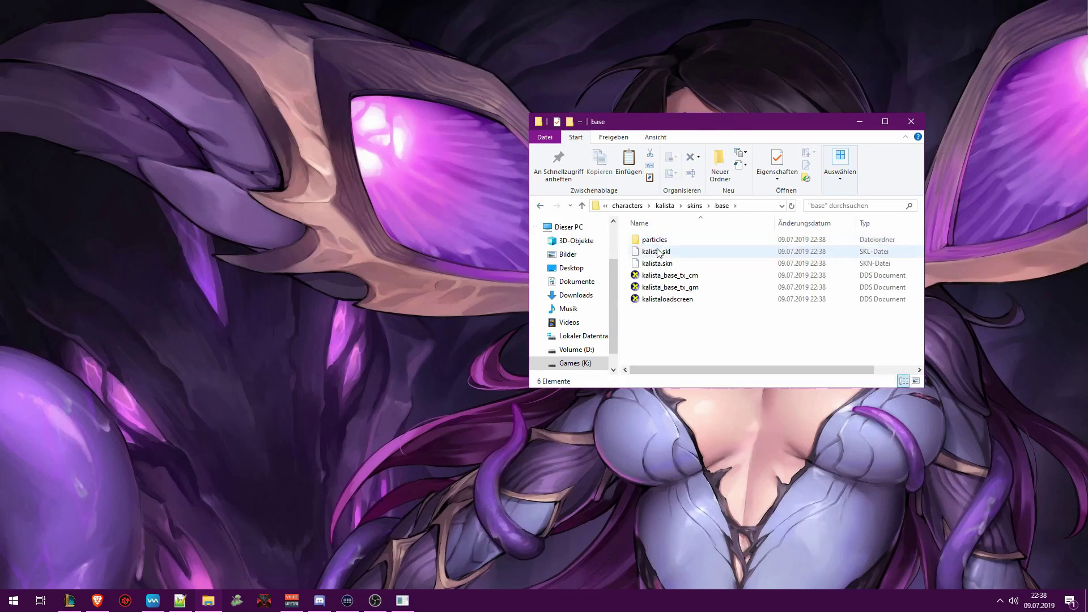
pyautogui.click(540, 205)
pyautogui.click(540, 205)
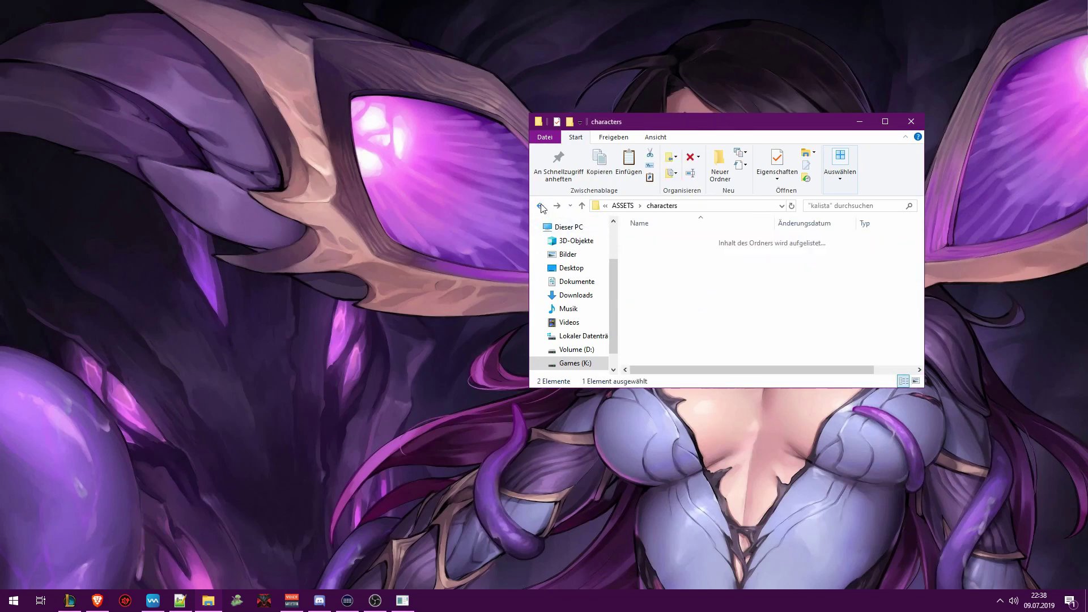
pyautogui.click(540, 206)
pyautogui.click(540, 205)
pyautogui.click(540, 205)
pyautogui.click(541, 206)
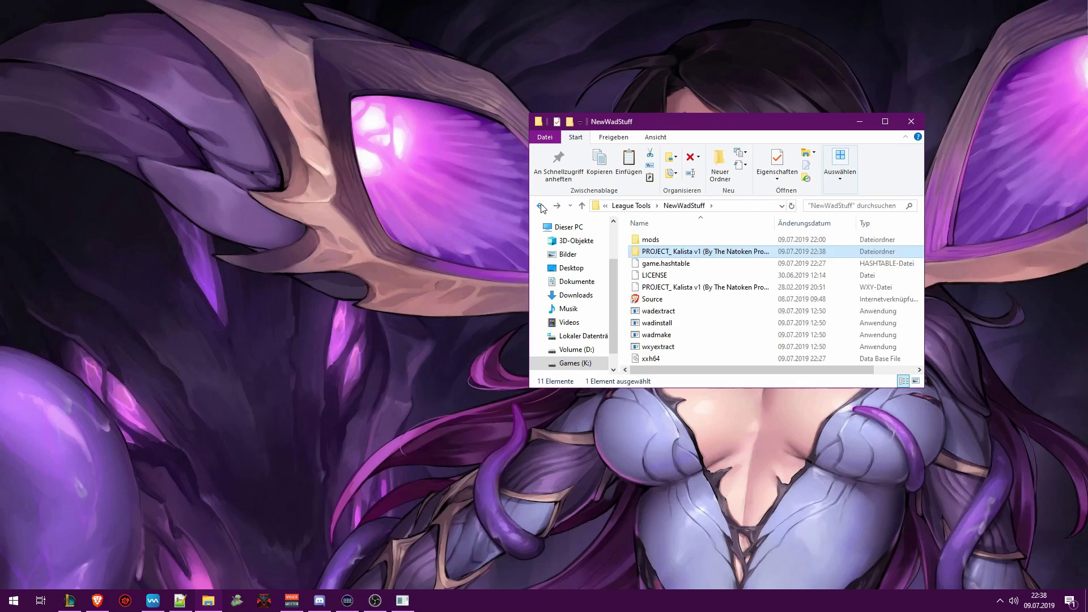
# In a second Explorer window, navigate on Games (K:) through Riot Games and League of Legends to the Game folder
pyautogui.click(627, 276)
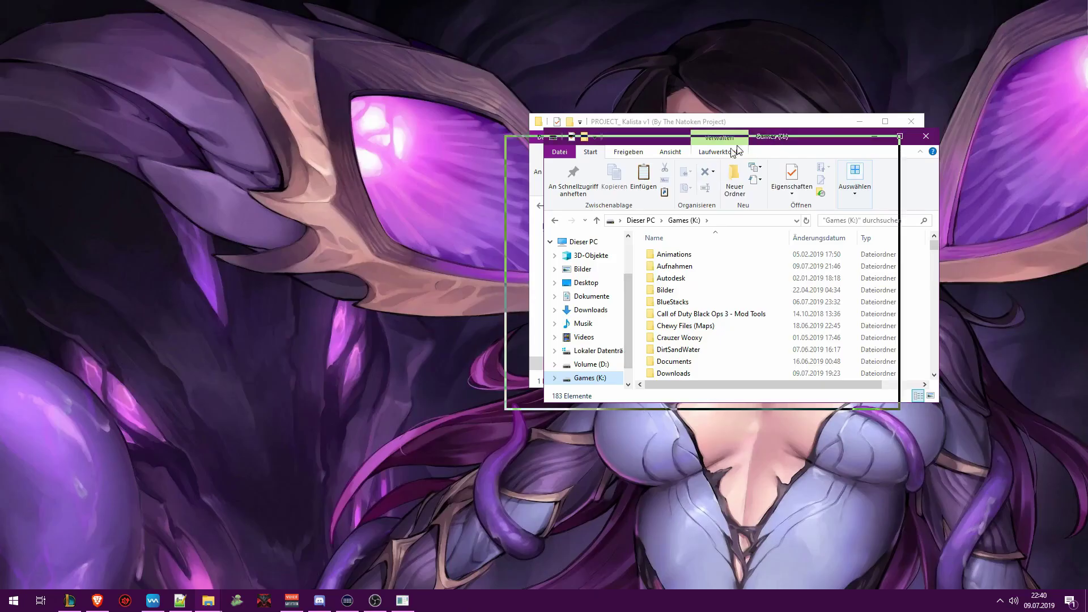
pyautogui.click(636, 340)
pyautogui.press('r')
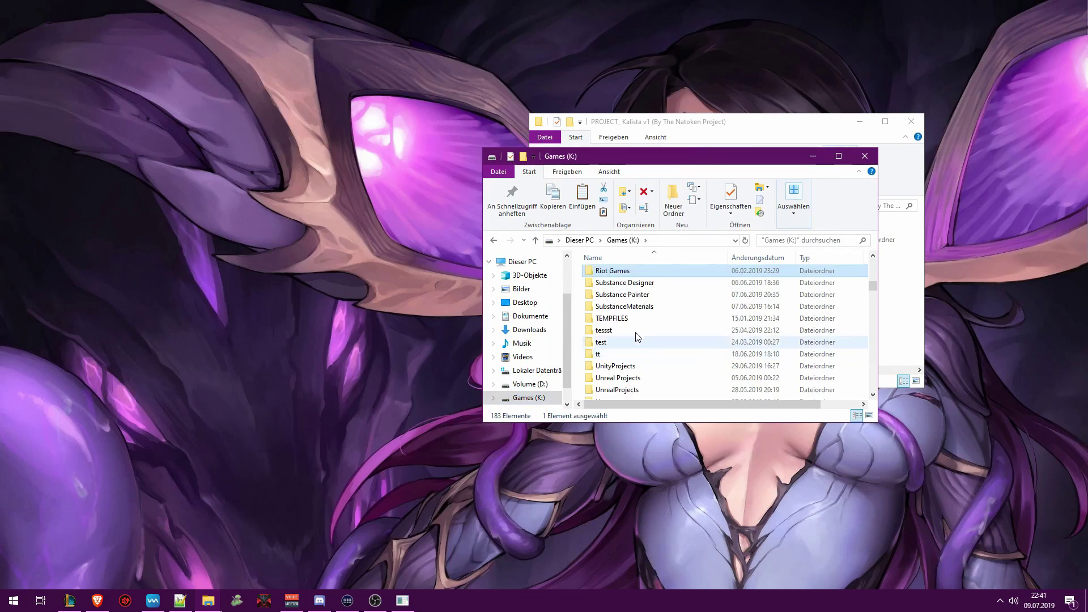
pyautogui.doubleClick(613, 273)
pyautogui.click(614, 290)
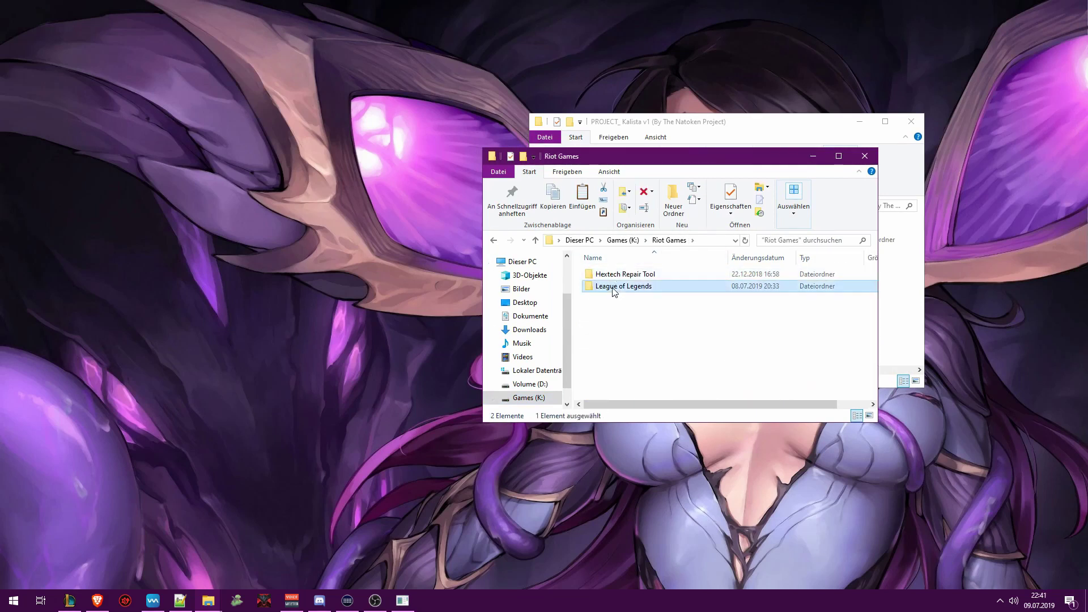
pyautogui.doubleClick(613, 288)
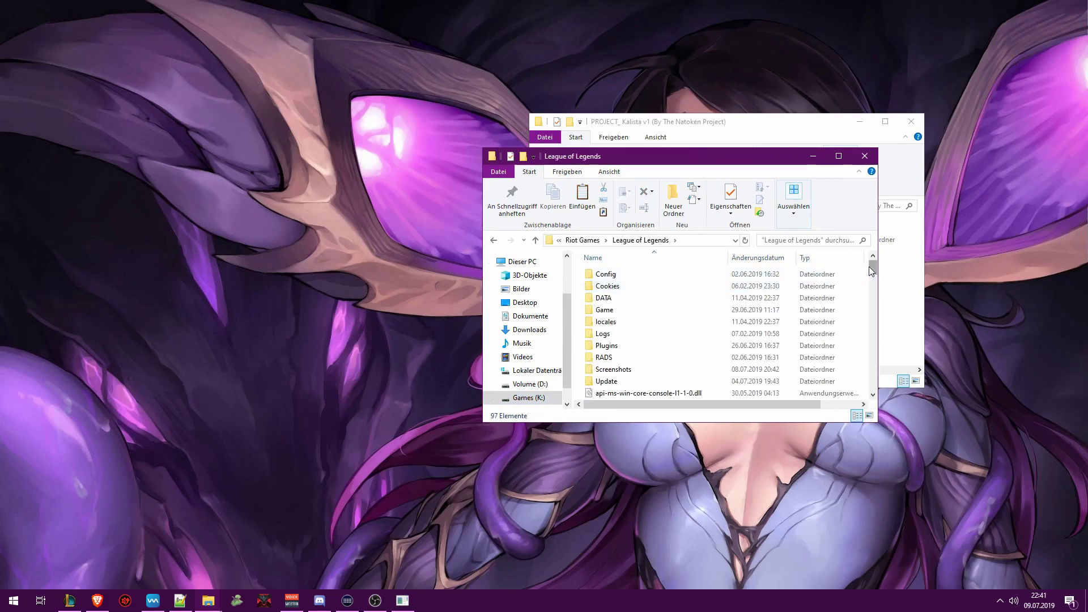
pyautogui.doubleClick(602, 311)
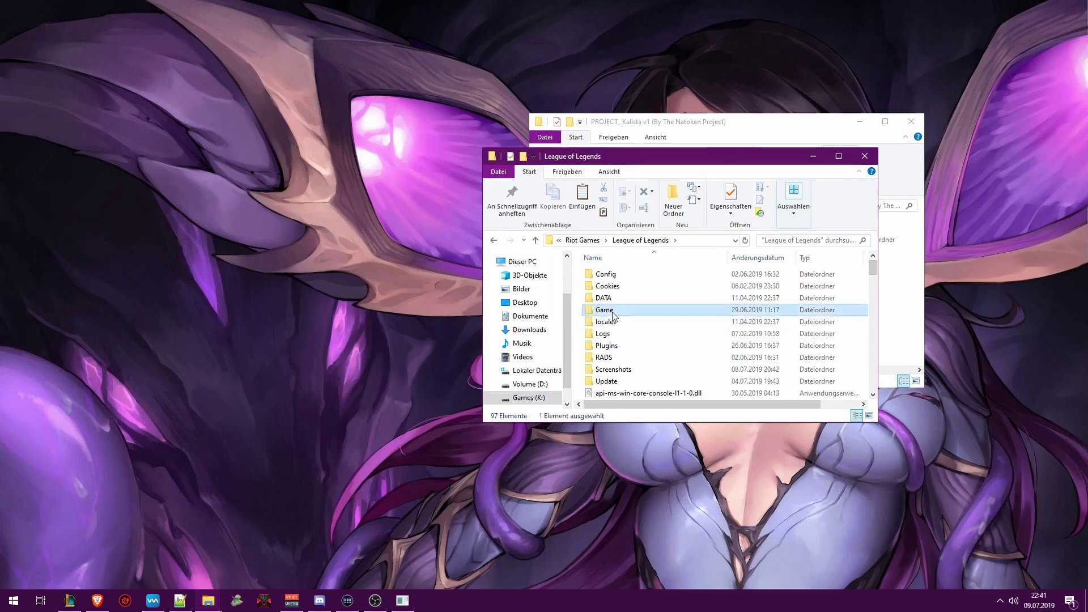
pyautogui.click(612, 311)
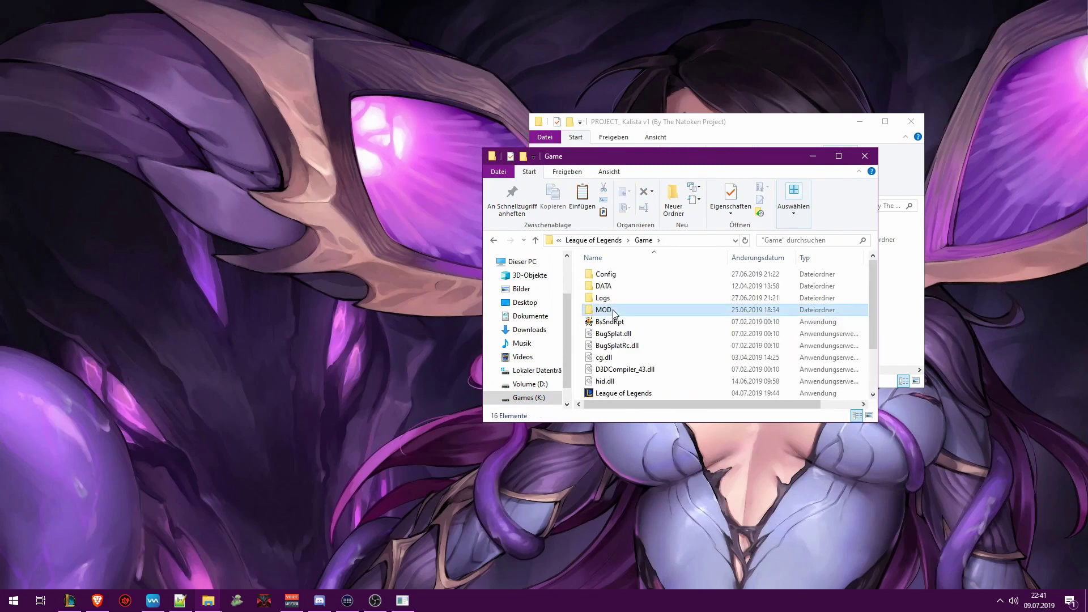
pyautogui.rightClick(576, 318)
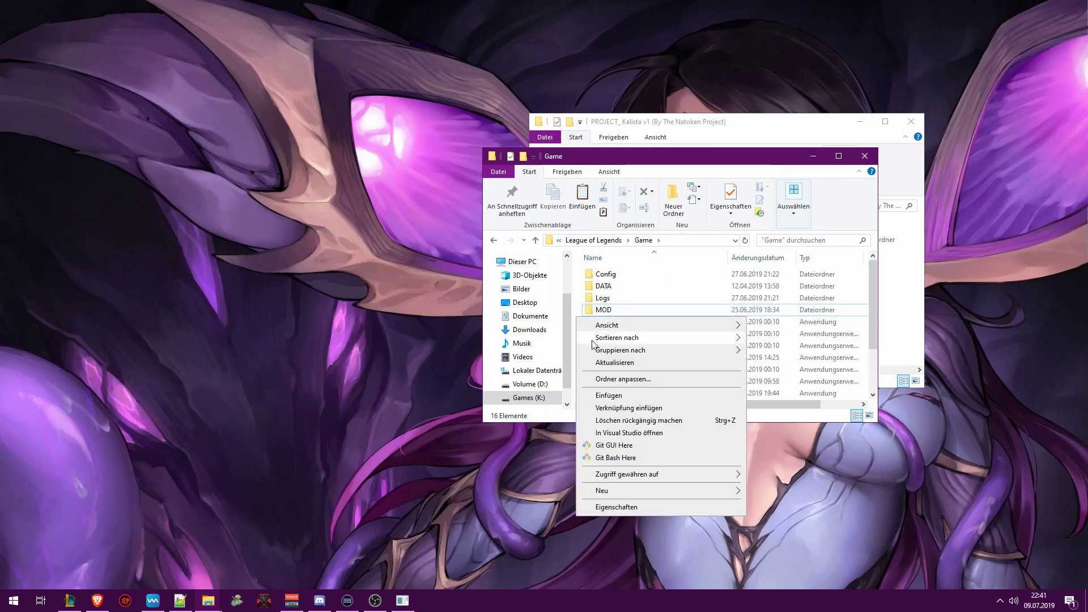
pyautogui.moveTo(625, 496)
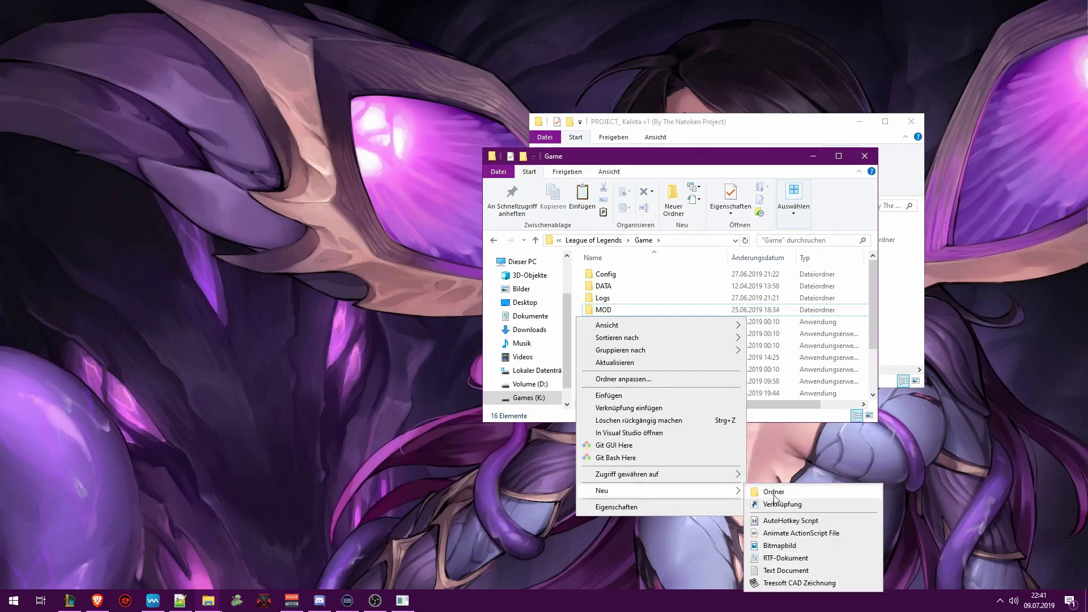
pyautogui.click(602, 311)
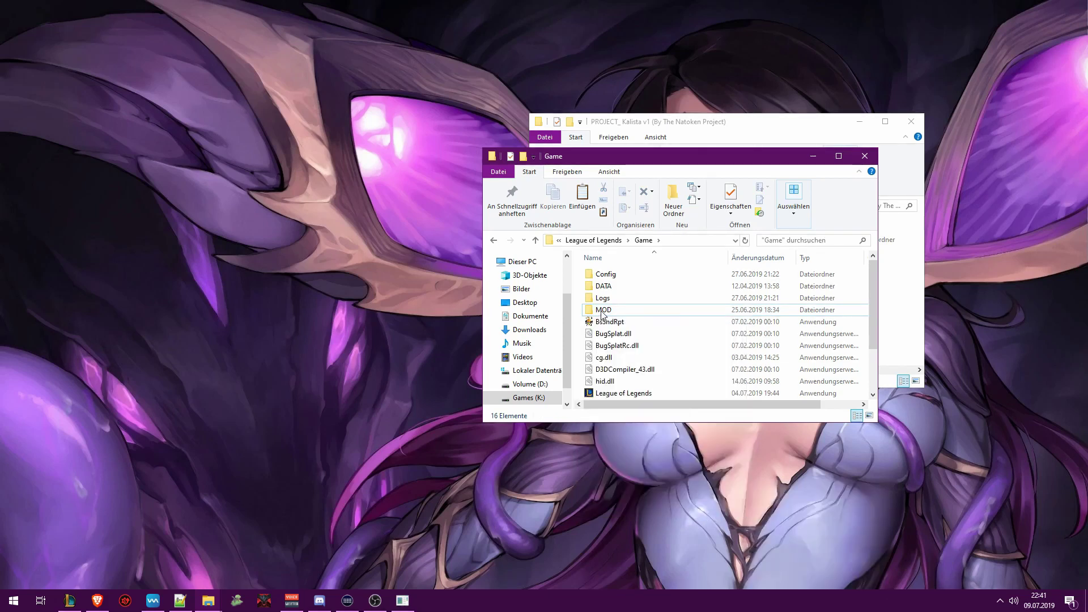
# Open the MOD folder inside Game and place its window beside the extracted PROJECT_ Kalista v1 folder
pyautogui.click(603, 311)
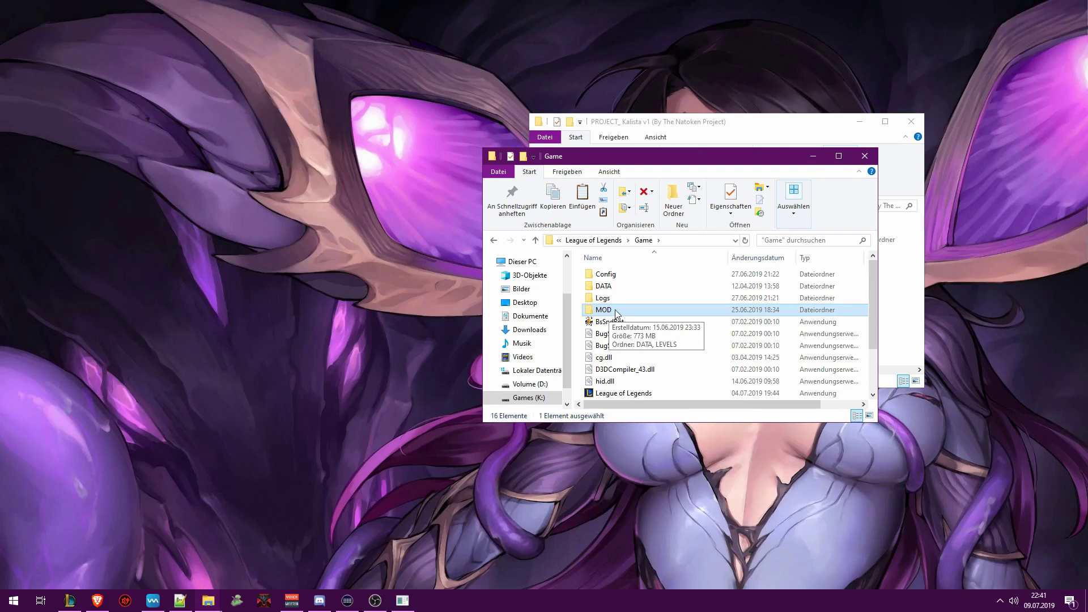
pyautogui.doubleClick(617, 314)
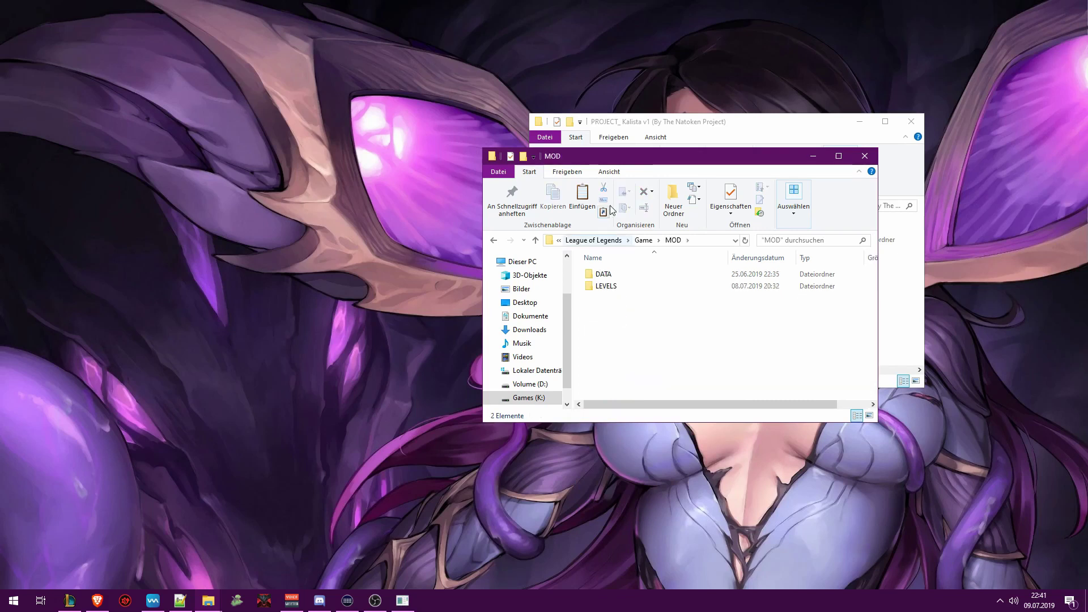
pyautogui.moveTo(628, 163); pyautogui.dragTo(270, 128)
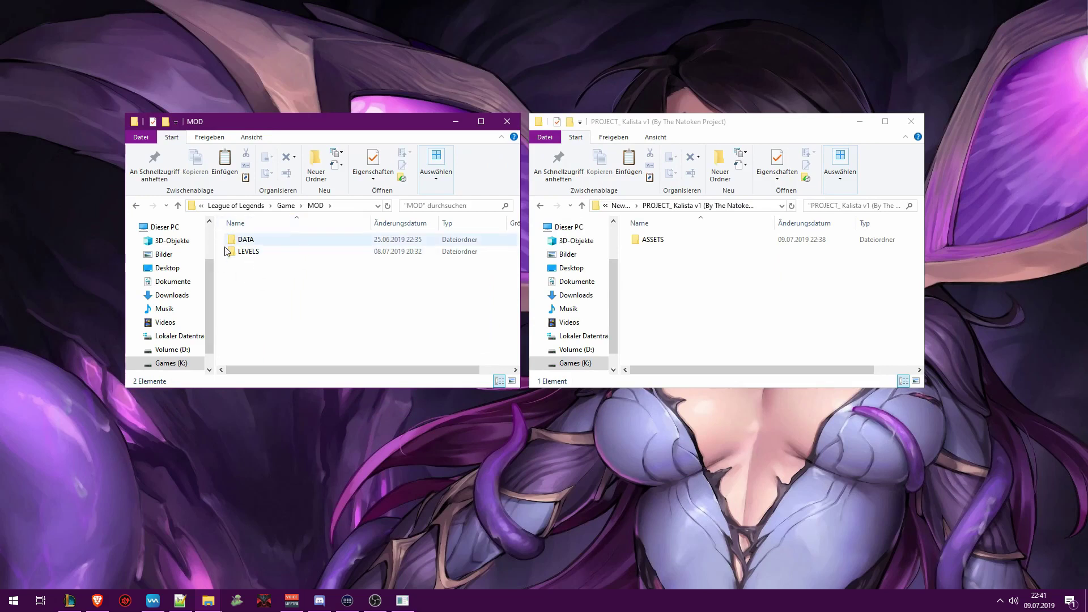
# Copy the ASSETS folder from the extracted PROJECT_ Kalista v1 folder into the game's MOD folder
pyautogui.click(665, 268)
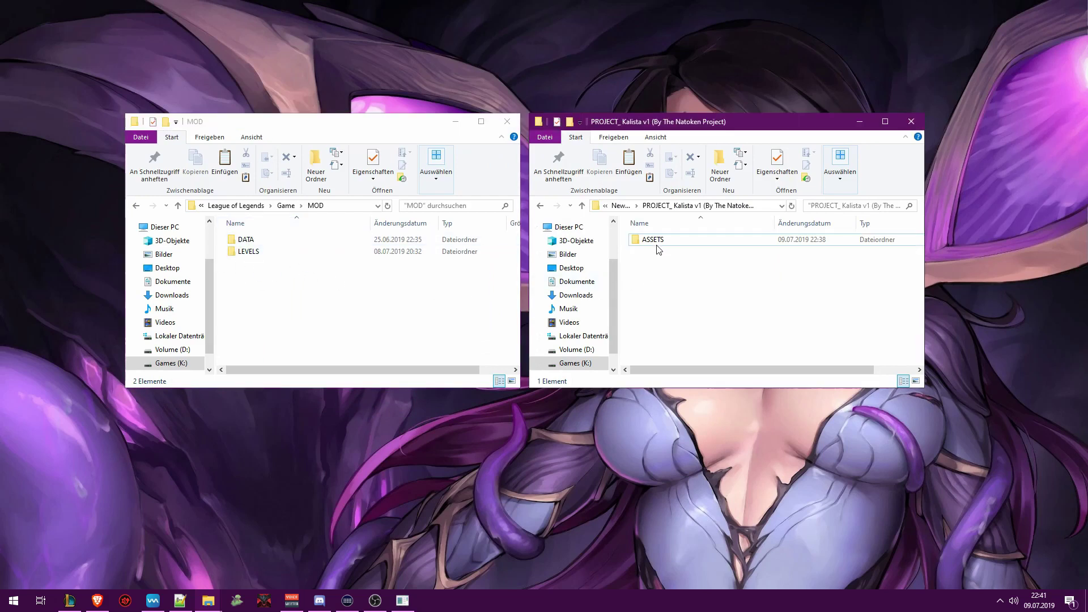
pyautogui.click(660, 241)
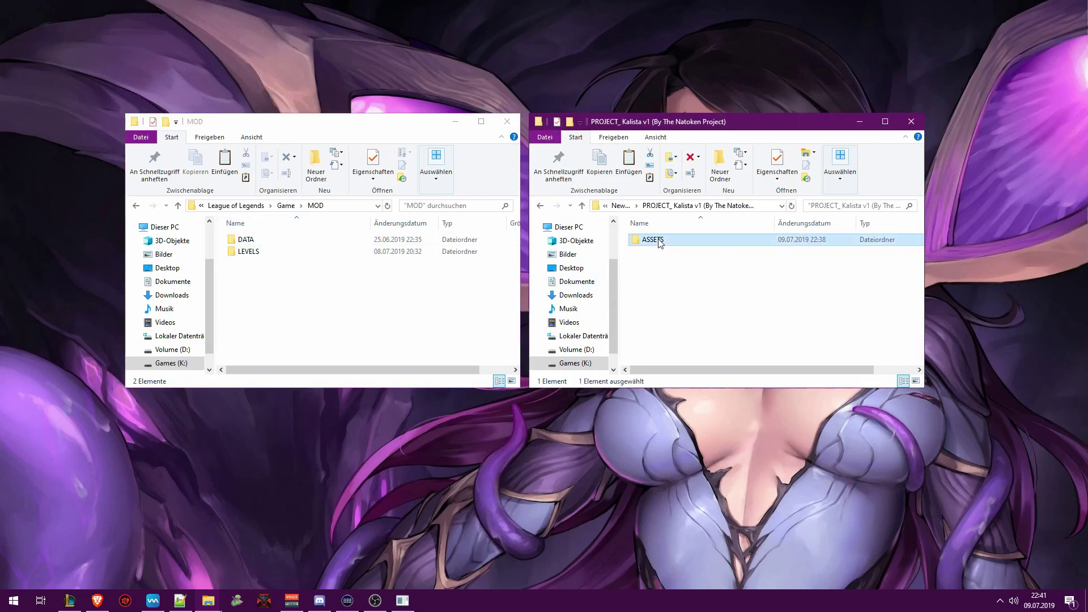
pyautogui.rightClick(659, 240)
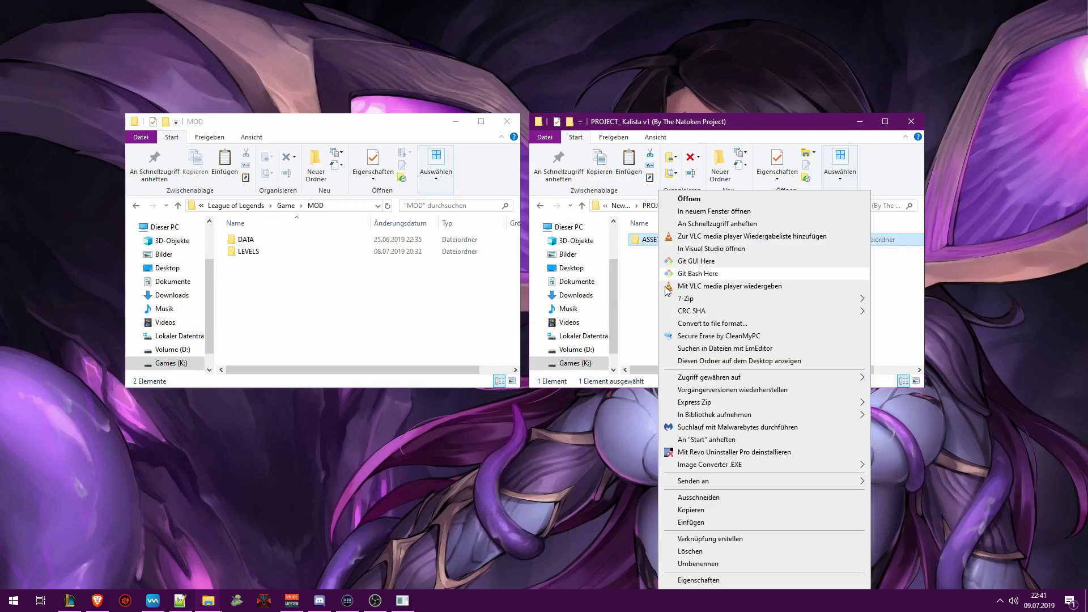
pyautogui.click(685, 512)
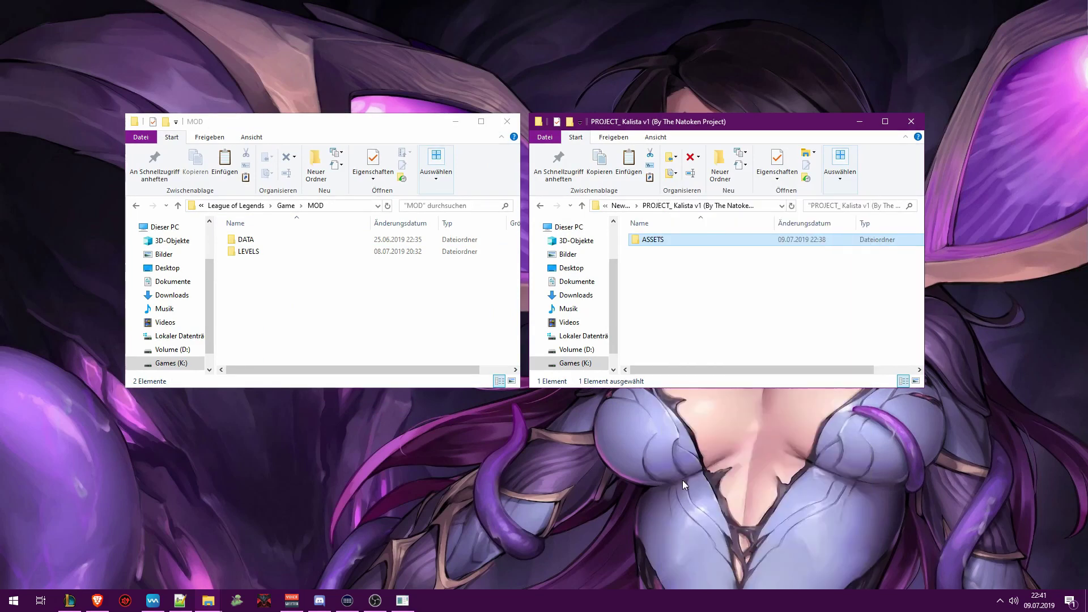
pyautogui.click(359, 314)
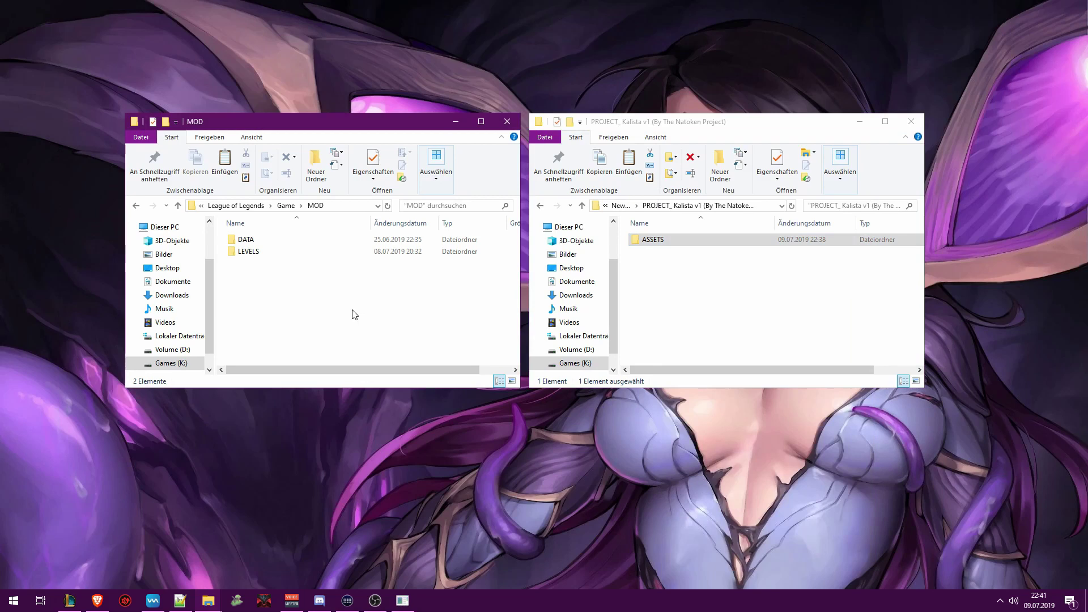
pyautogui.hotkey('ctrl', 'v')
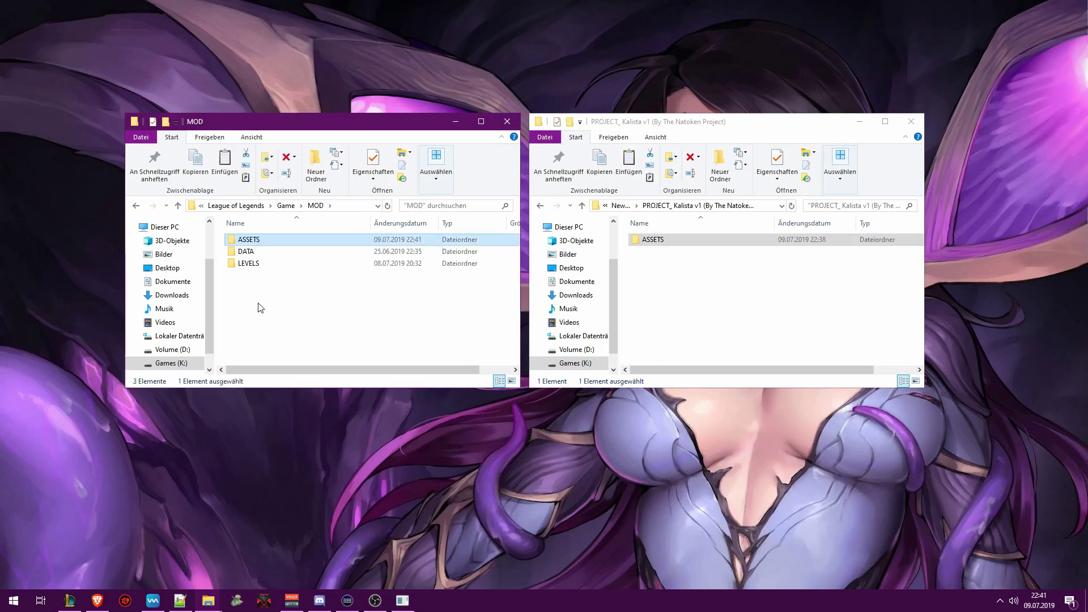
# Inspect the copied ASSETS folder and its characters subfolder, and return to the MOD folder
pyautogui.doubleClick(247, 240)
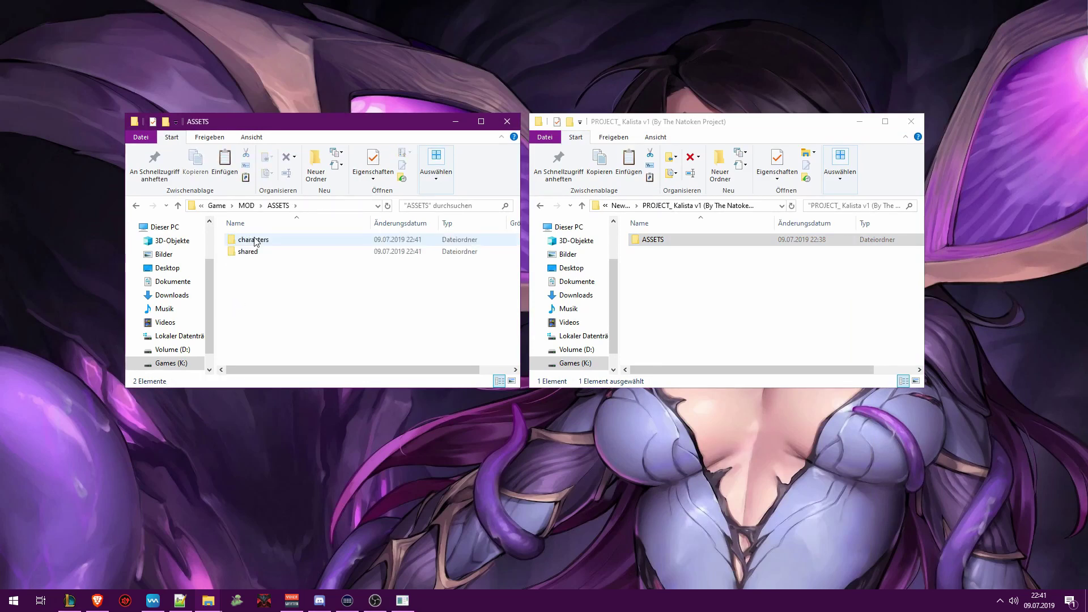
pyautogui.doubleClick(253, 239)
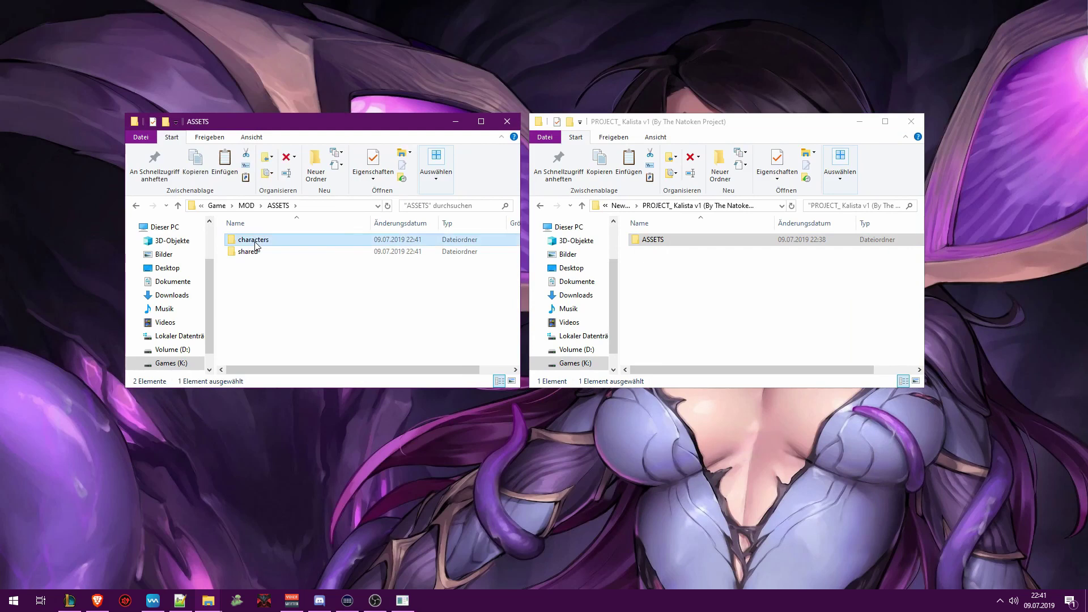
pyautogui.click(136, 206)
pyautogui.click(135, 207)
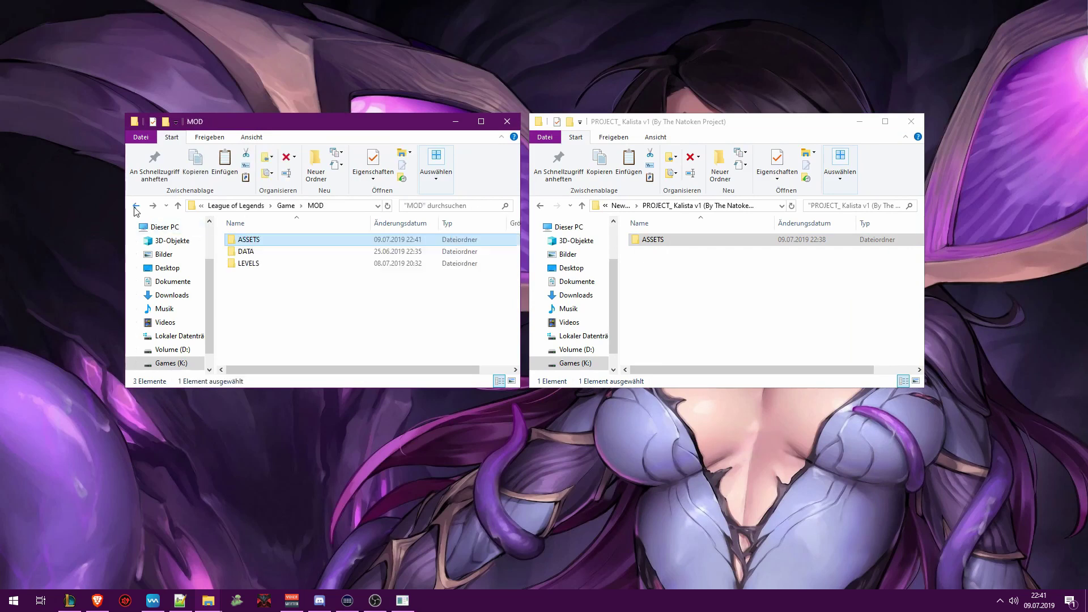
pyautogui.click(246, 297)
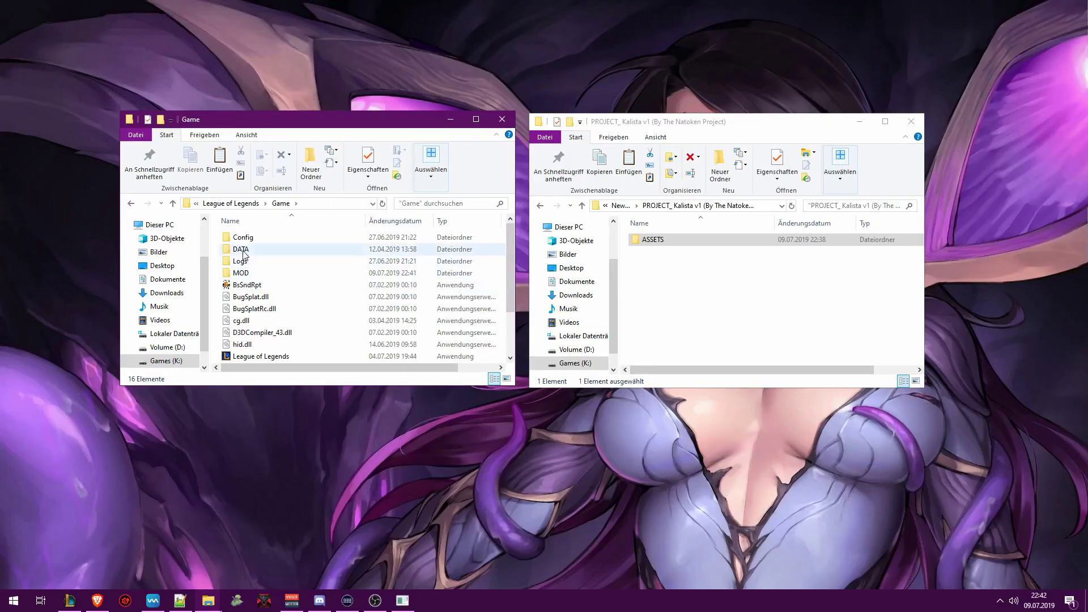
# From the Game folder, navigate through DATA, FINAL and Maps to the Shipping folder containing the map .wad.client files
pyautogui.moveTo(238, 253)
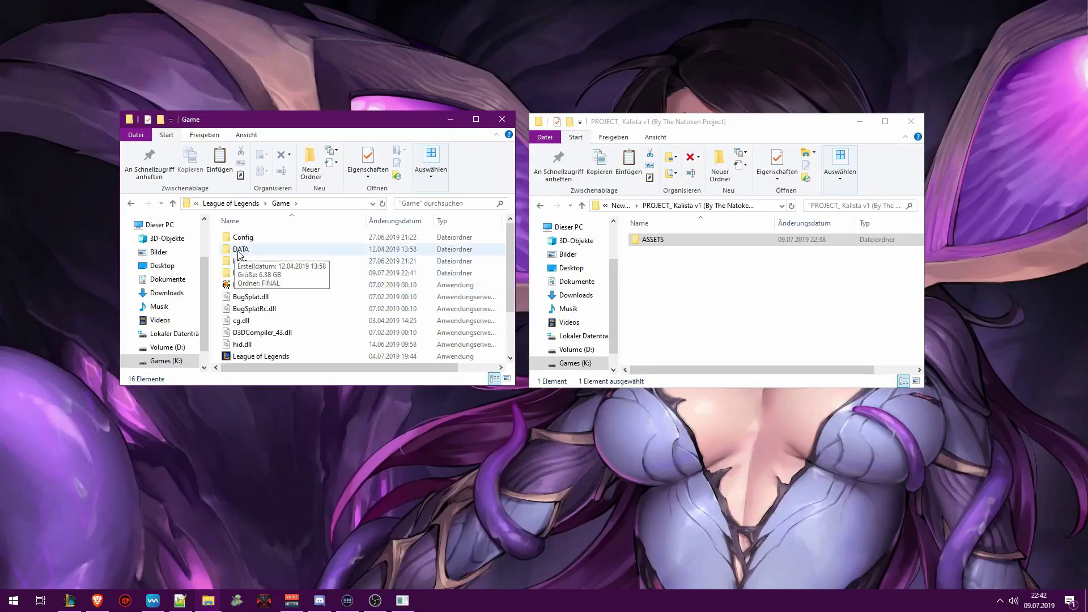
pyautogui.click(300, 204)
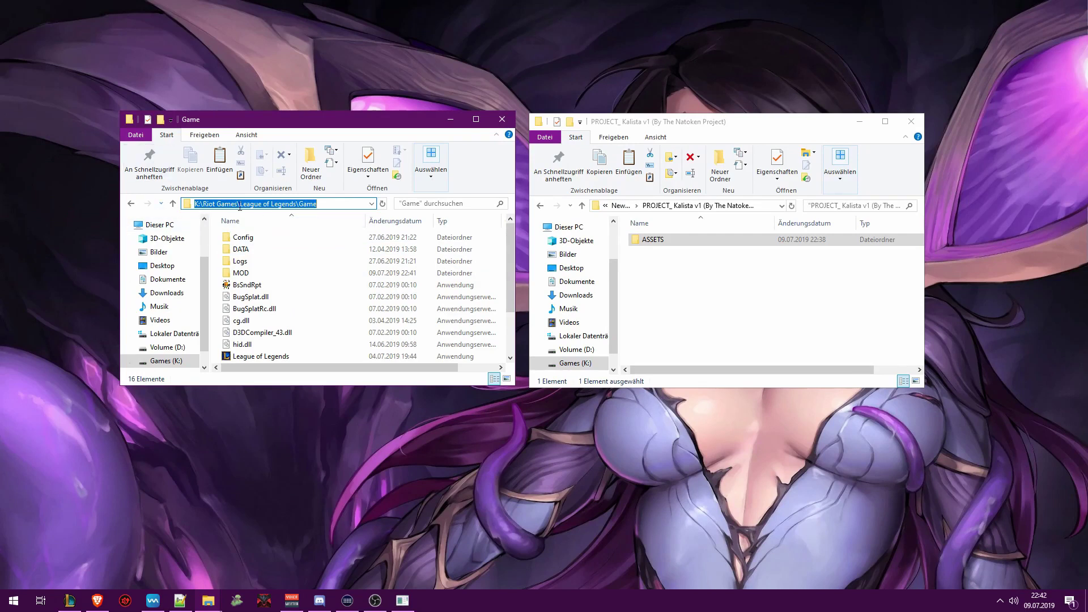
pyautogui.press('Escape')
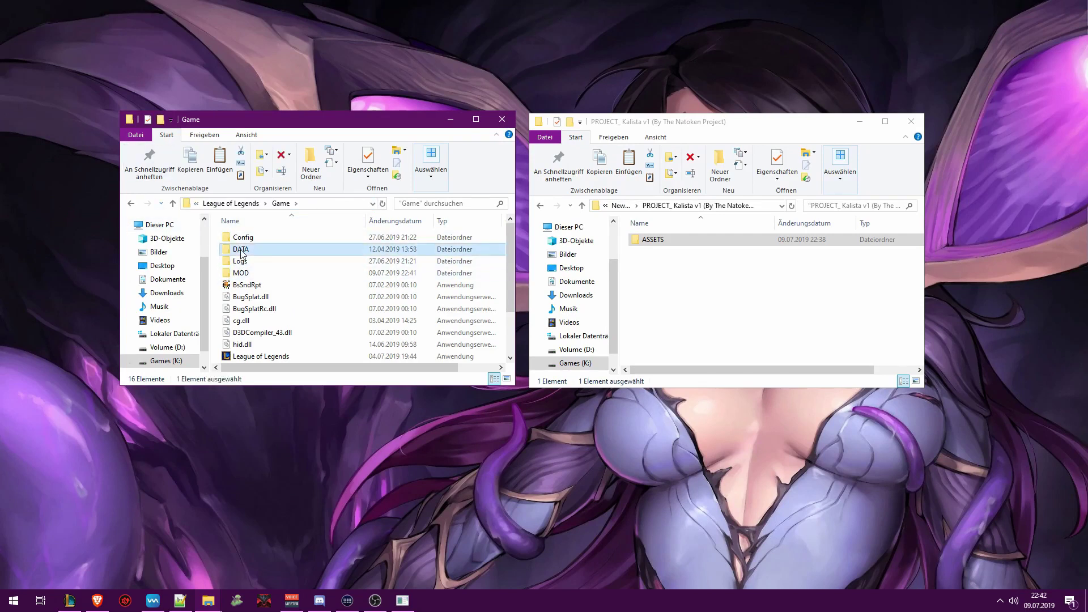
pyautogui.doubleClick(239, 249)
pyautogui.doubleClick(269, 239)
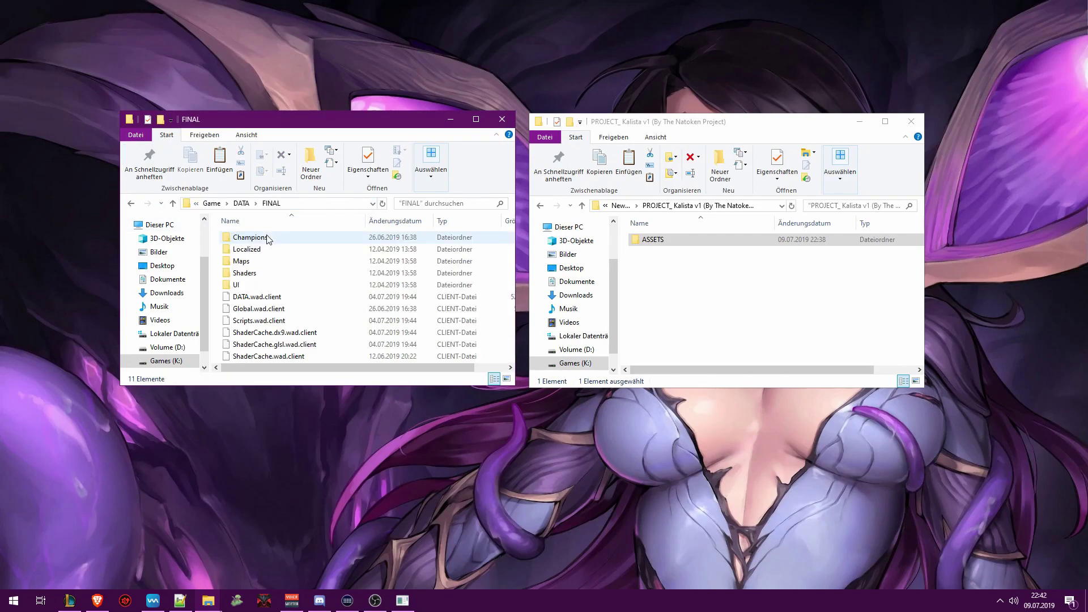
pyautogui.doubleClick(258, 263)
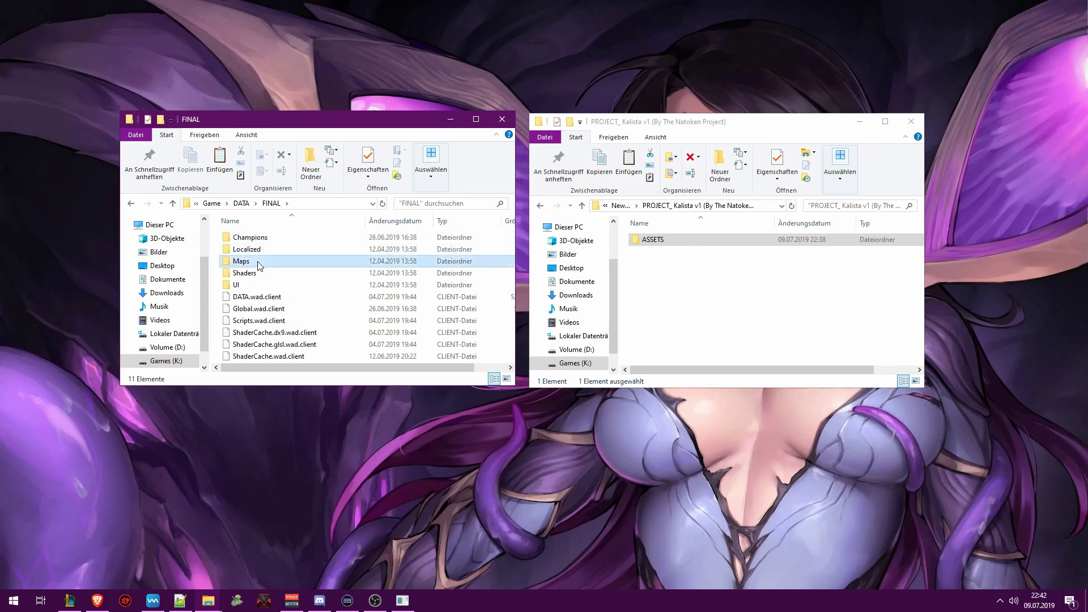
pyautogui.doubleClick(271, 239)
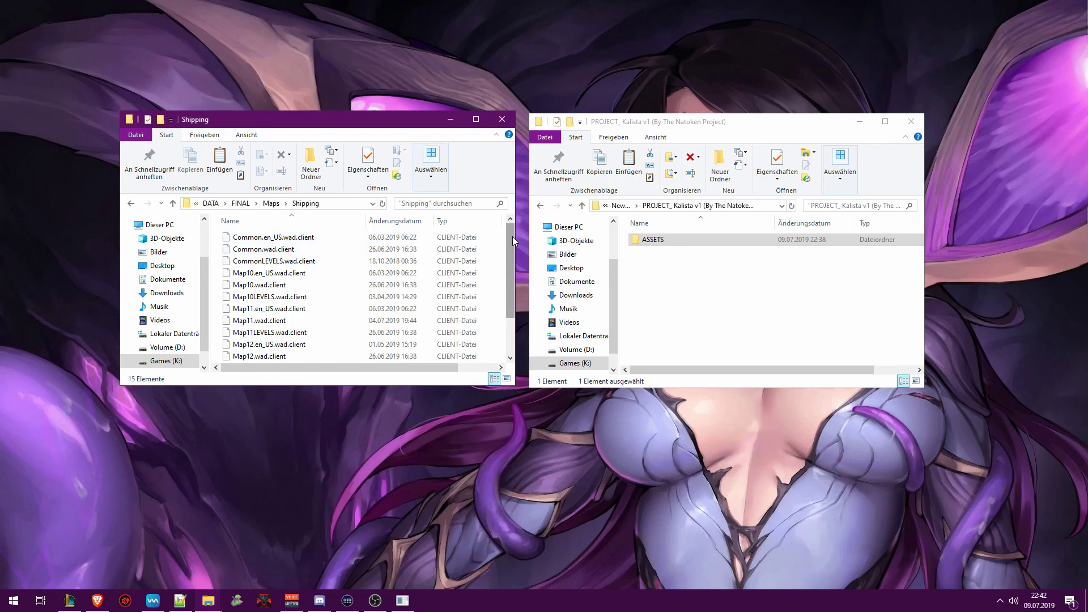
pyautogui.moveTo(512, 236); pyautogui.dragTo(505, 260)
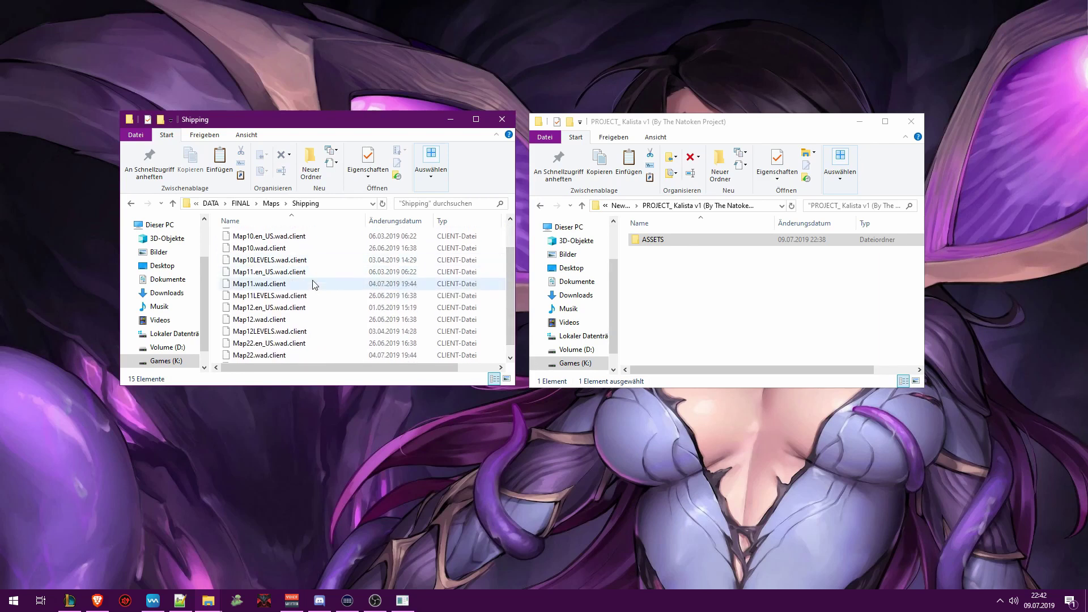
# Return the extracted skin's window to NewWadStuff and run wadextract on Map11.wad.client from the Shipping folder
pyautogui.click(238, 286)
pyautogui.click(652, 275)
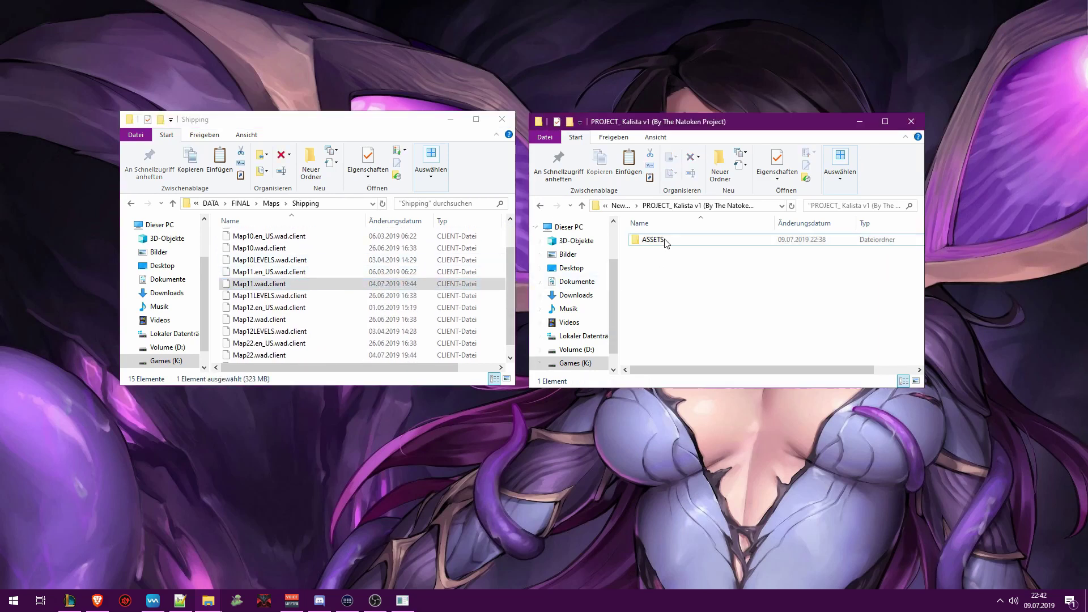
pyautogui.click(629, 209)
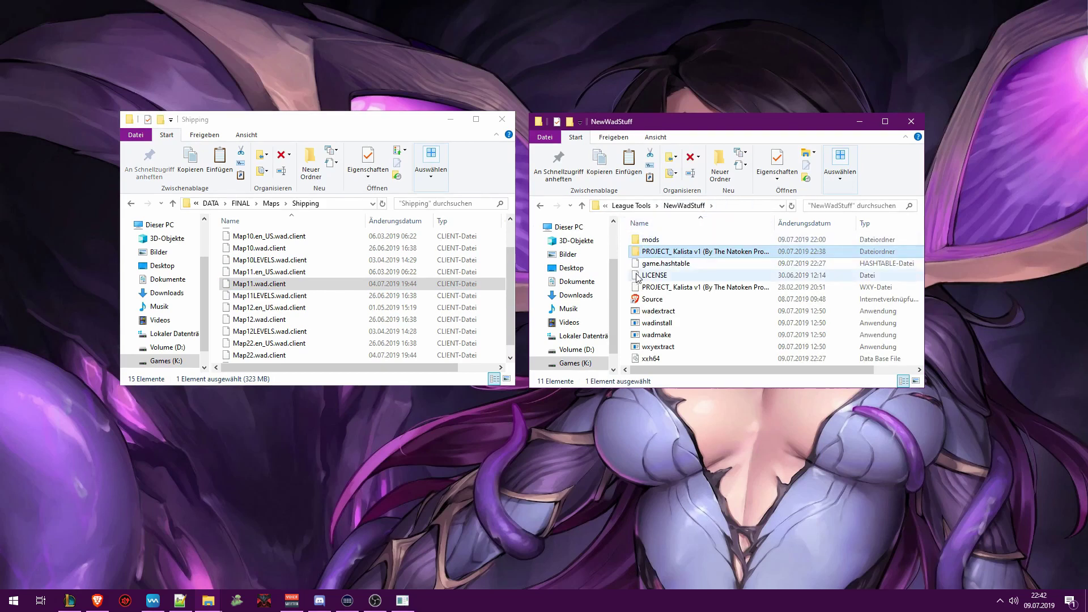
pyautogui.moveTo(456, 283); pyautogui.dragTo(651, 312)
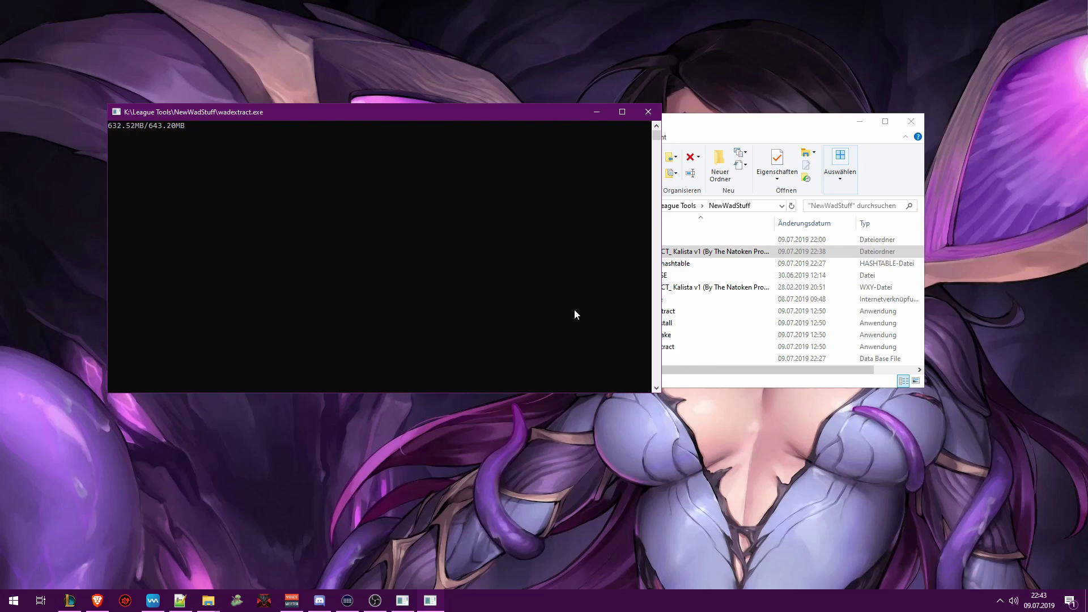
pyautogui.click(648, 111)
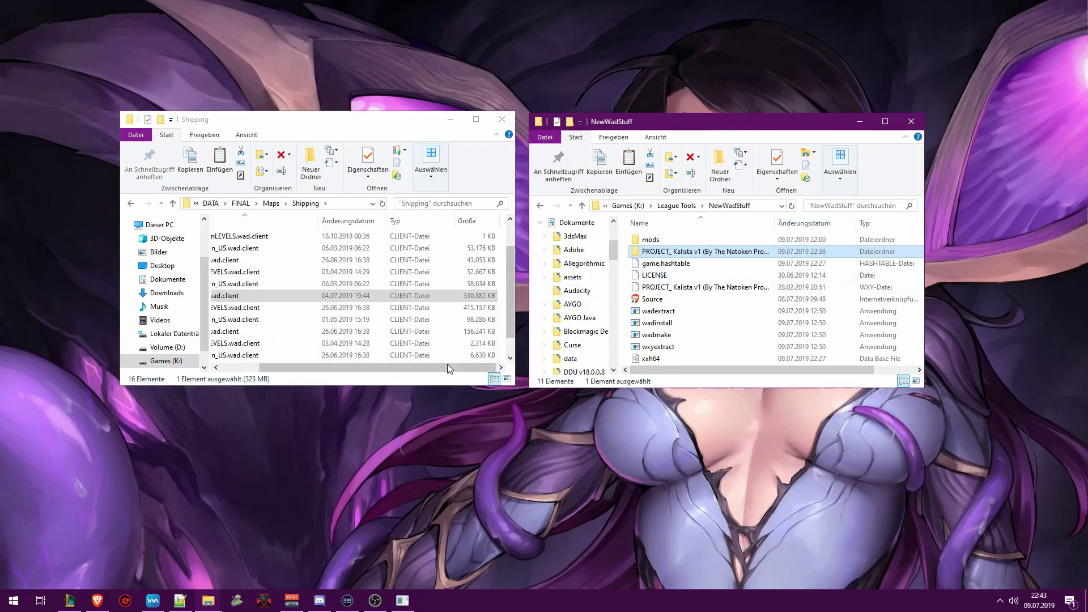
# Move the extracted Map11 folder from Shipping into the NewWadStuff folder
pyautogui.moveTo(447, 365); pyautogui.dragTo(409, 366)
pyautogui.moveTo(512, 271); pyautogui.dragTo(625, 268)
pyautogui.click(412, 237)
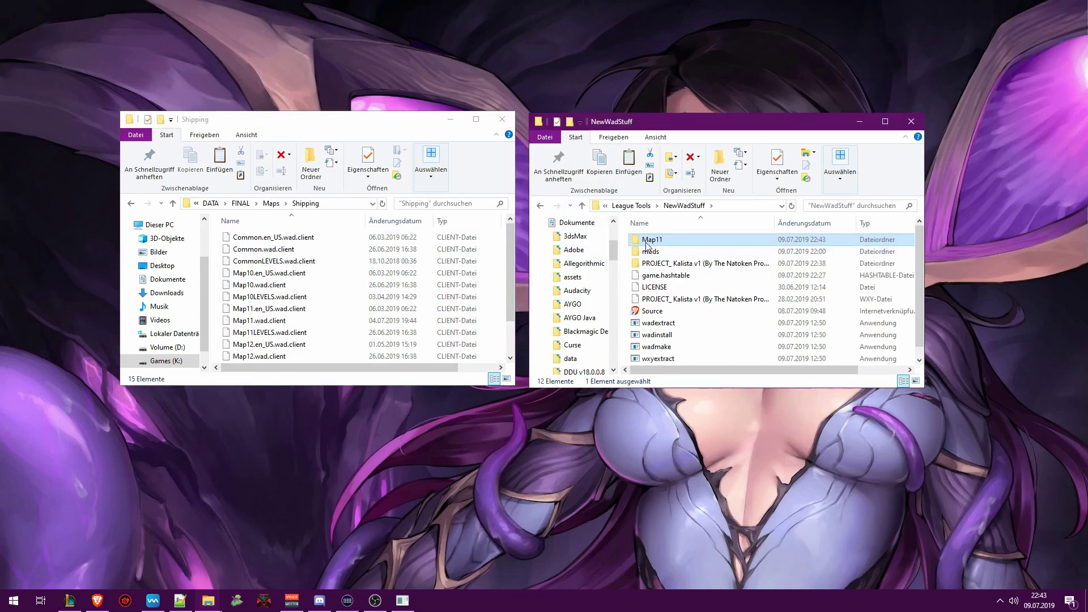
# Look through the extracted files in the Map11 folder, and delete that folder from NewWadStuff
pyautogui.doubleClick(652, 240)
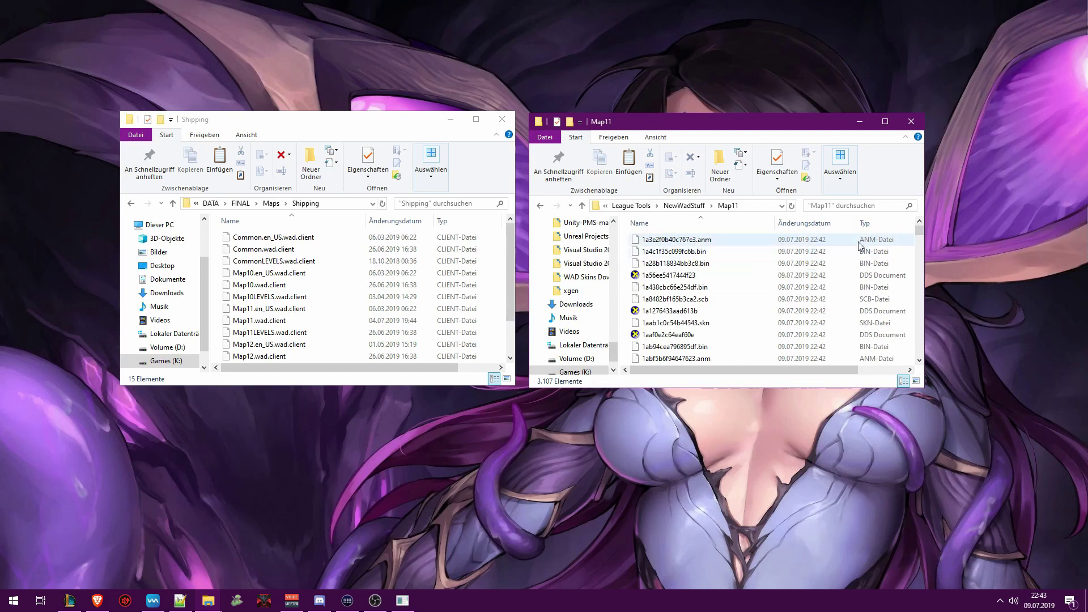
pyautogui.moveTo(921, 228); pyautogui.dragTo(921, 357)
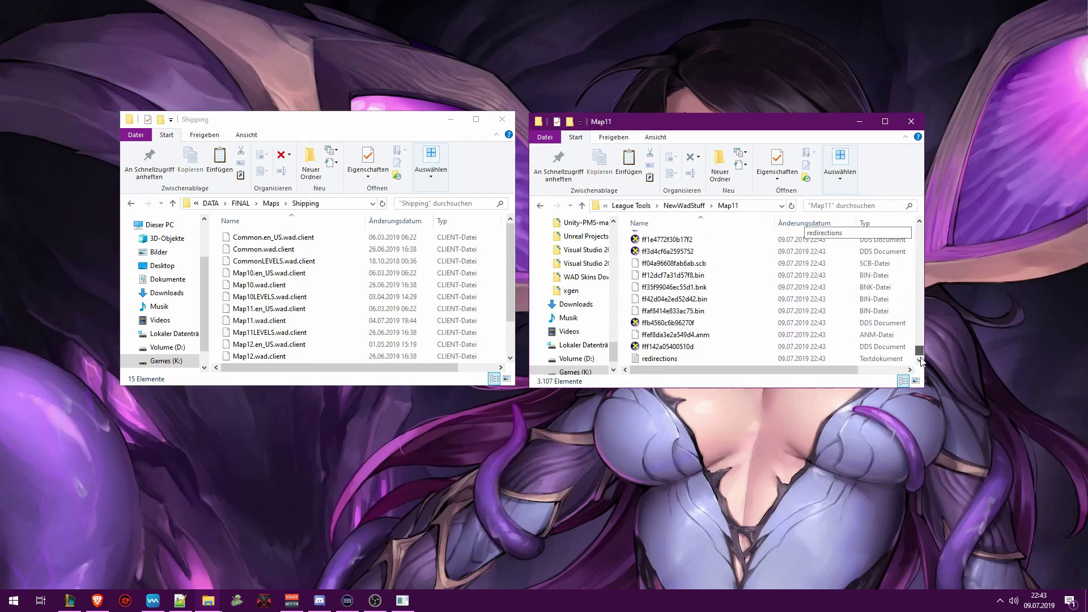
pyautogui.moveTo(920, 356); pyautogui.dragTo(905, 227)
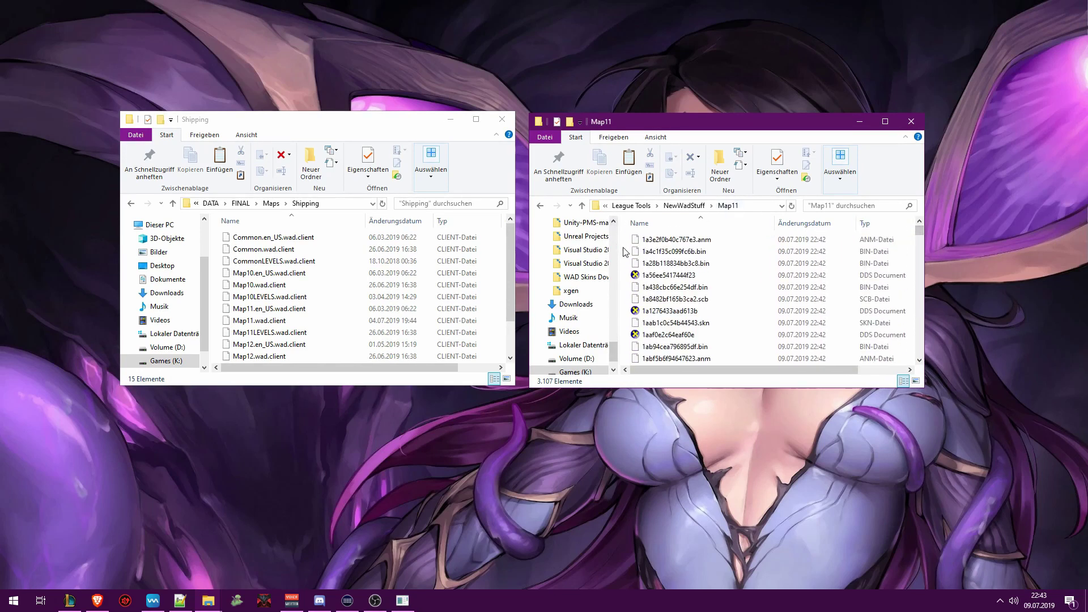
pyautogui.click(684, 205)
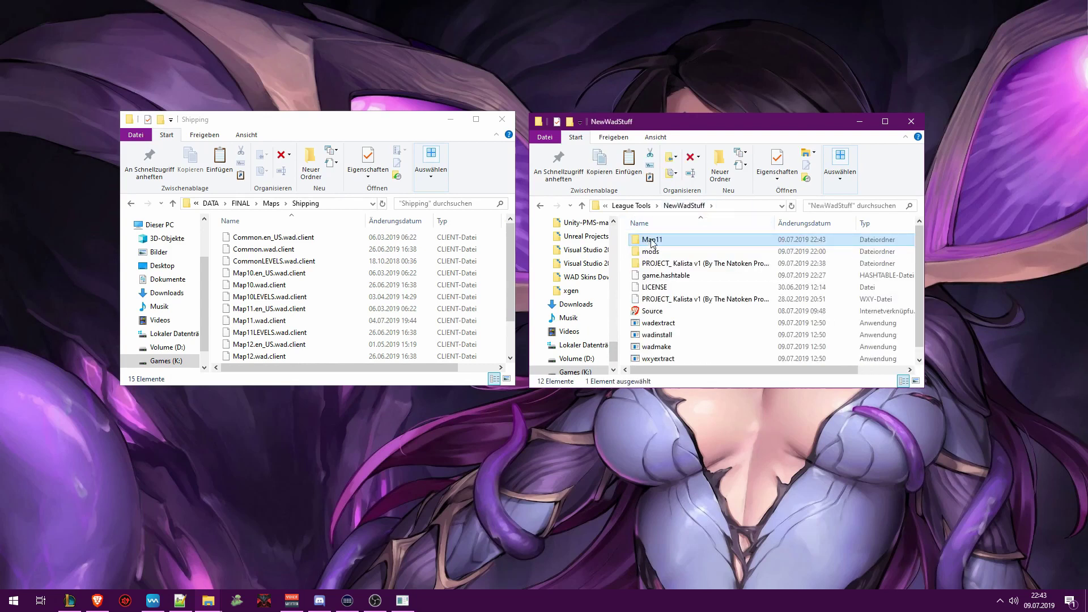
pyautogui.press('Delete')
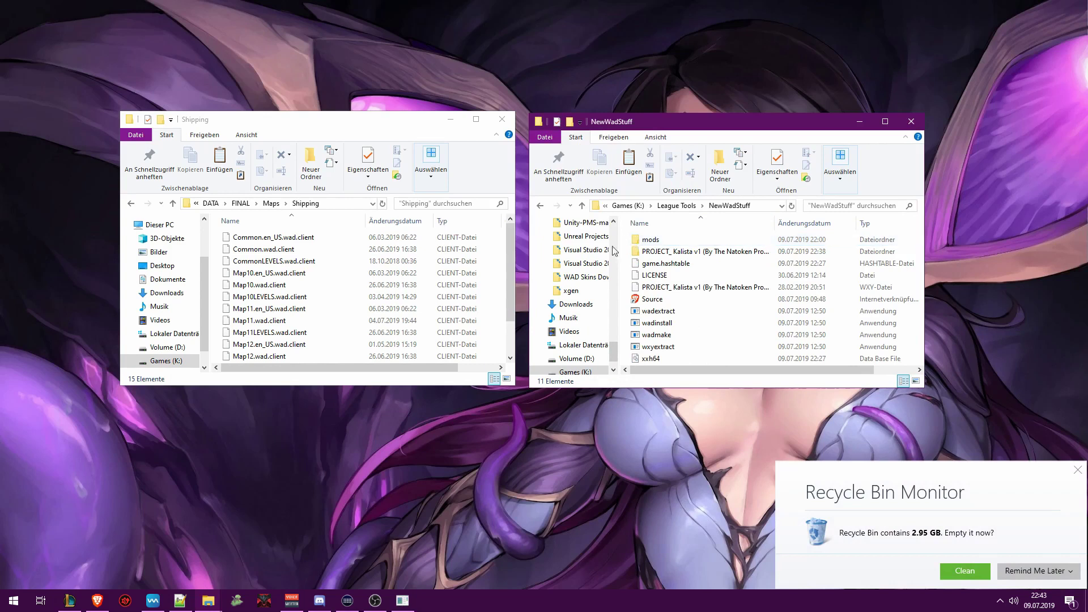
# Copy Map11.wad.client from the Shipping folder into NewWadStuff, dismissing the Recycle Bin Monitor notification
pyautogui.click(273, 322)
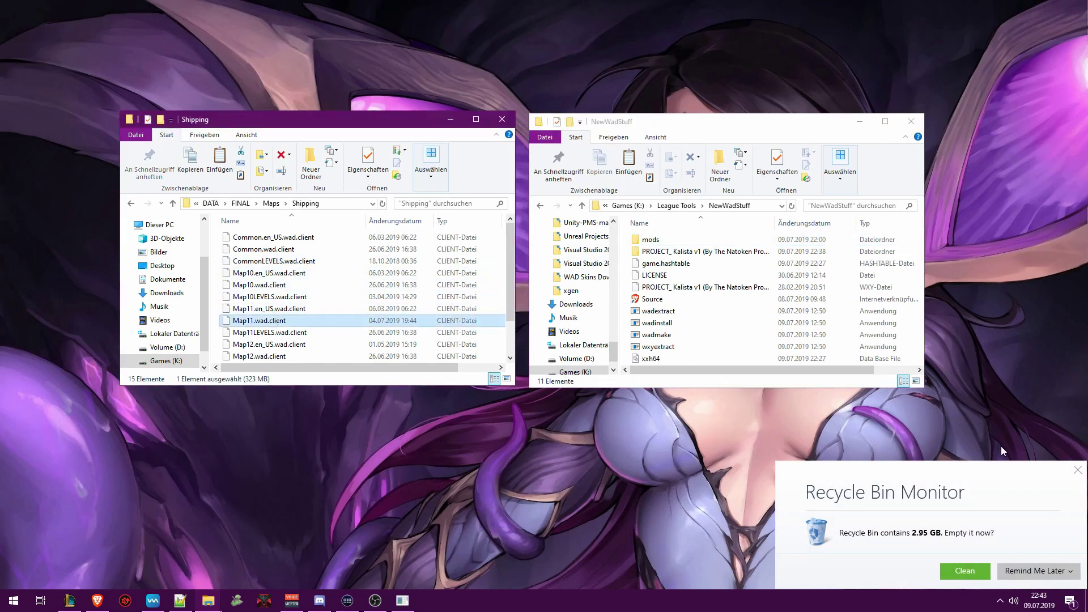
pyautogui.click(1077, 470)
pyautogui.click(623, 311)
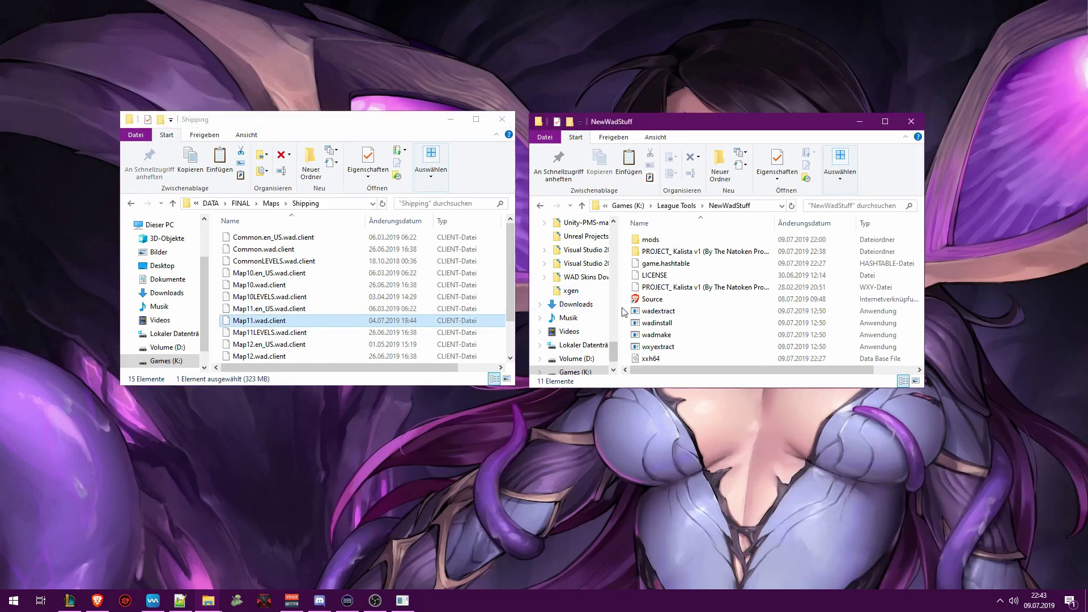
pyautogui.hotkey('ctrl', 'v')
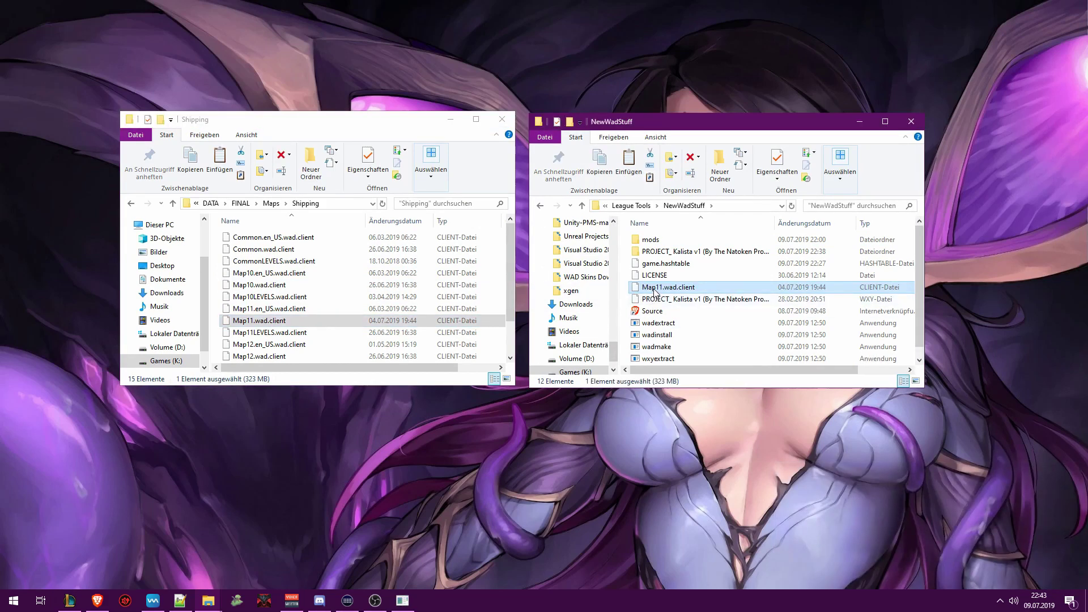
# Run wadextract on game.hashtable in the NewWadStuff folder and place the console and folder windows side by side
pyautogui.click(656, 266)
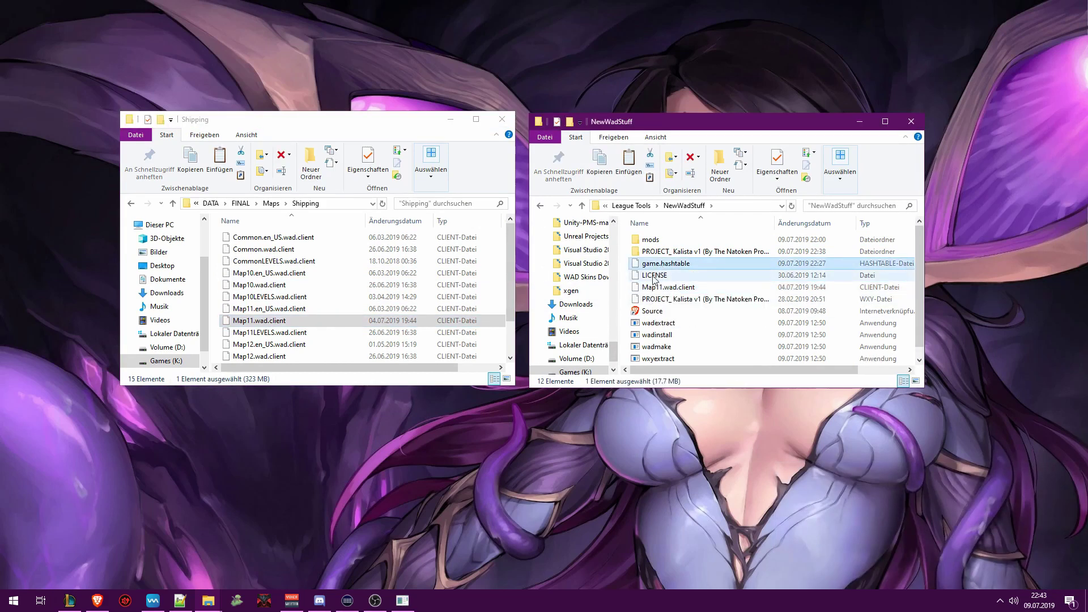
pyautogui.moveTo(655, 266); pyautogui.dragTo(652, 324)
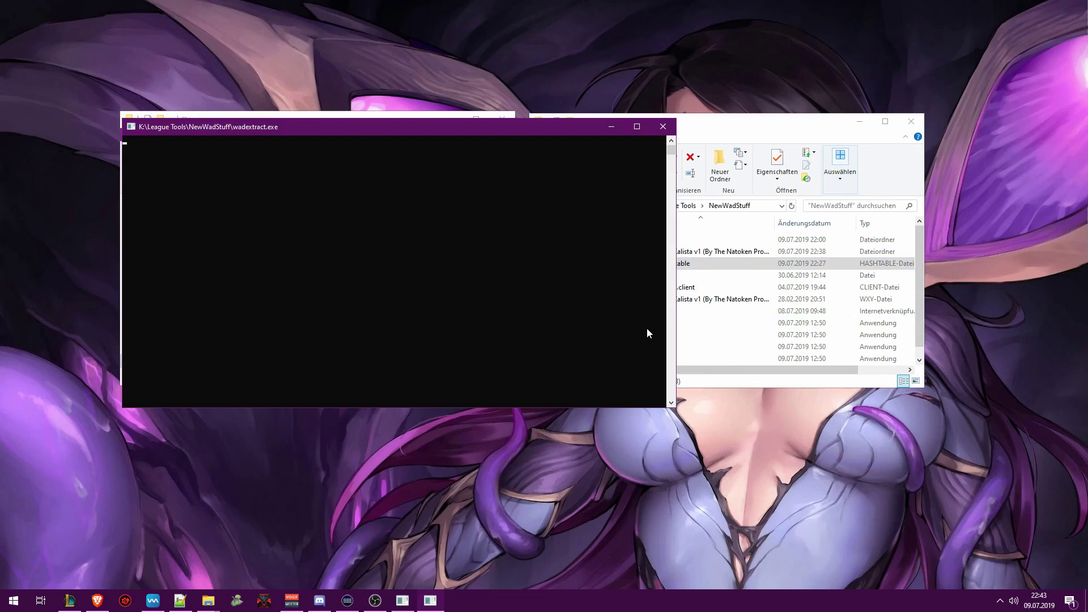
pyautogui.moveTo(513, 128); pyautogui.dragTo(433, 128)
pyautogui.moveTo(687, 141); pyautogui.dragTo(705, 154)
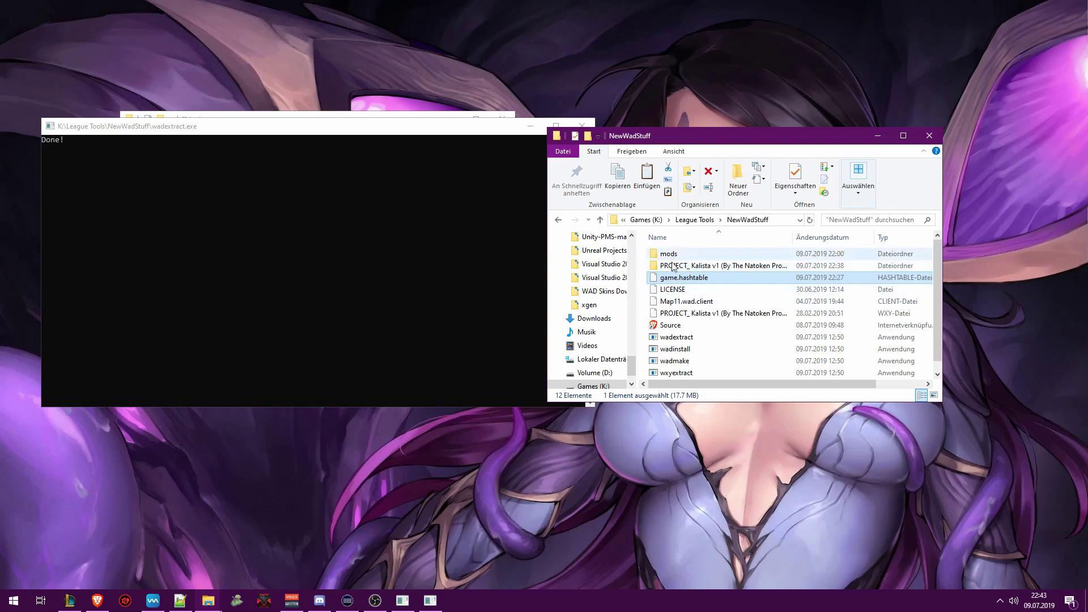
pyautogui.moveTo(690, 141); pyautogui.dragTo(721, 138)
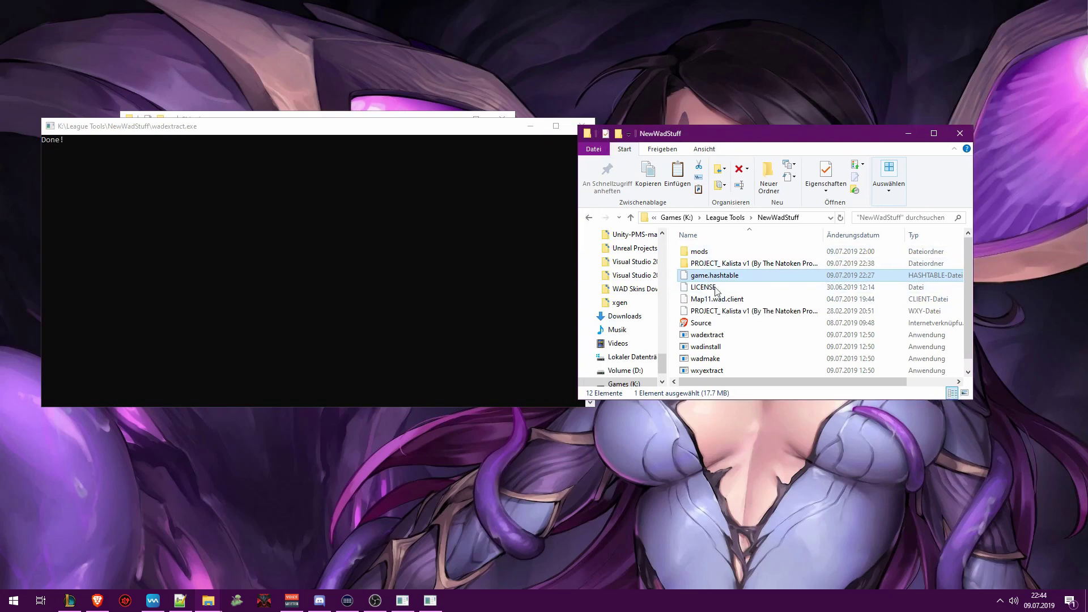
# Close the finished wadextract console and run wadextract on Map11.wad.client in NewWadStuff
pyautogui.moveTo(716, 299); pyautogui.dragTo(491, 268)
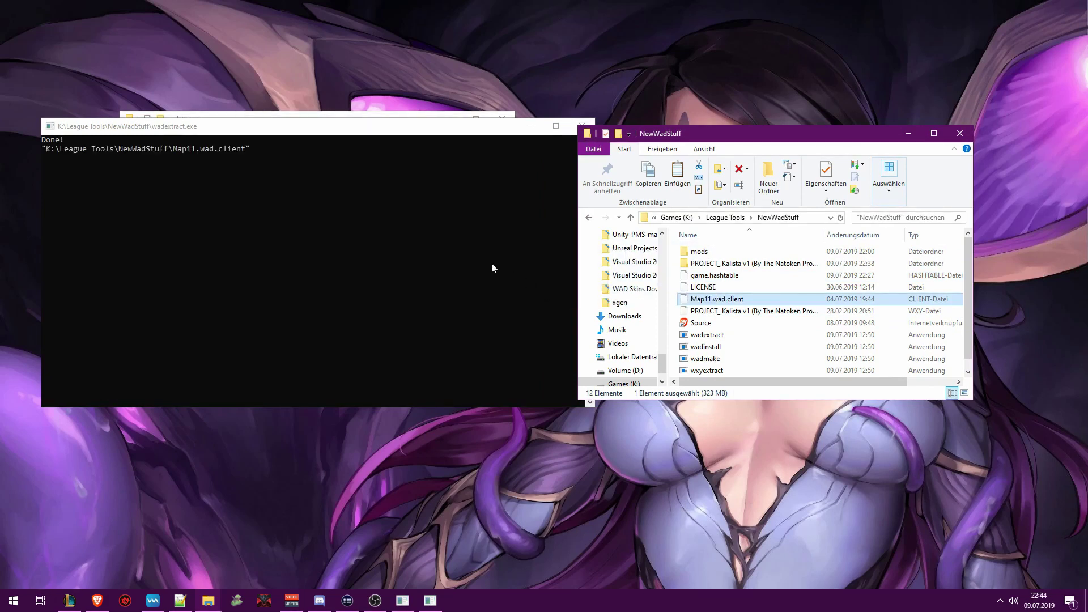
pyautogui.click(406, 126)
pyautogui.press('Return')
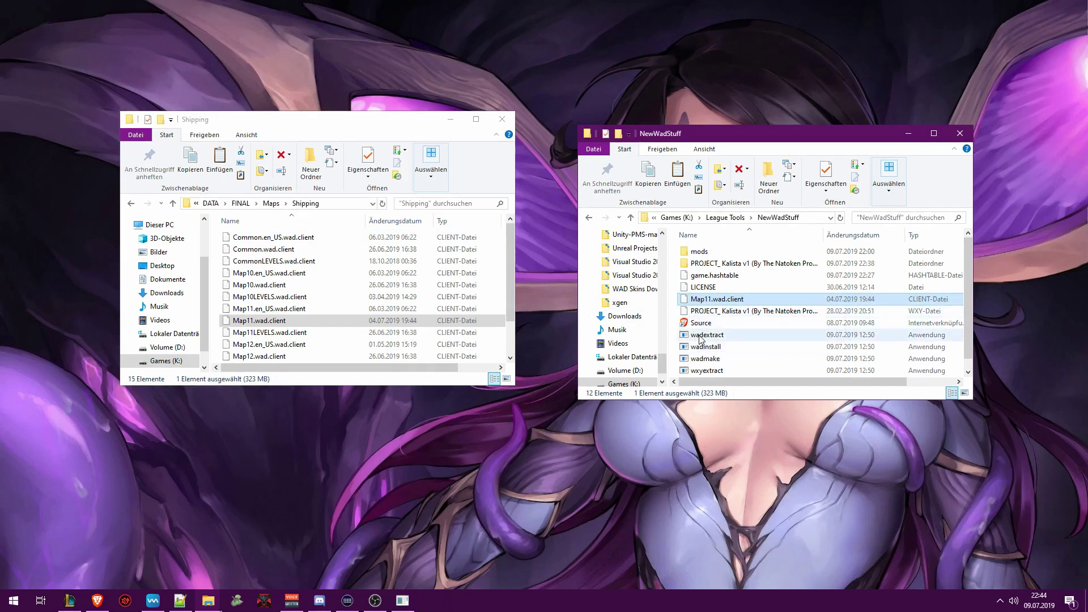
pyautogui.moveTo(711, 299); pyautogui.dragTo(710, 336)
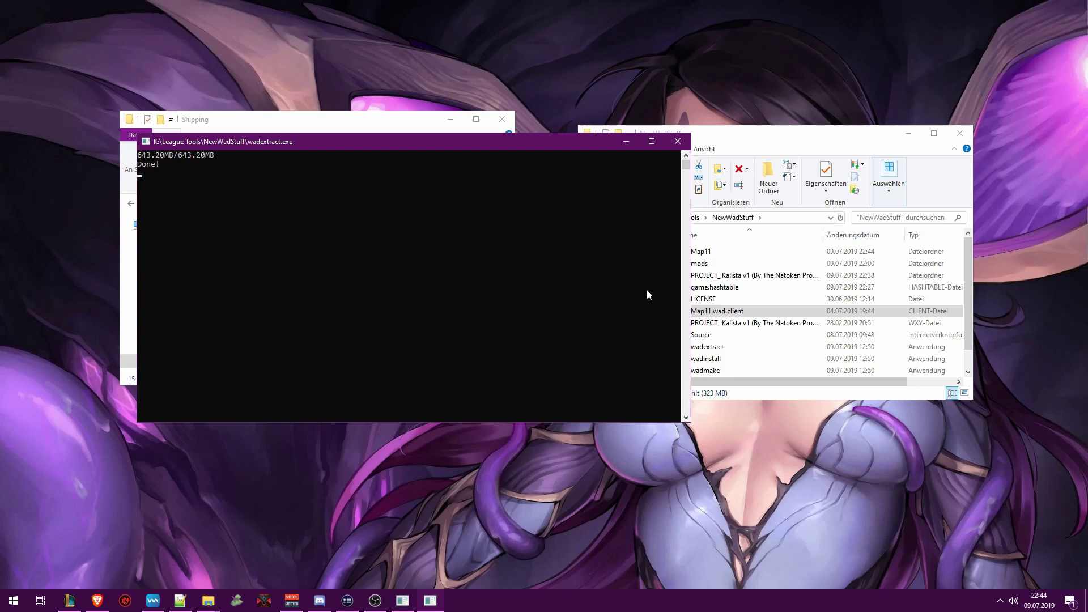
# Inspect the extracted Map11 folder, including the redirections text file and the maps folder inside assets
pyautogui.doubleClick(712, 251)
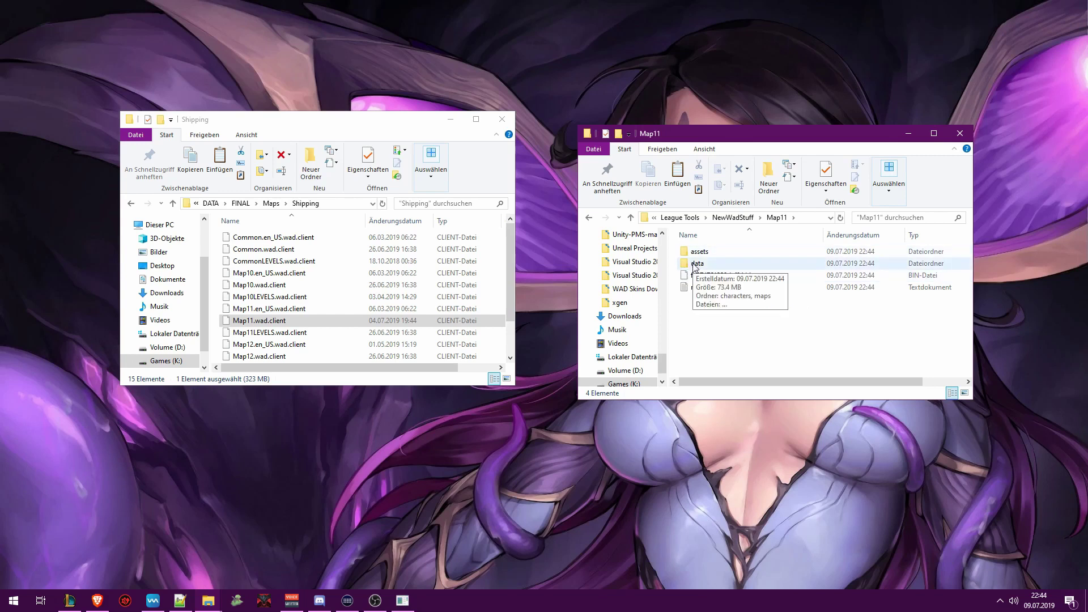
pyautogui.doubleClick(700, 288)
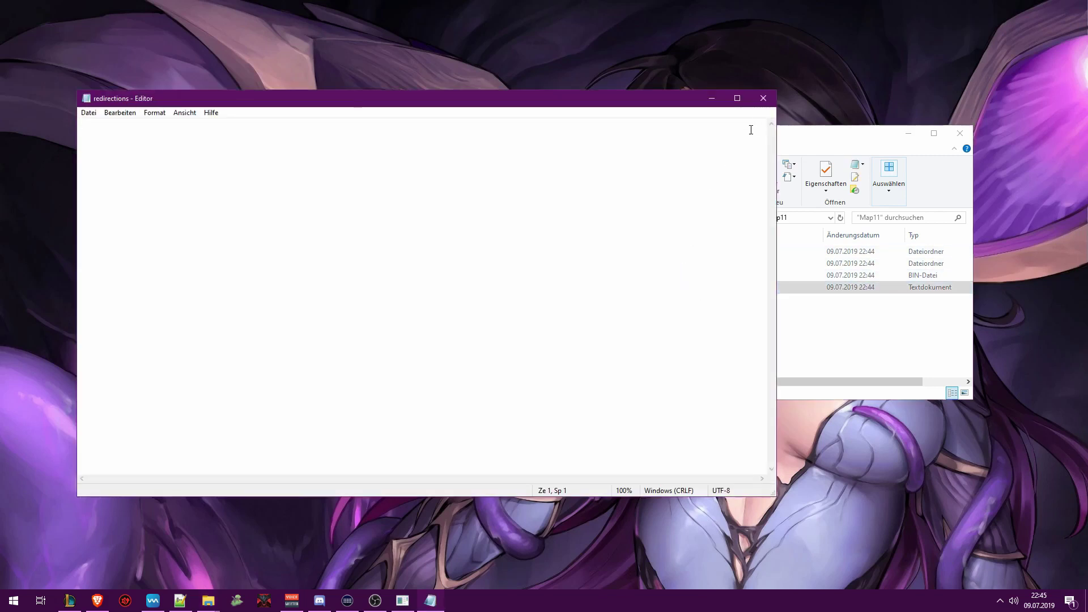
pyautogui.click(763, 98)
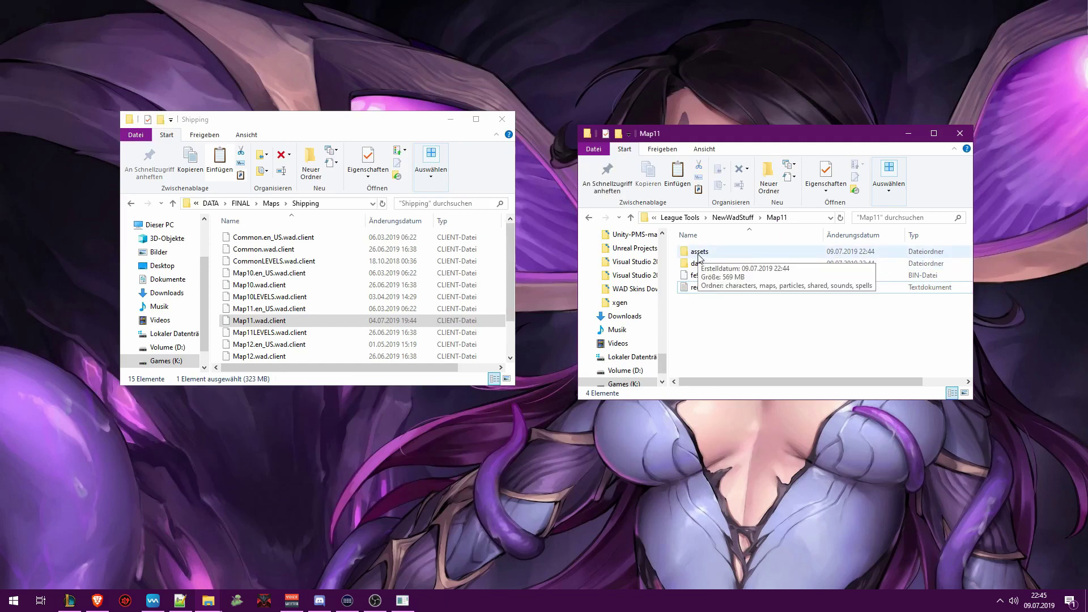
pyautogui.doubleClick(700, 257)
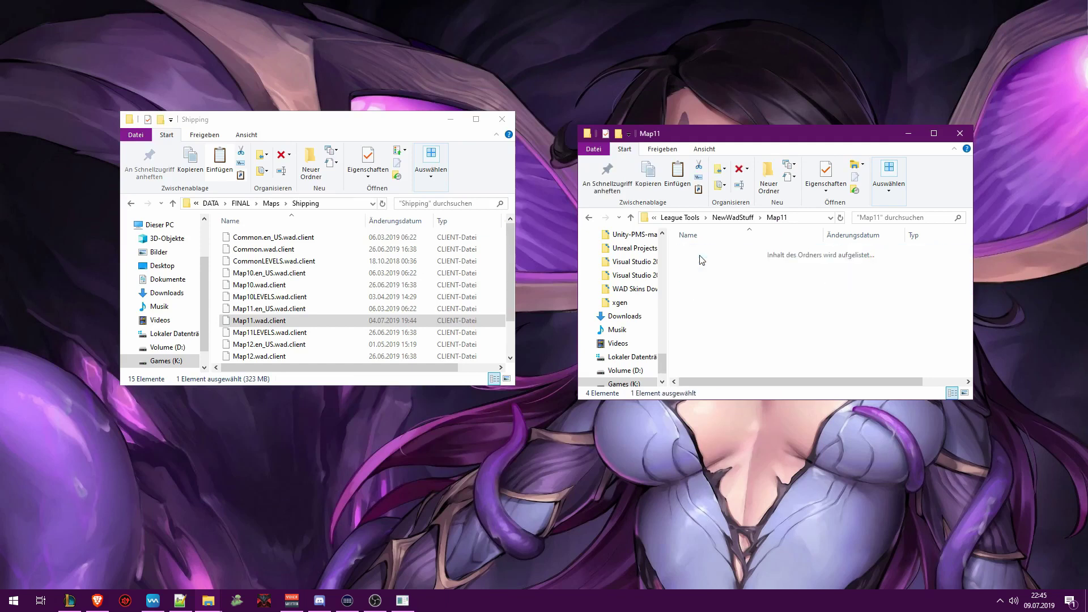
pyautogui.doubleClick(700, 265)
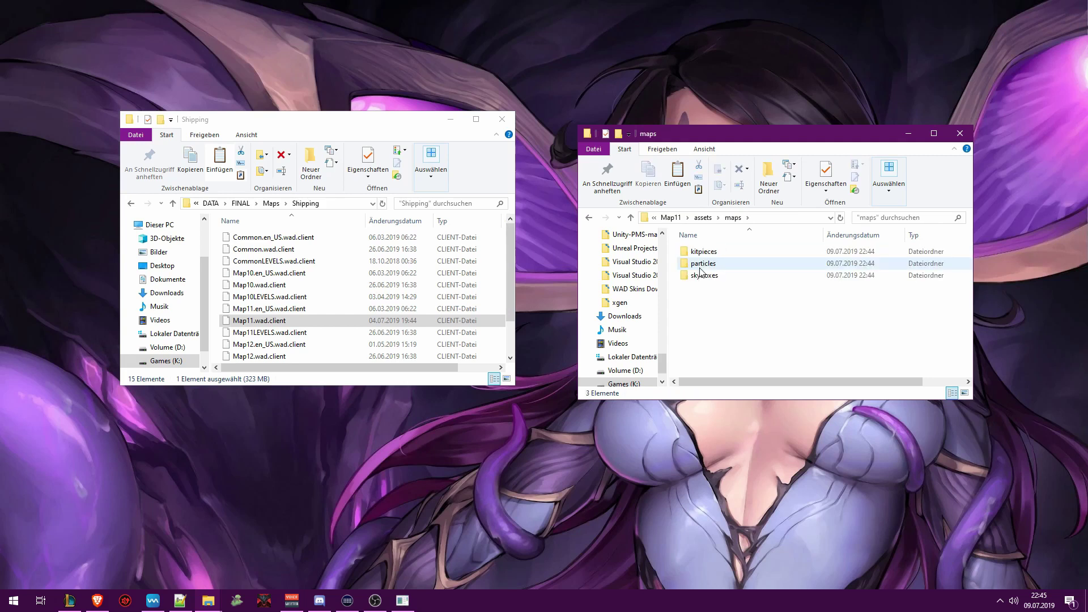
pyautogui.click(671, 219)
# Delete map11.bin from data/maps/shipping/map11 in the extracted Map11 folder
pyautogui.doubleClick(697, 264)
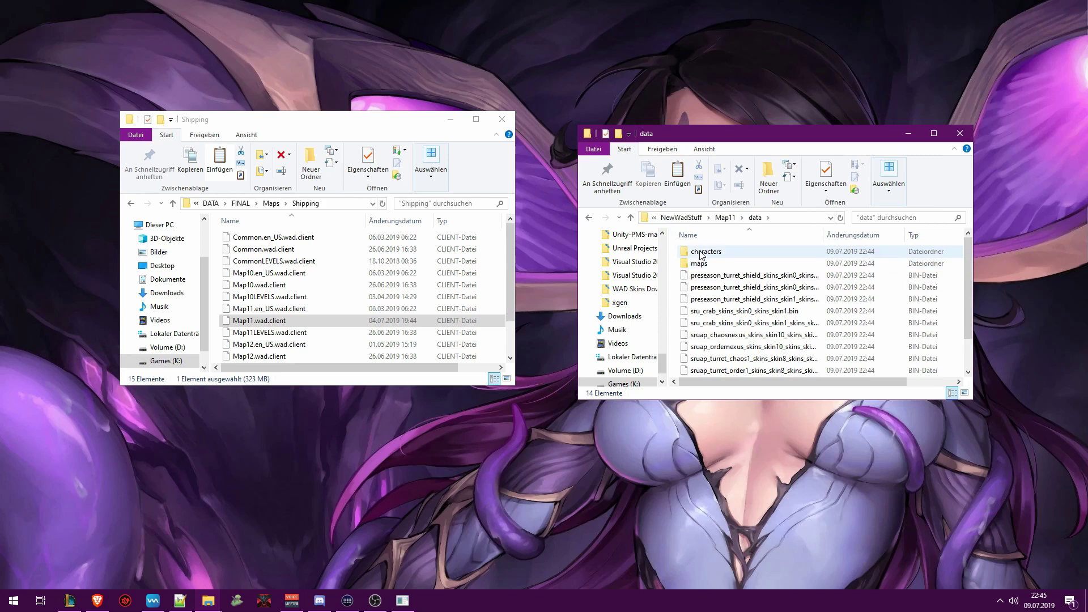
pyautogui.doubleClick(698, 264)
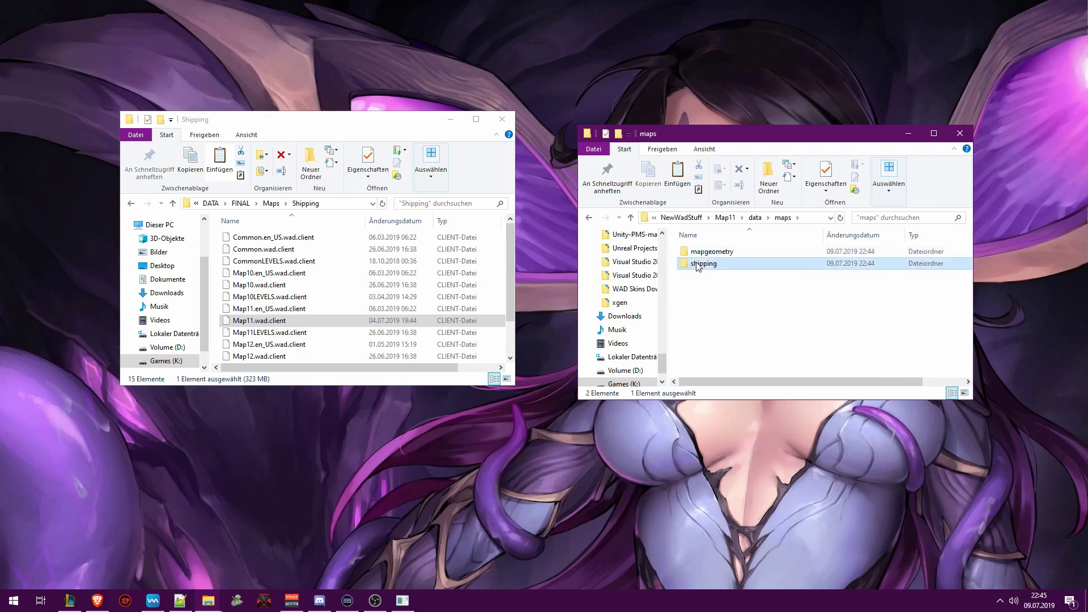
pyautogui.doubleClick(699, 264)
pyautogui.doubleClick(700, 256)
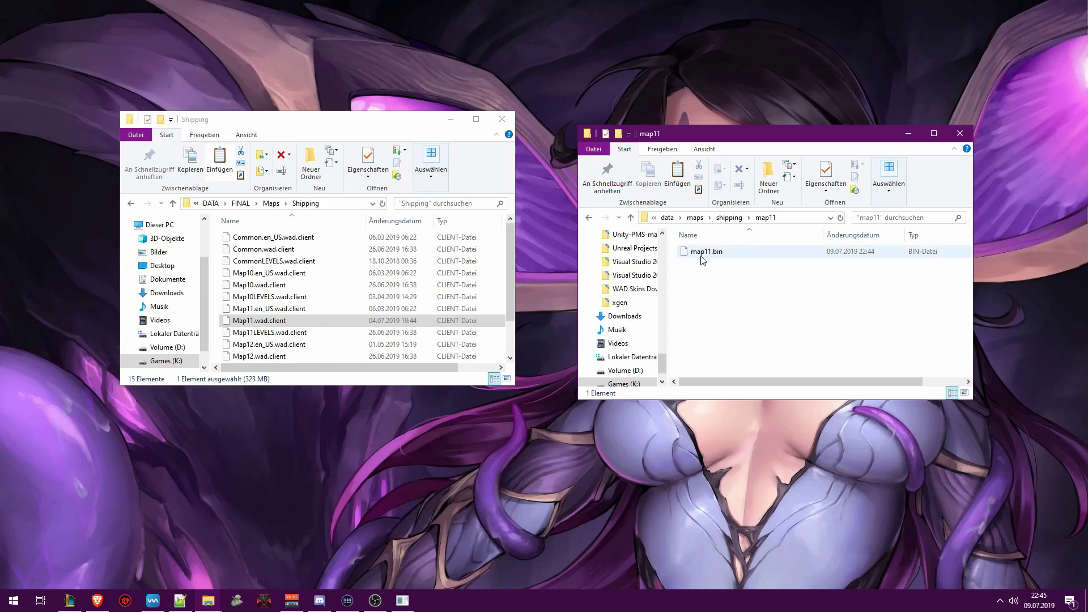
pyautogui.click(702, 259)
pyautogui.press('Delete')
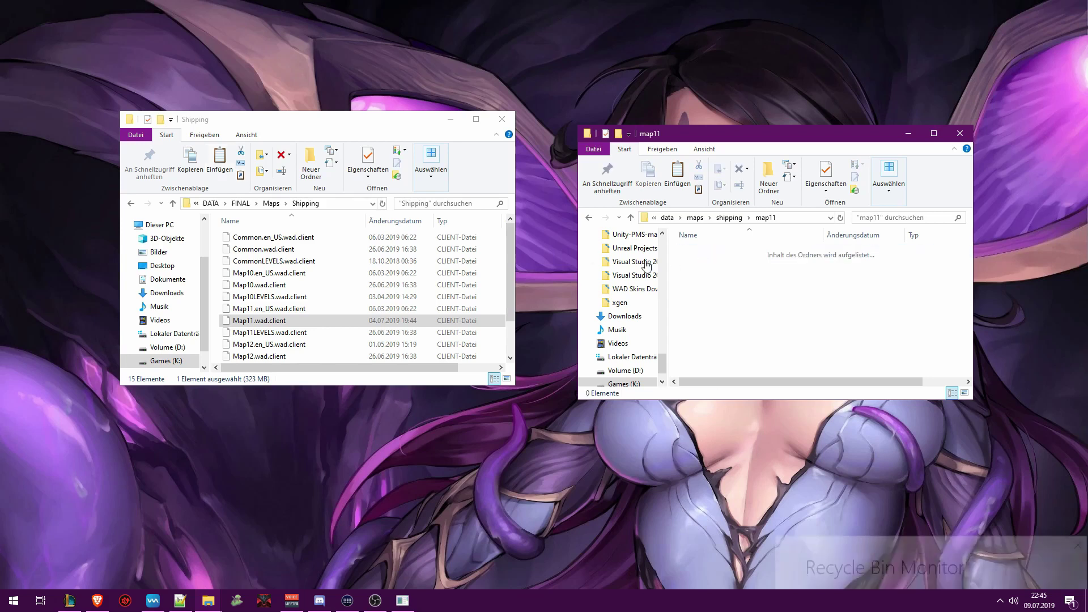
# Copy the custom Map11.bin from the SkinsZip folder of MakeWad in League Tools
pyautogui.click(669, 218)
pyautogui.click(680, 218)
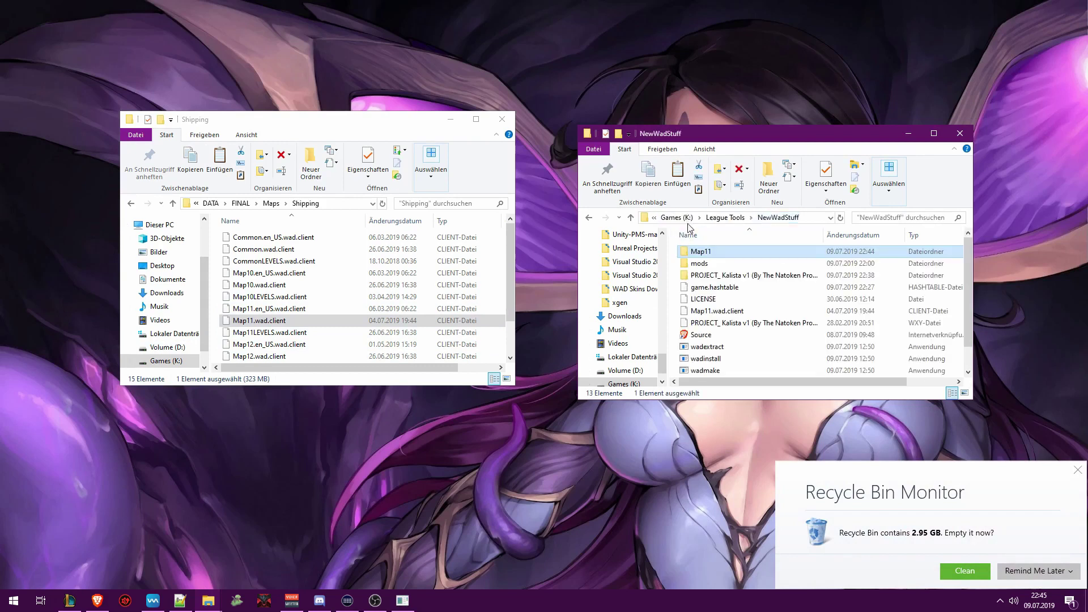
pyautogui.scroll(-1, 742, 318)
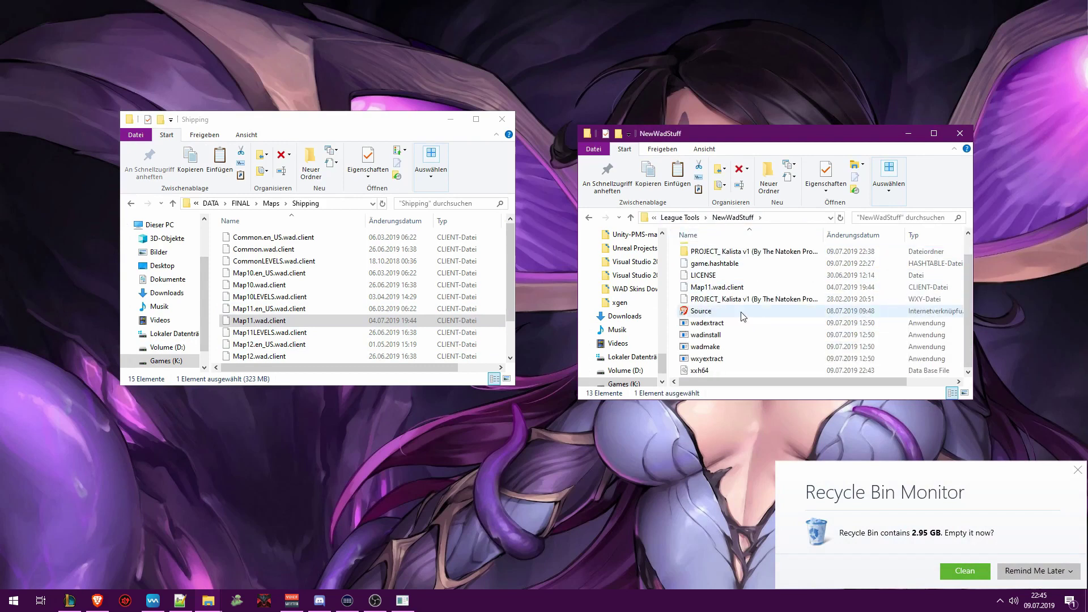
pyautogui.scroll(1, 737, 340)
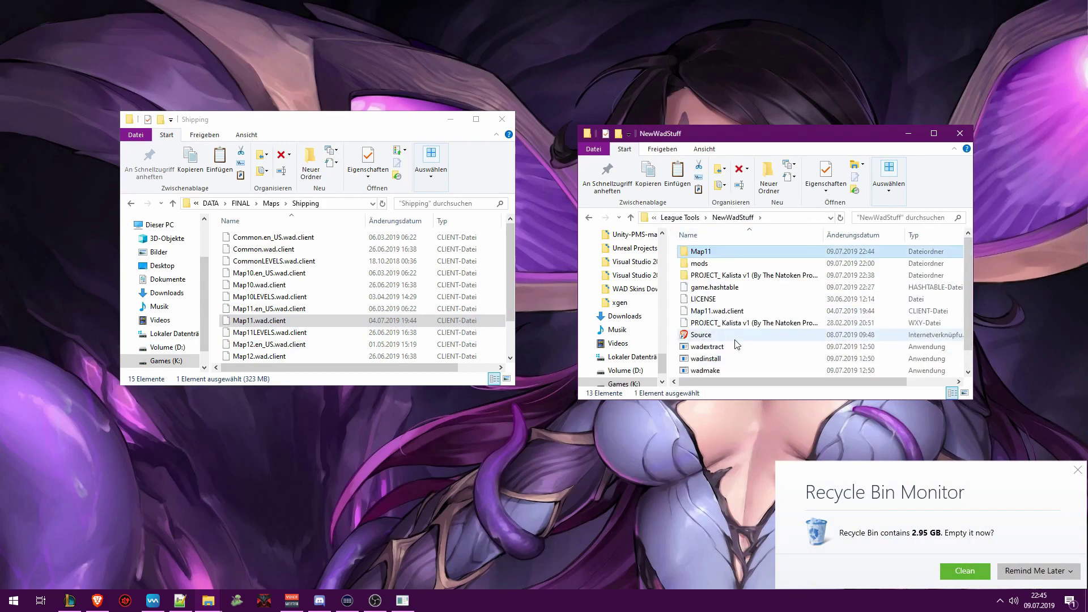
pyautogui.click(209, 600)
pyautogui.click(177, 551)
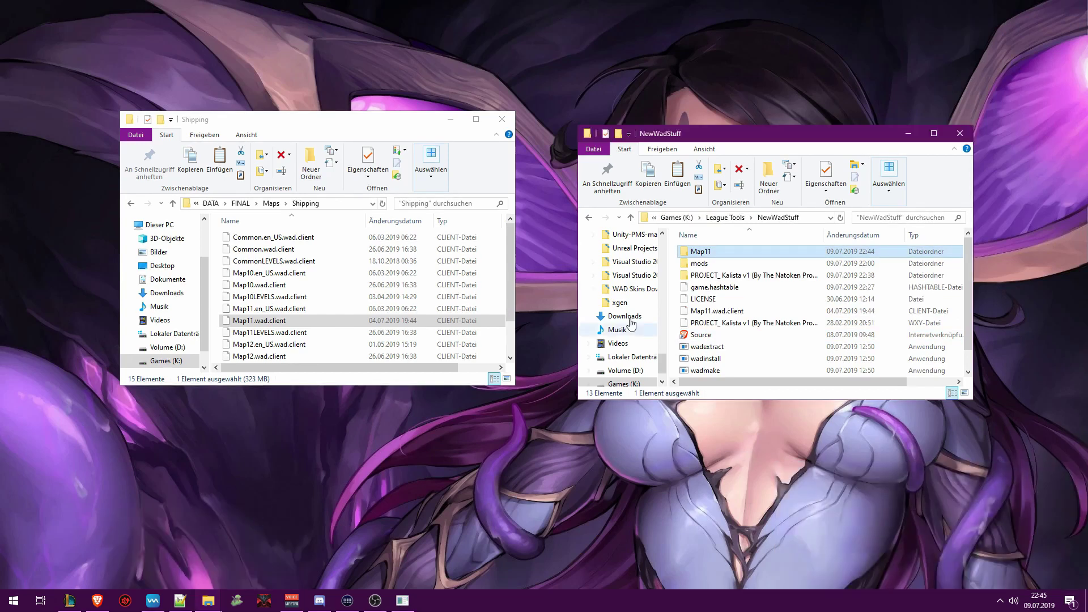
pyautogui.click(736, 218)
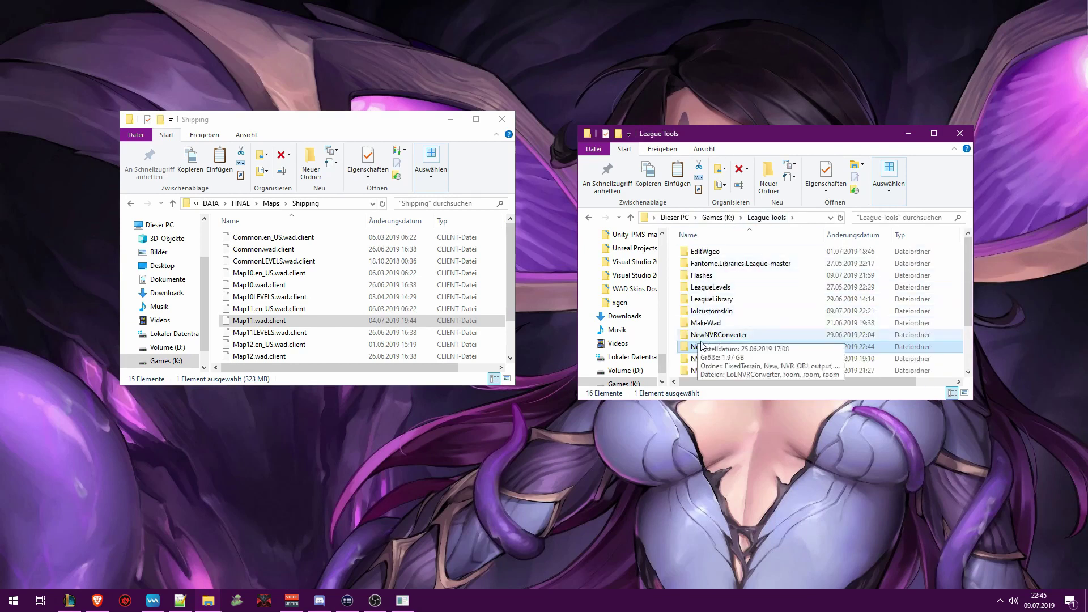
pyautogui.click(707, 324)
pyautogui.doubleClick(706, 325)
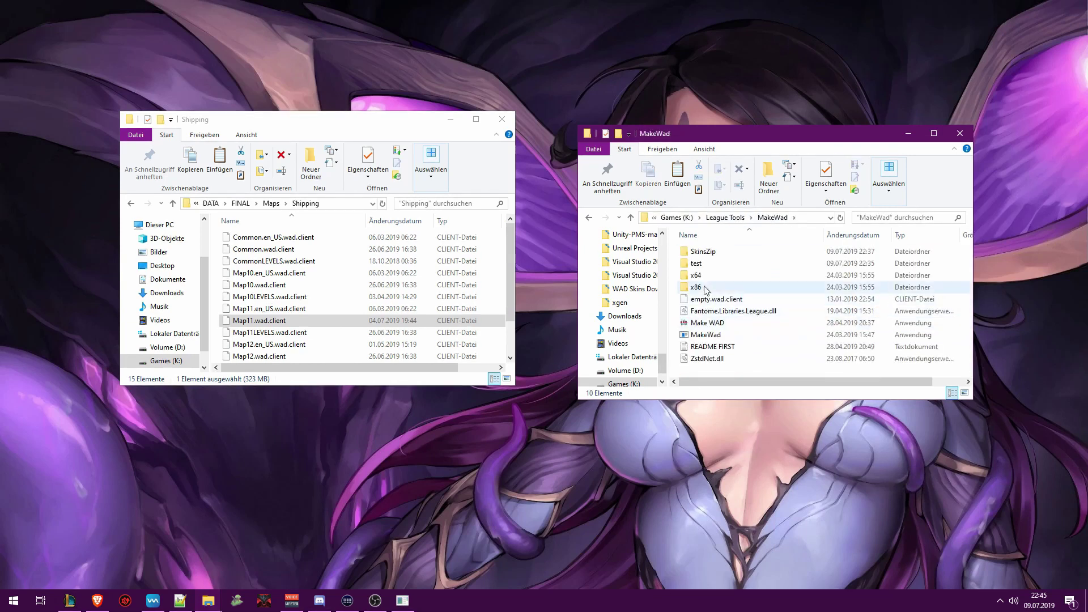
pyautogui.doubleClick(707, 253)
pyautogui.click(708, 324)
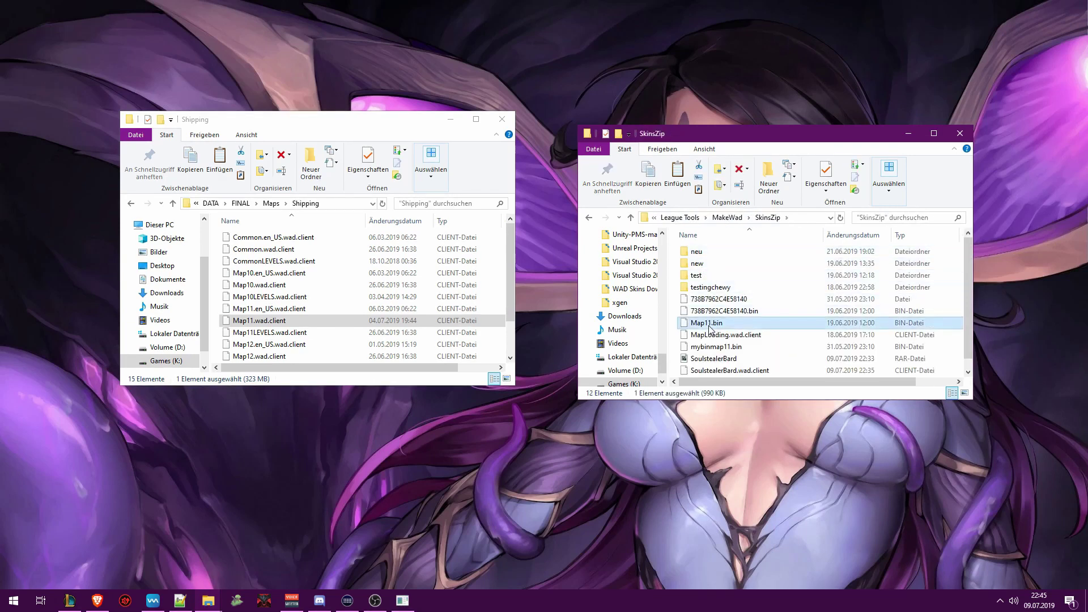
# Paste the copied Map11.bin into data/maps/shipping/map11 of the extracted Map11 folder in NewWadStuff
pyautogui.click(692, 221)
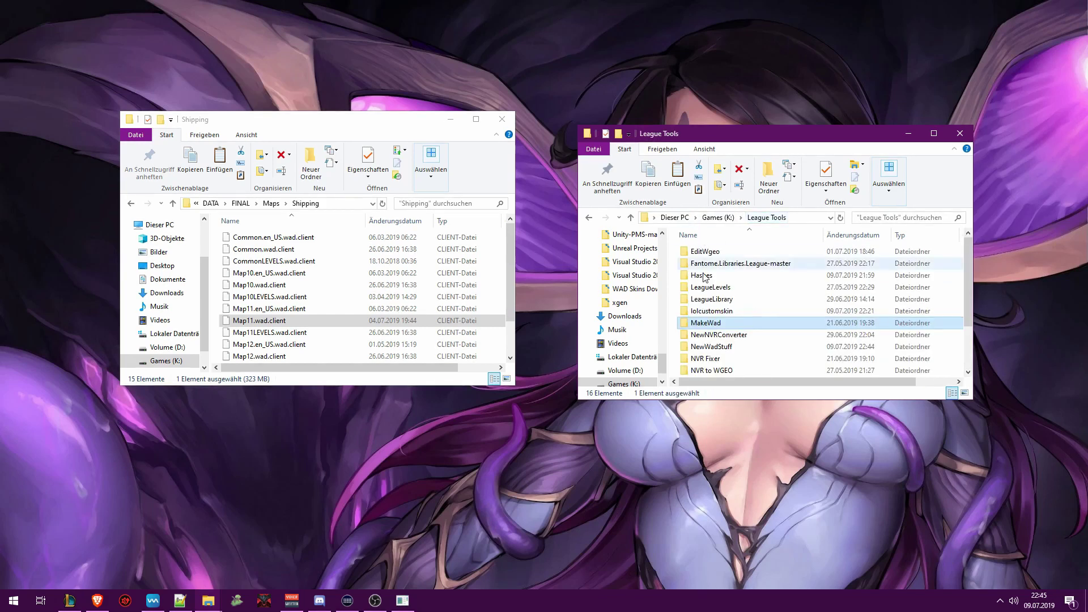
pyautogui.doubleClick(711, 336)
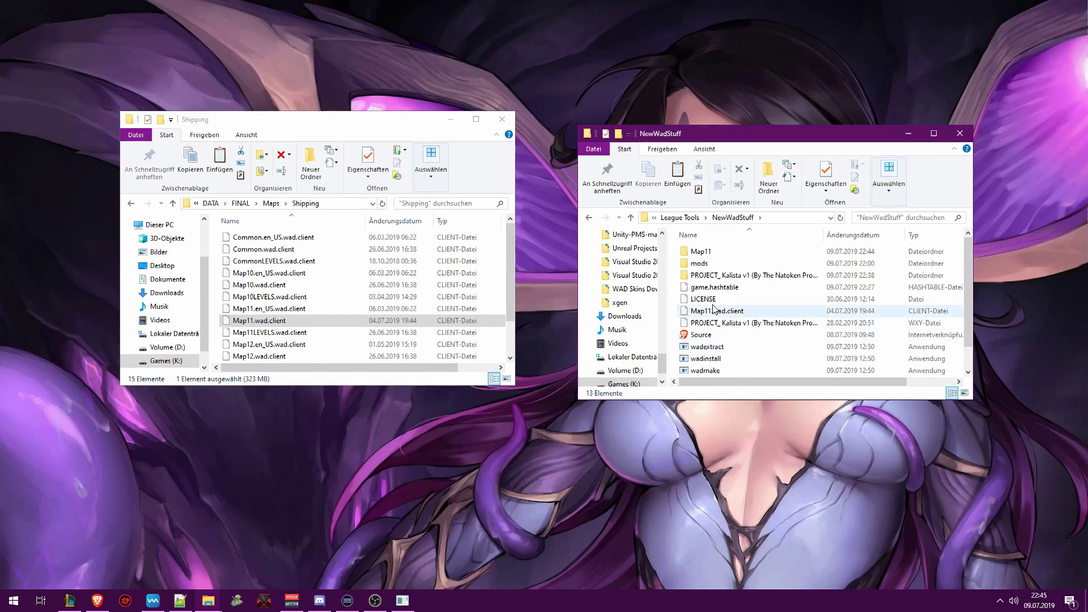
pyautogui.doubleClick(702, 251)
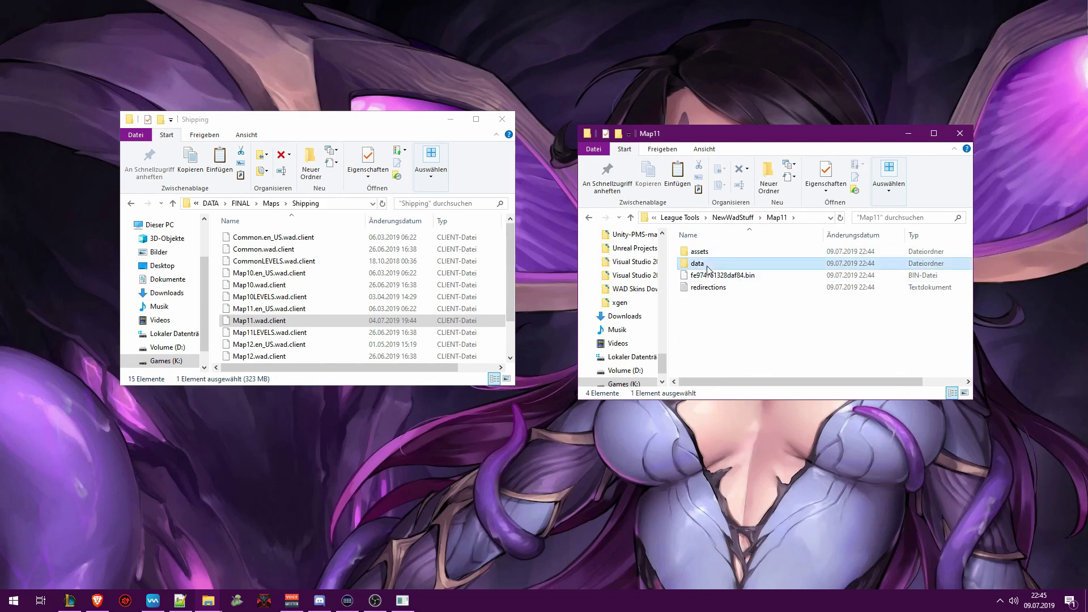
pyautogui.doubleClick(698, 264)
pyautogui.doubleClick(711, 267)
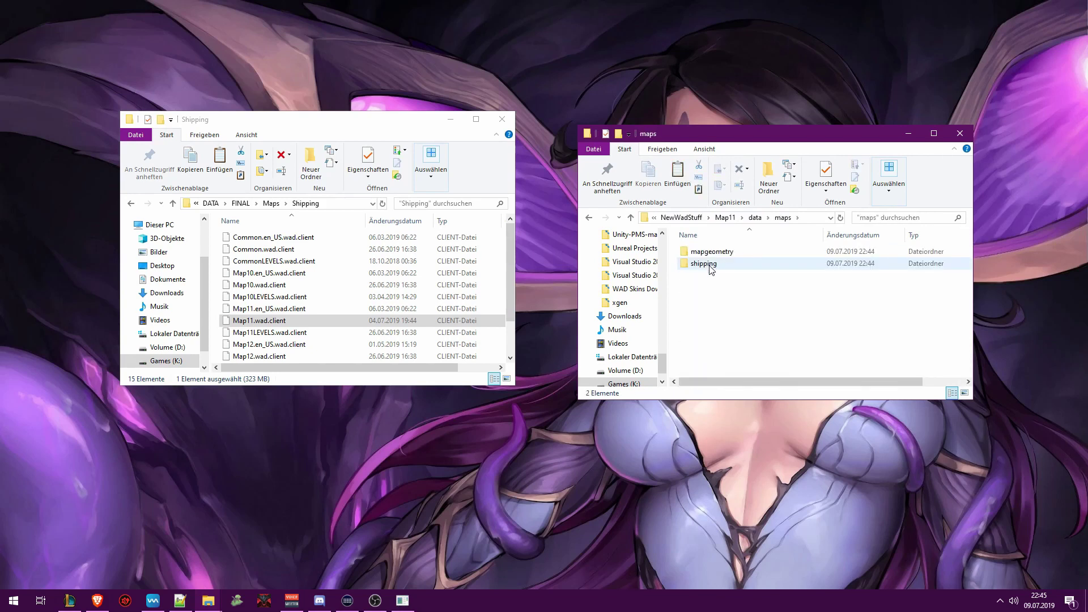
pyautogui.doubleClick(711, 267)
pyautogui.doubleClick(709, 252)
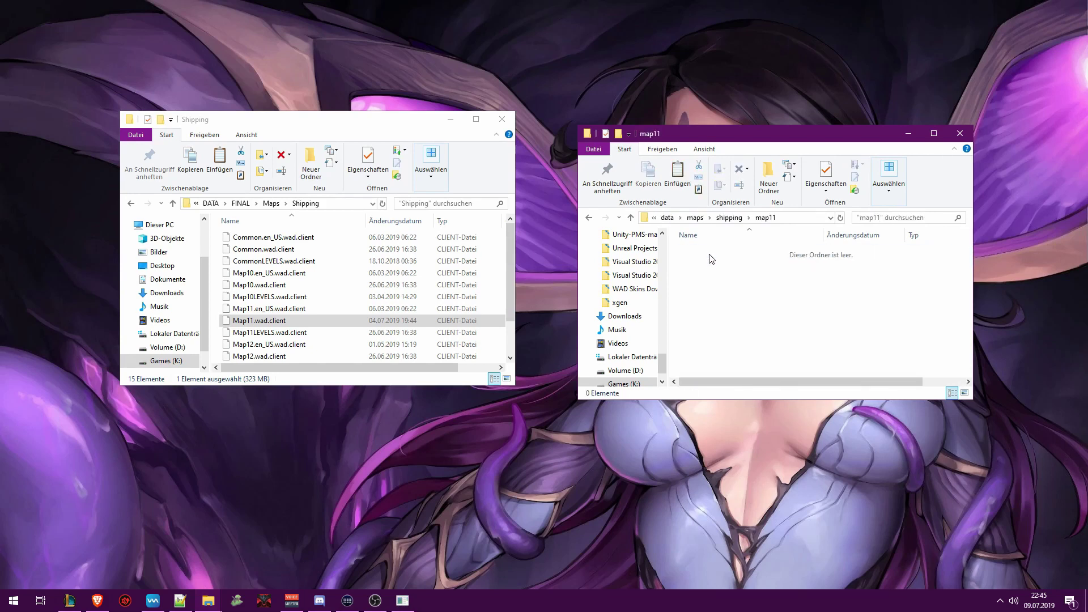
pyautogui.hotkey('ctrl', 'v')
pyautogui.click(713, 271)
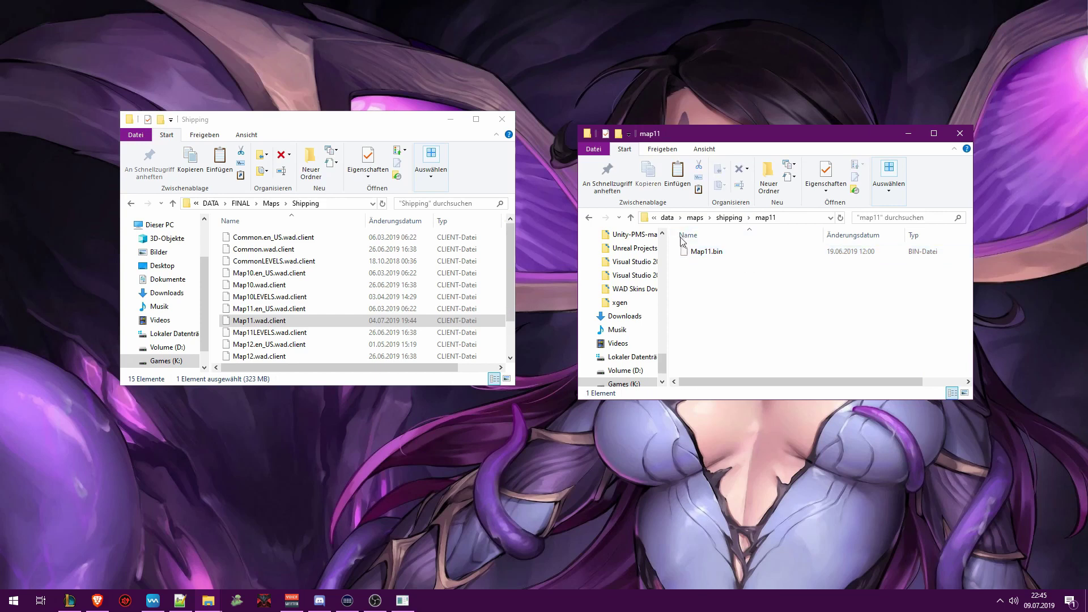
# Delete the original Map11.wad.client from NewWadStuff and pack the modified Map11 folder into a new one with wadmake
pyautogui.click(668, 218)
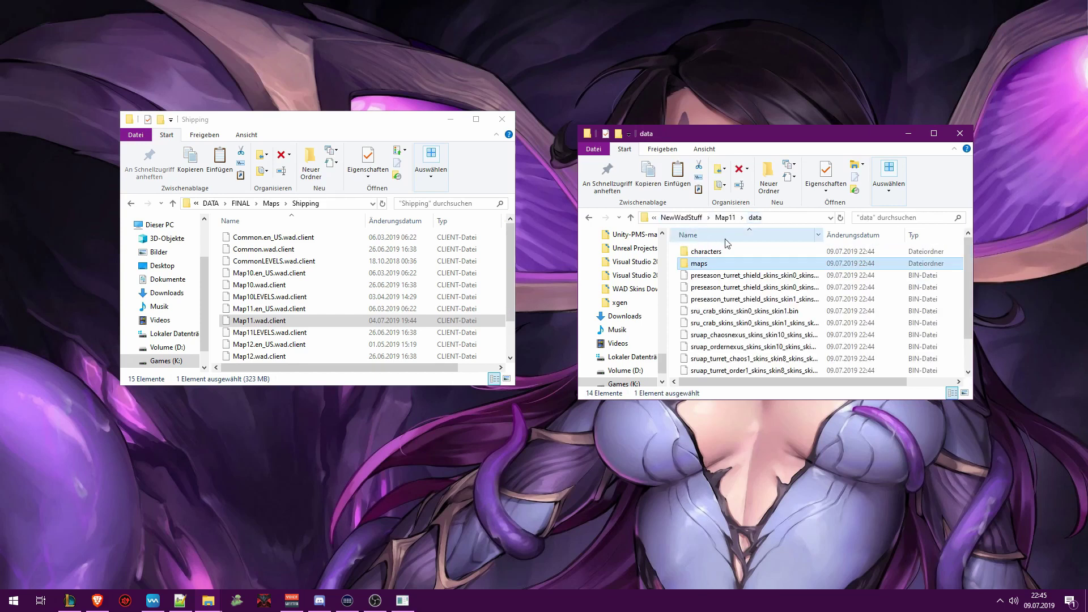
pyautogui.click(700, 218)
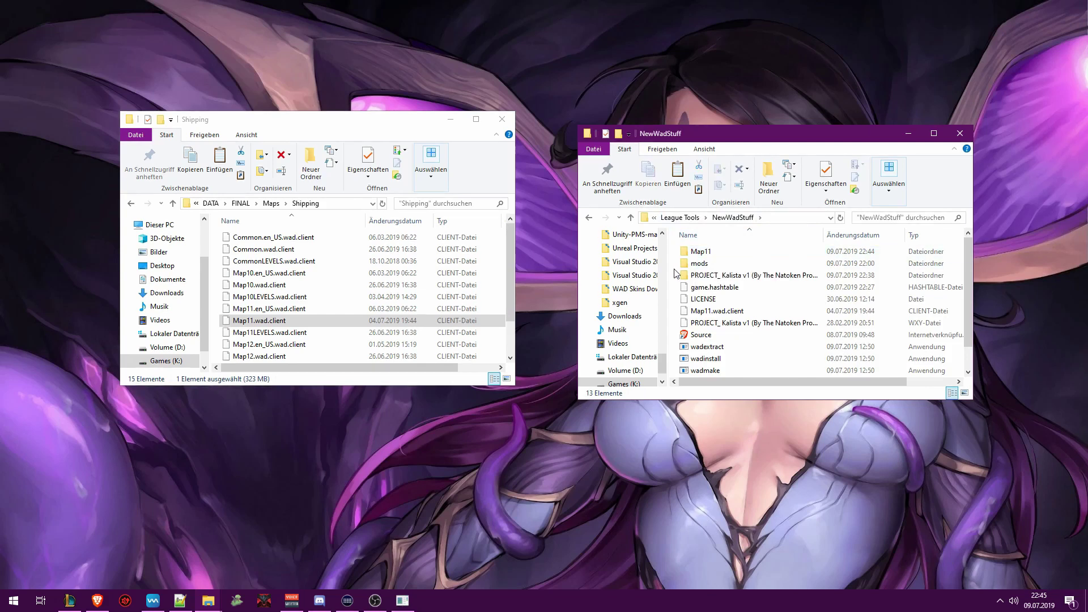
pyautogui.click(702, 252)
pyautogui.click(720, 312)
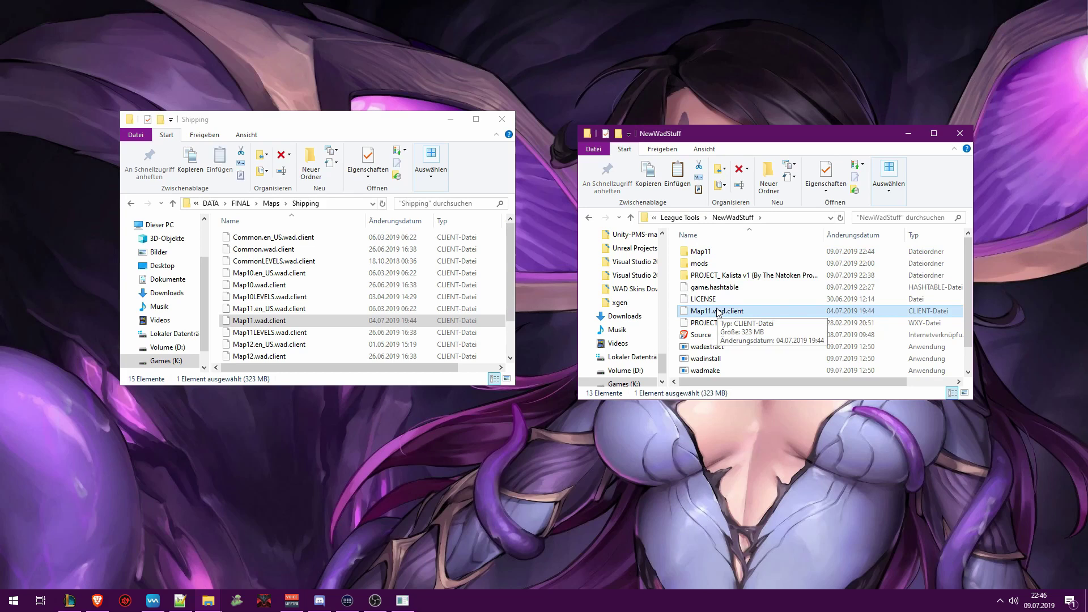
pyautogui.press('Delete')
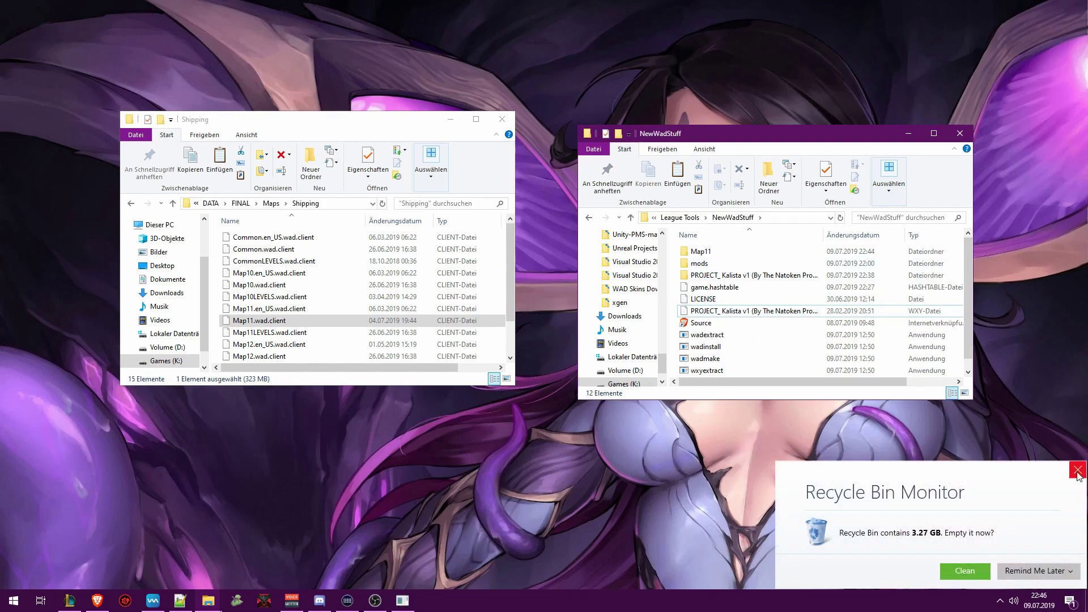
pyautogui.click(697, 255)
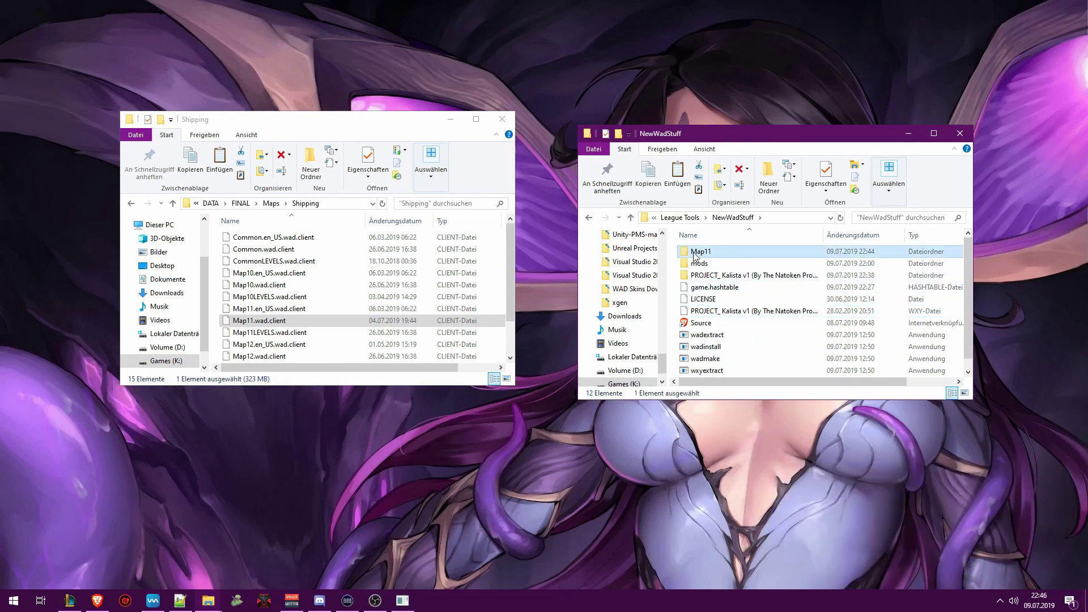
pyautogui.moveTo(697, 255); pyautogui.dragTo(711, 362)
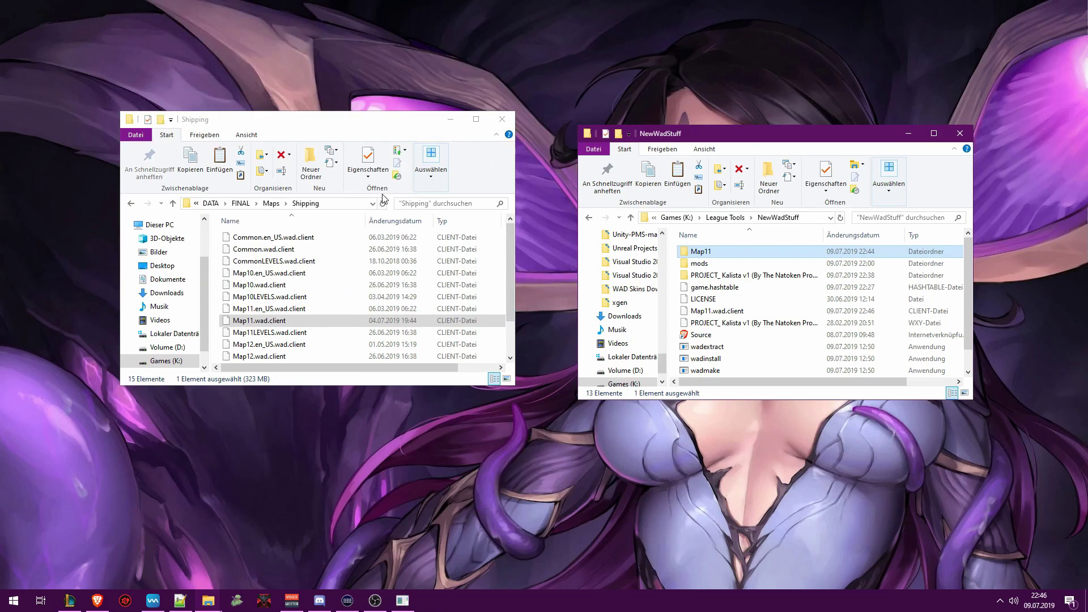
# Select the newly packed Map11.wad.client in NewWadStuff and open the MOD folder inside the League of Legends Game folder
pyautogui.click(715, 311)
pyautogui.moveTo(266, 126); pyautogui.dragTo(289, 140)
pyautogui.click(253, 211)
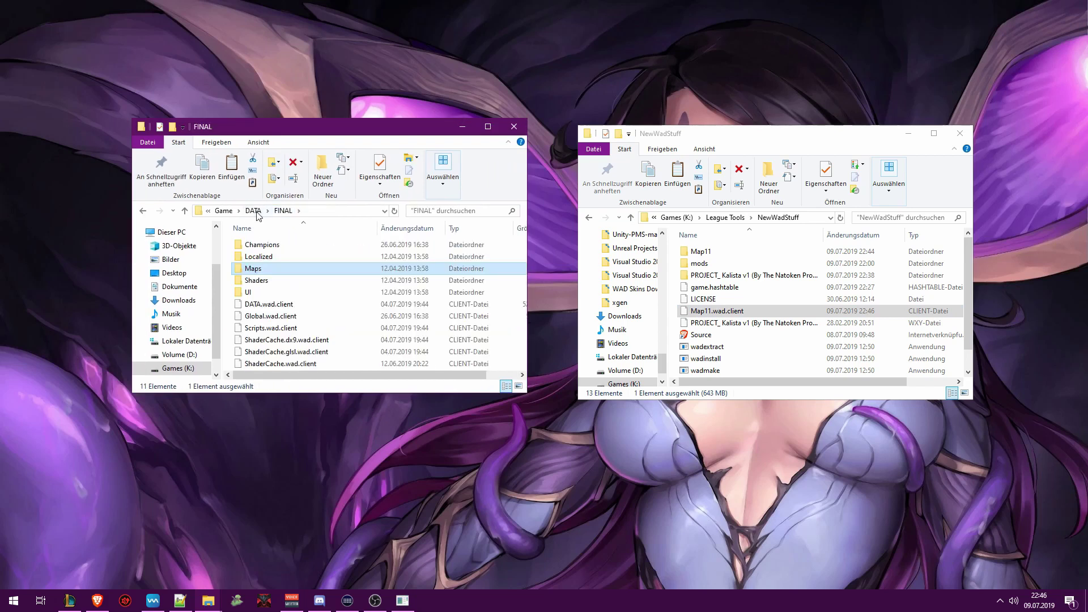
pyautogui.click(254, 210)
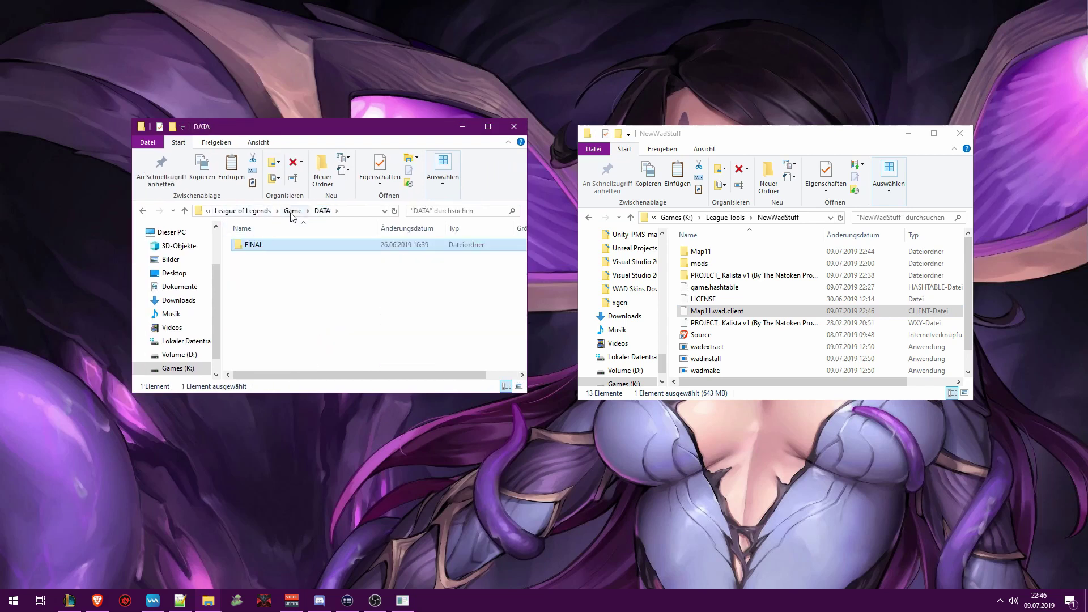
pyautogui.click(292, 212)
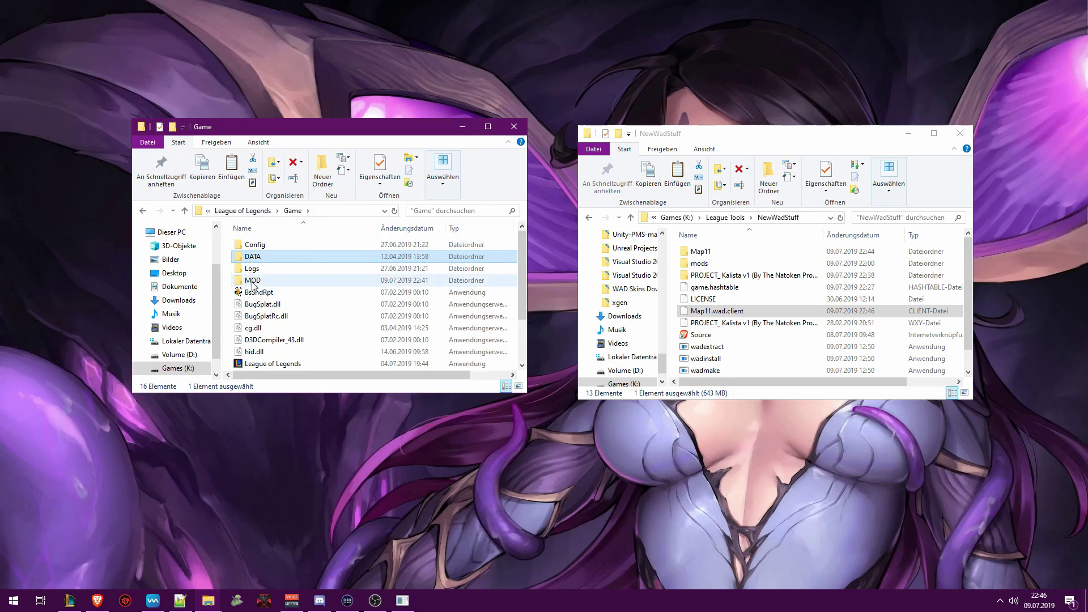
pyautogui.click(253, 282)
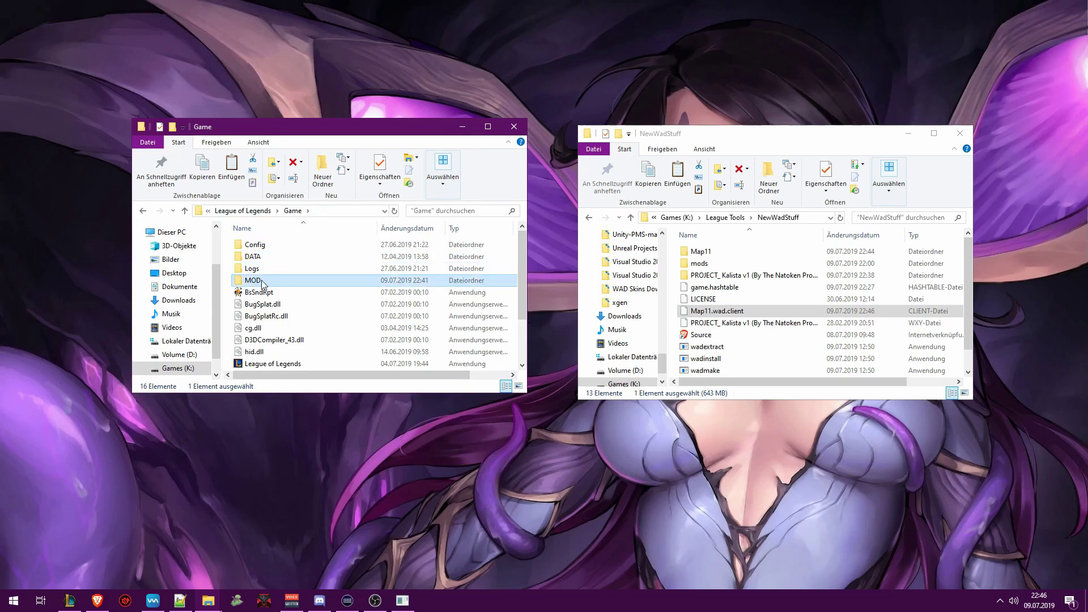
pyautogui.doubleClick(262, 281)
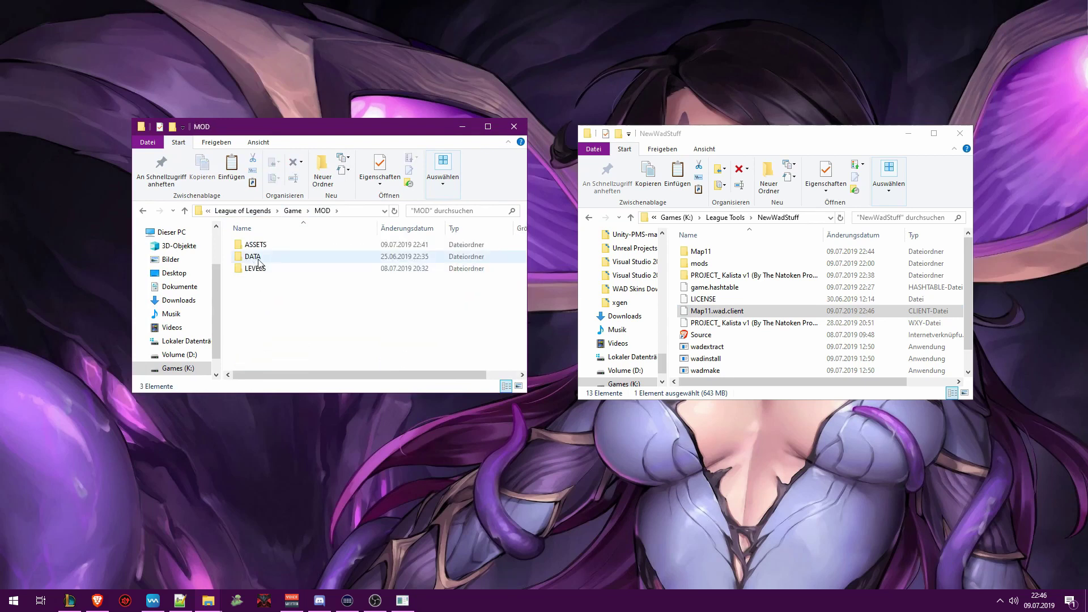
# Delete the Champions folder from DATA/FINAL inside the MOD folder
pyautogui.doubleClick(257, 259)
pyautogui.click(251, 260)
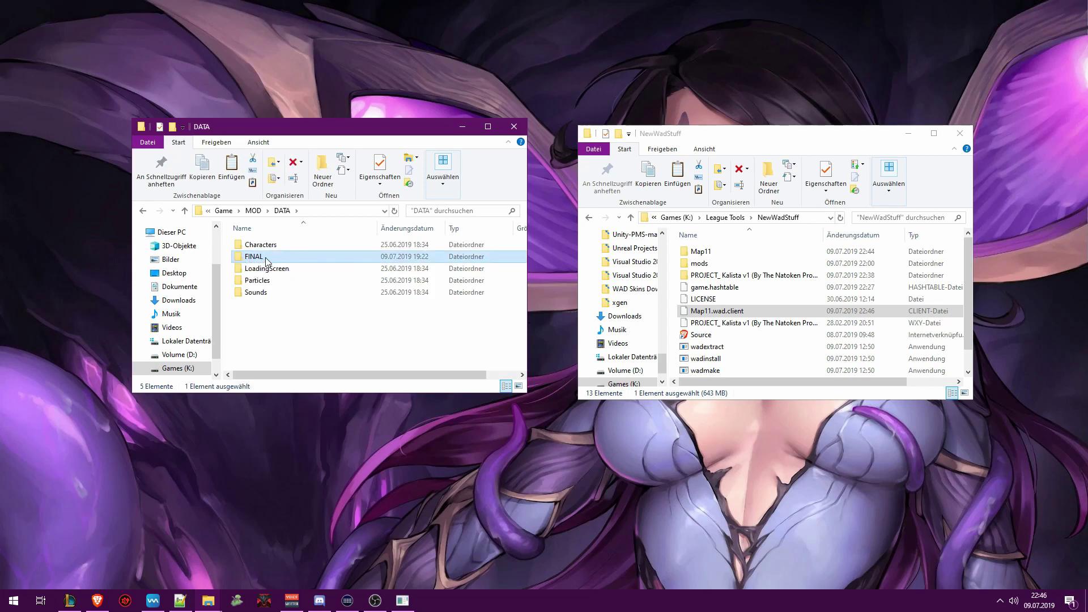
pyautogui.doubleClick(264, 260)
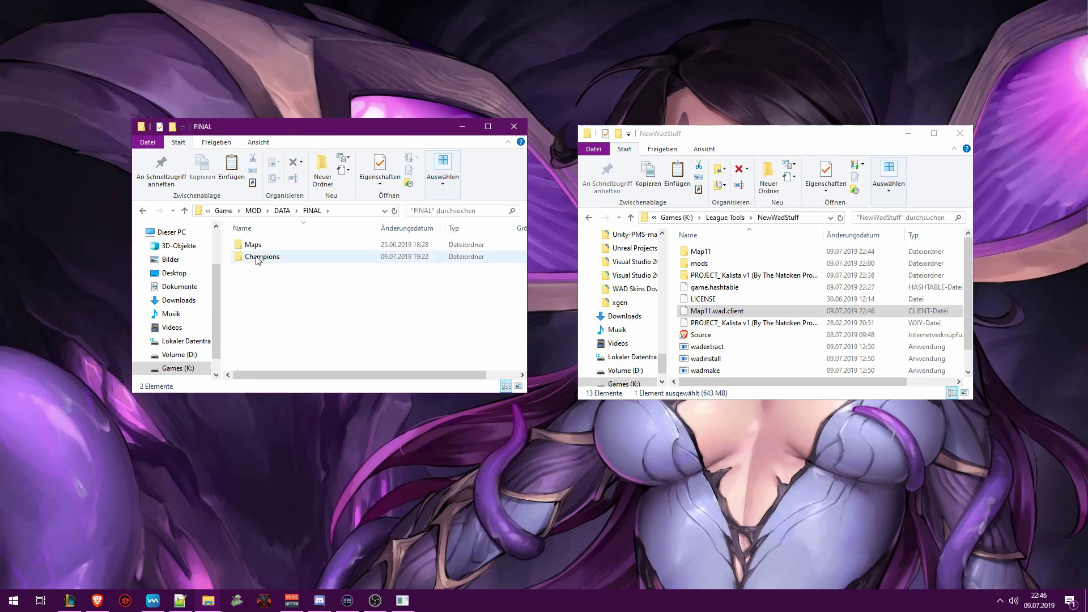
pyautogui.doubleClick(261, 257)
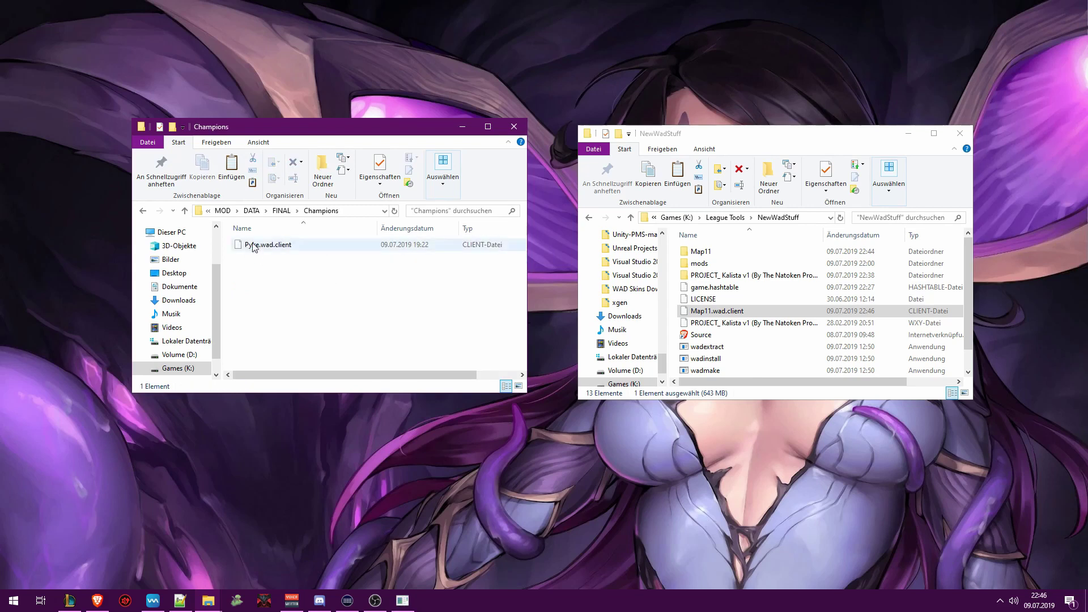
pyautogui.click(142, 211)
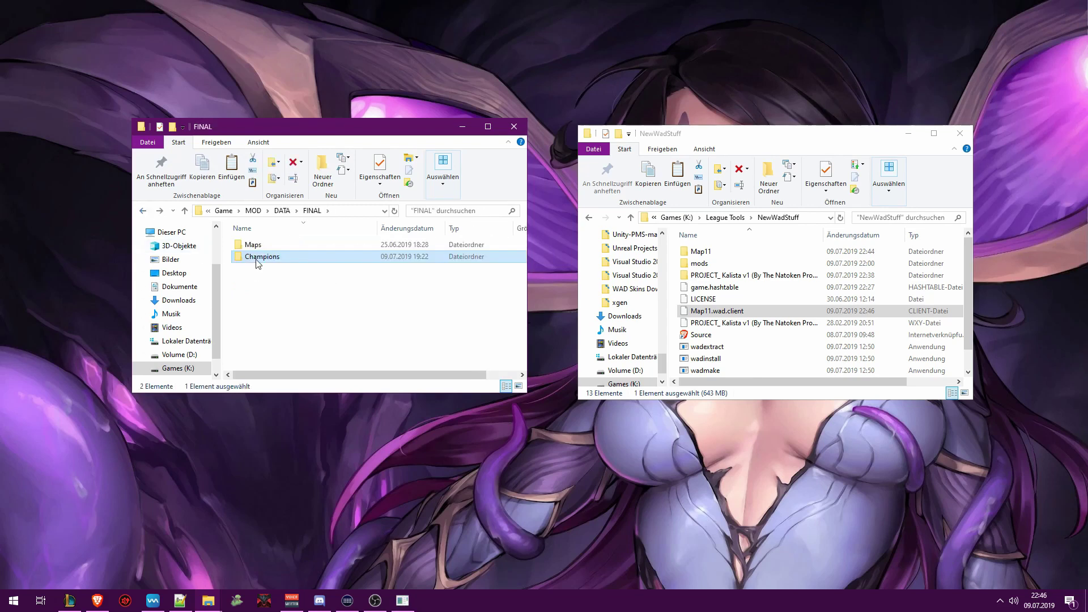
pyautogui.press('Delete')
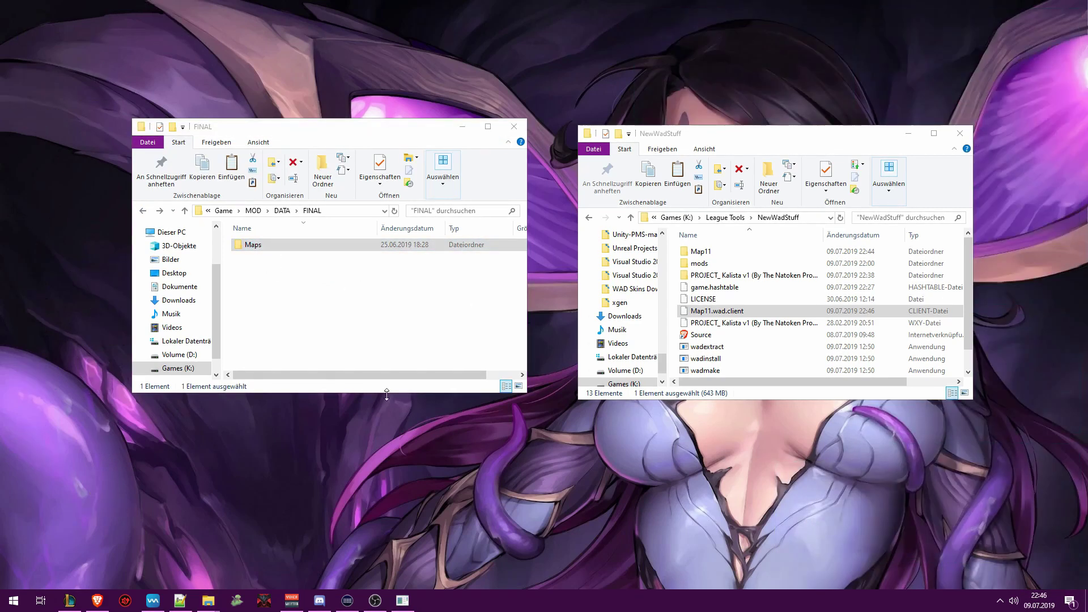
# Try to move the repacked Map11.wad.client from NewWadStuff into MOD/DATA/FINAL/Maps/Shipping
pyautogui.doubleClick(258, 249)
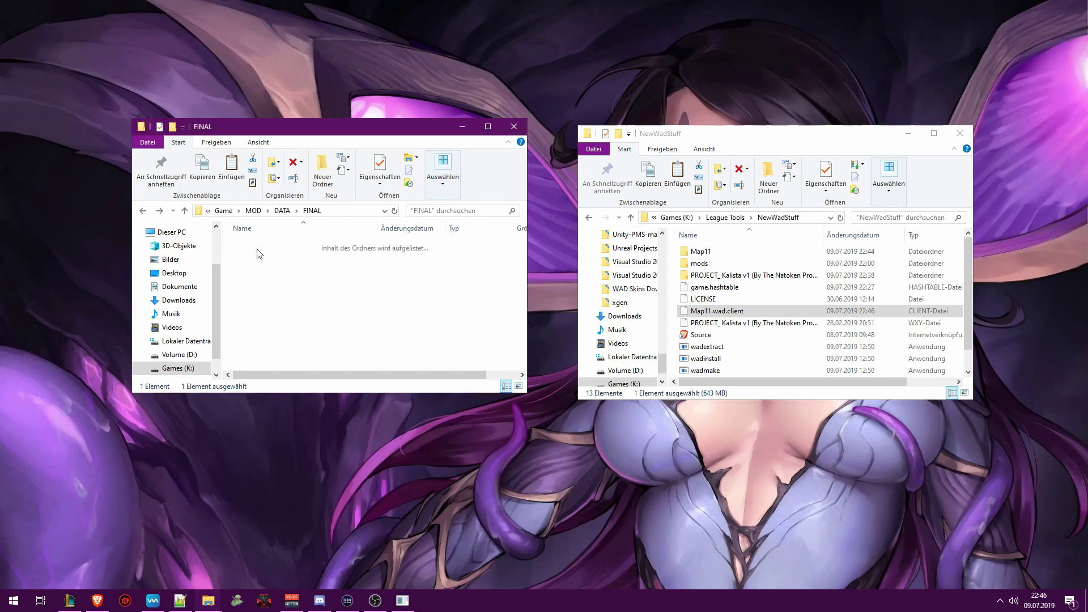
pyautogui.doubleClick(264, 250)
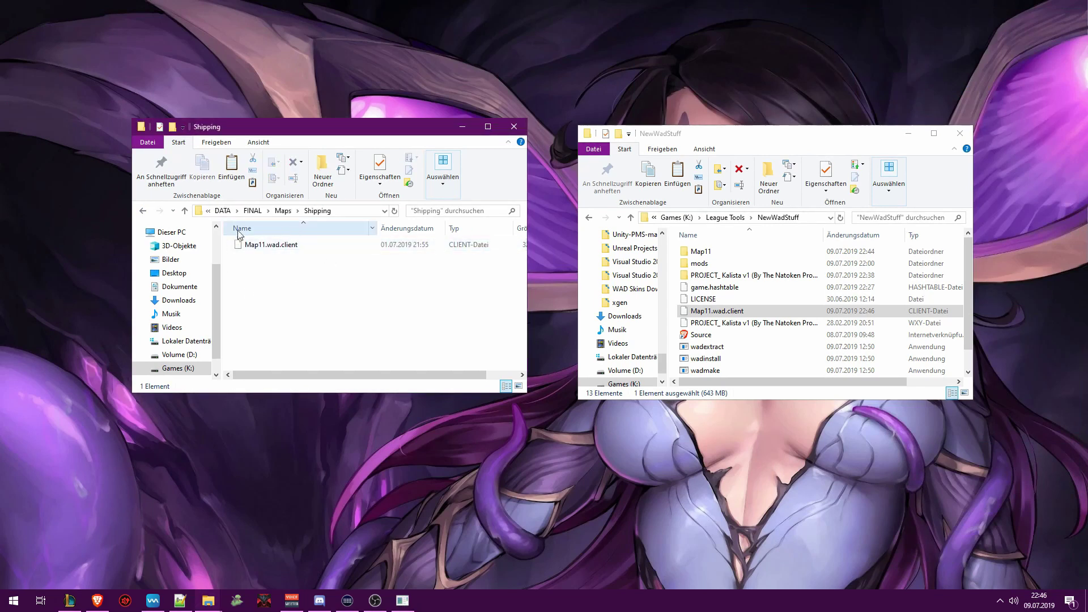
pyautogui.moveTo(715, 311); pyautogui.dragTo(535, 303)
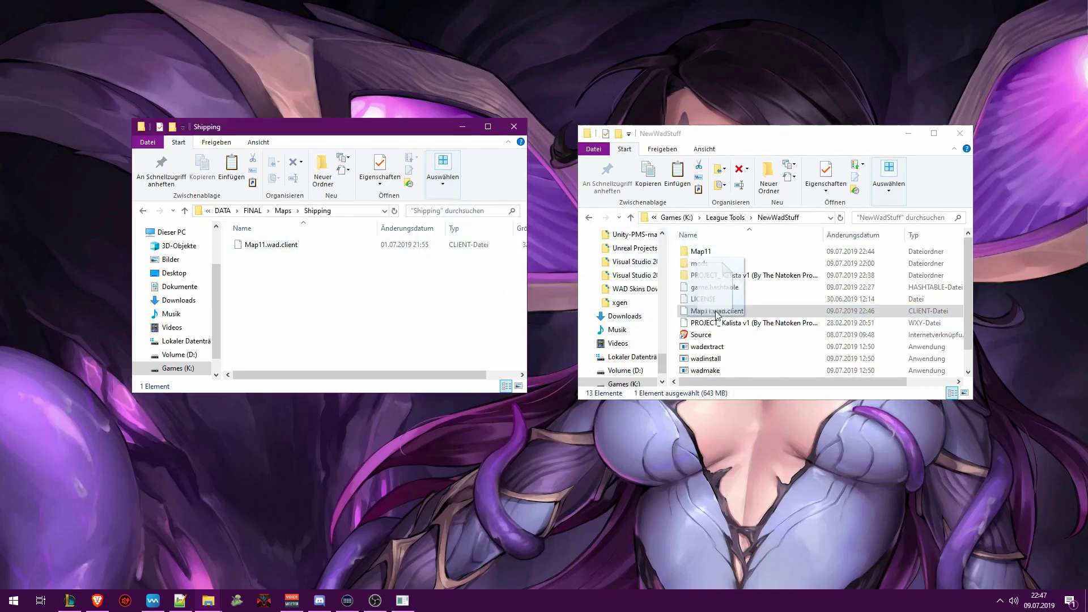
pyautogui.click(315, 290)
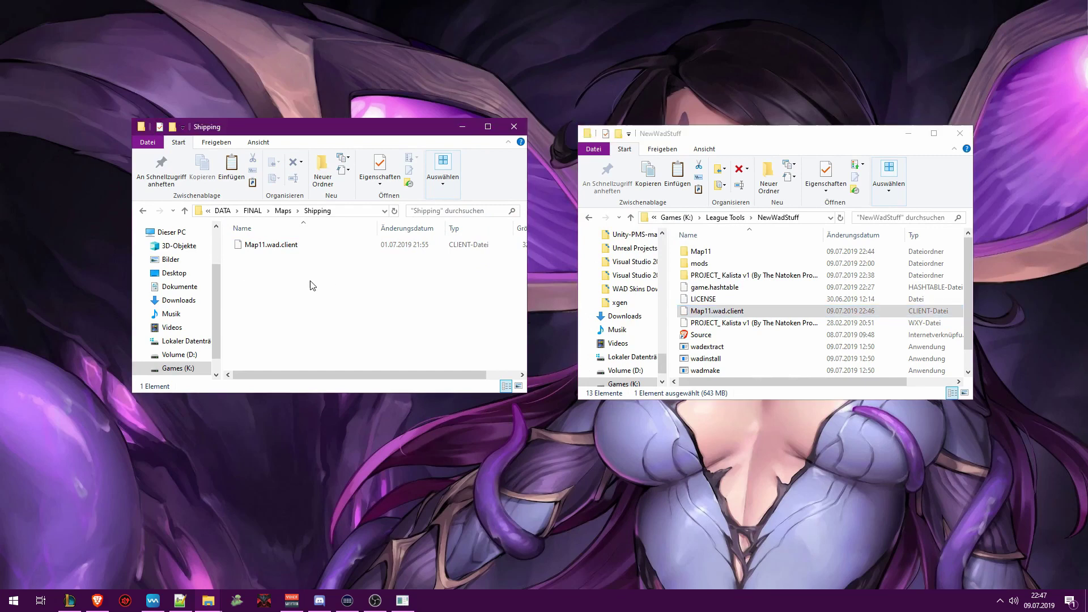
# Go back up to the Maps folder and minimize both folder windows
pyautogui.click(284, 213)
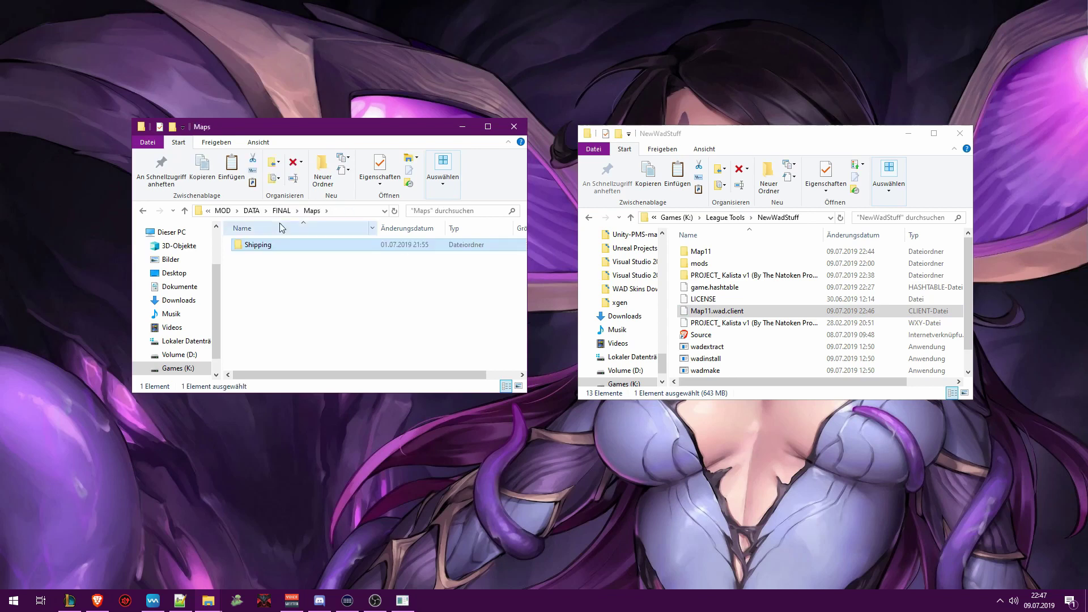
pyautogui.click(327, 290)
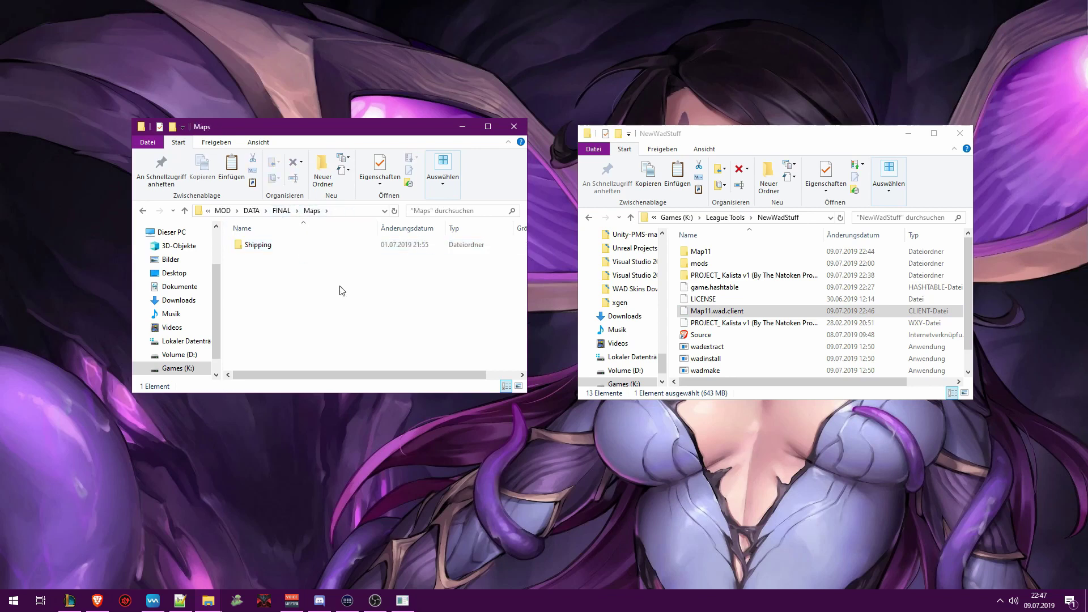
pyautogui.click(461, 127)
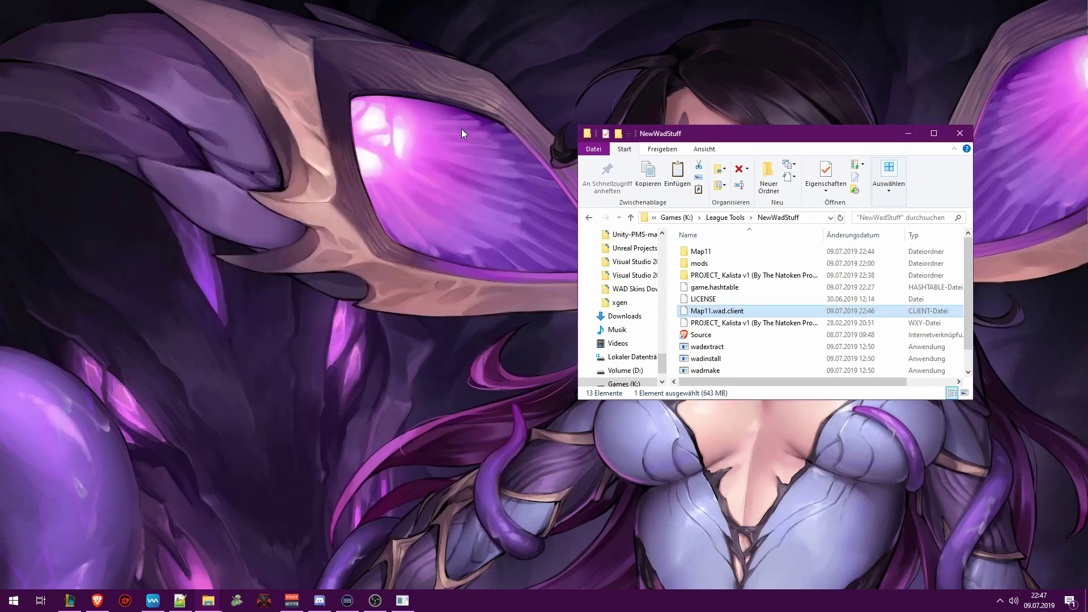
pyautogui.click(907, 136)
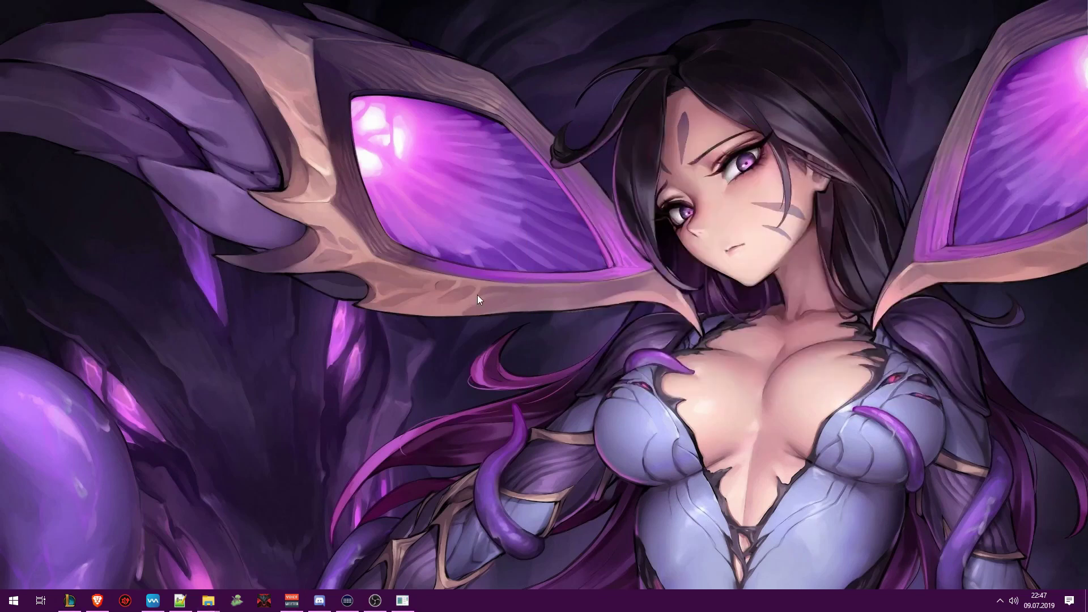
# Switch to the League of Legends client and create a custom Summoner's Rift game, entering a game password
pyautogui.click(70, 600)
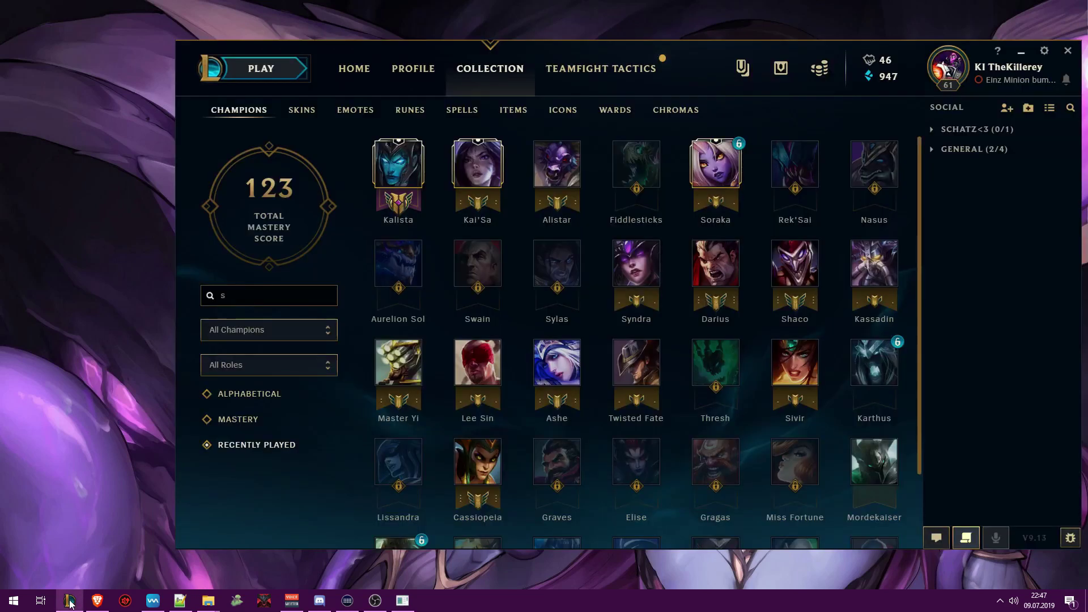
pyautogui.click(271, 74)
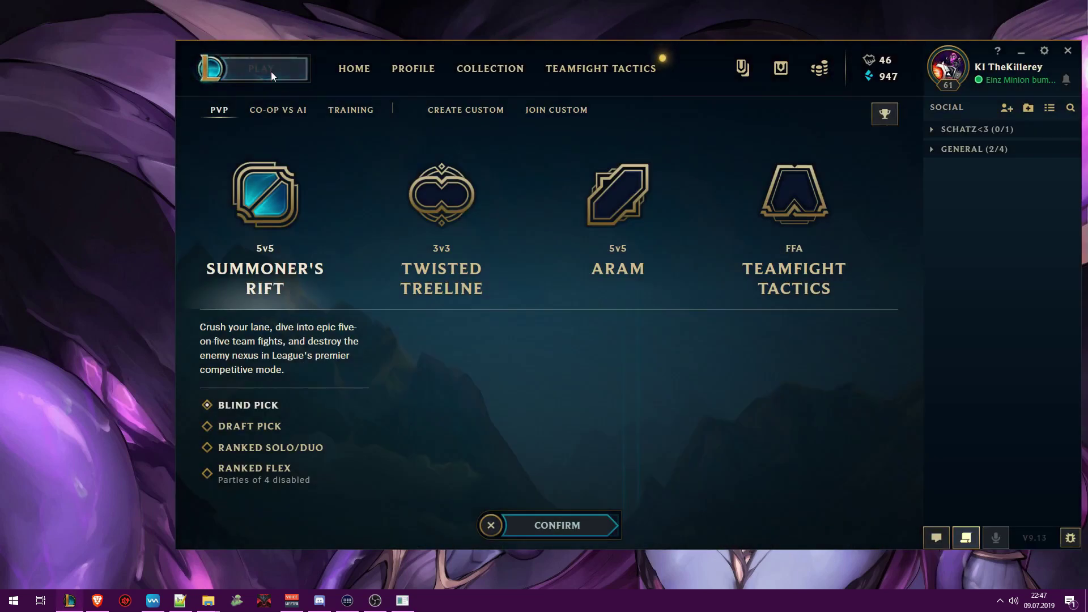
pyautogui.click(472, 117)
pyautogui.click(317, 475)
pyautogui.write('********')
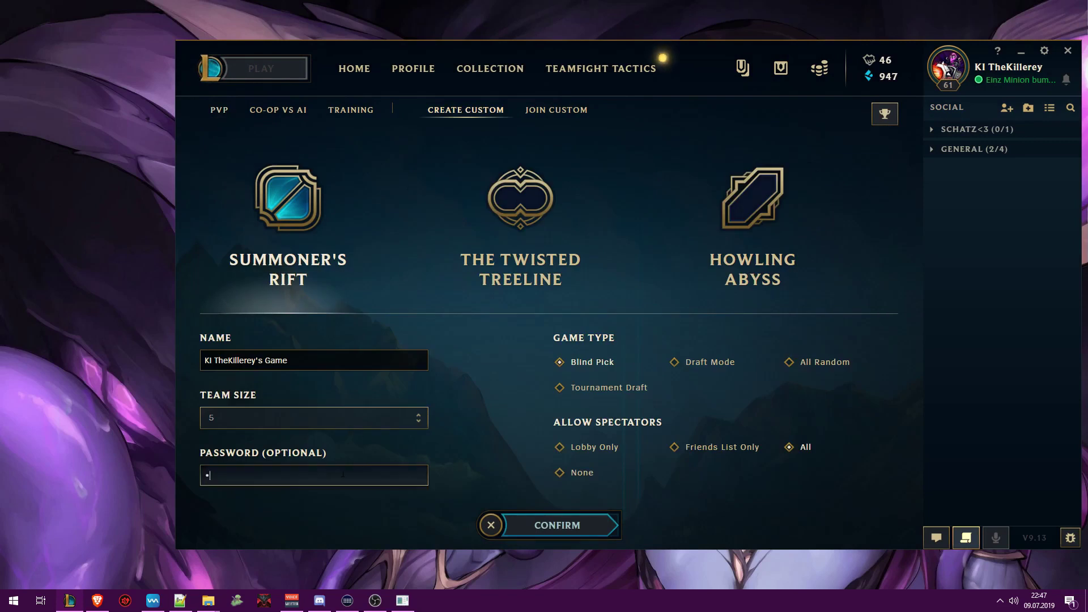
pyautogui.click(550, 527)
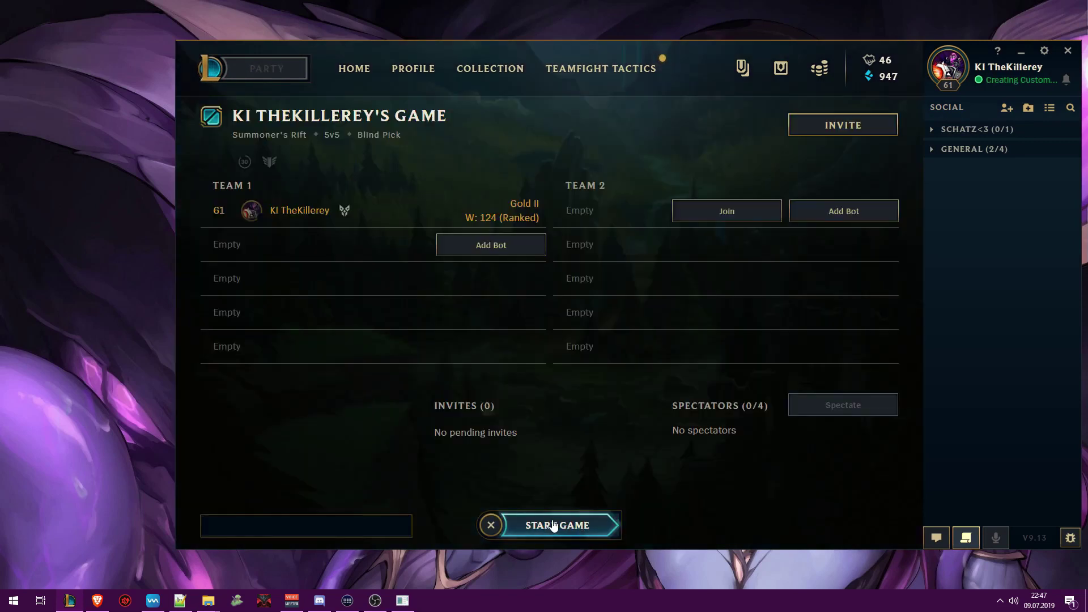
# Start the custom game, lock in Kalista and choose her default skin
pyautogui.click(554, 525)
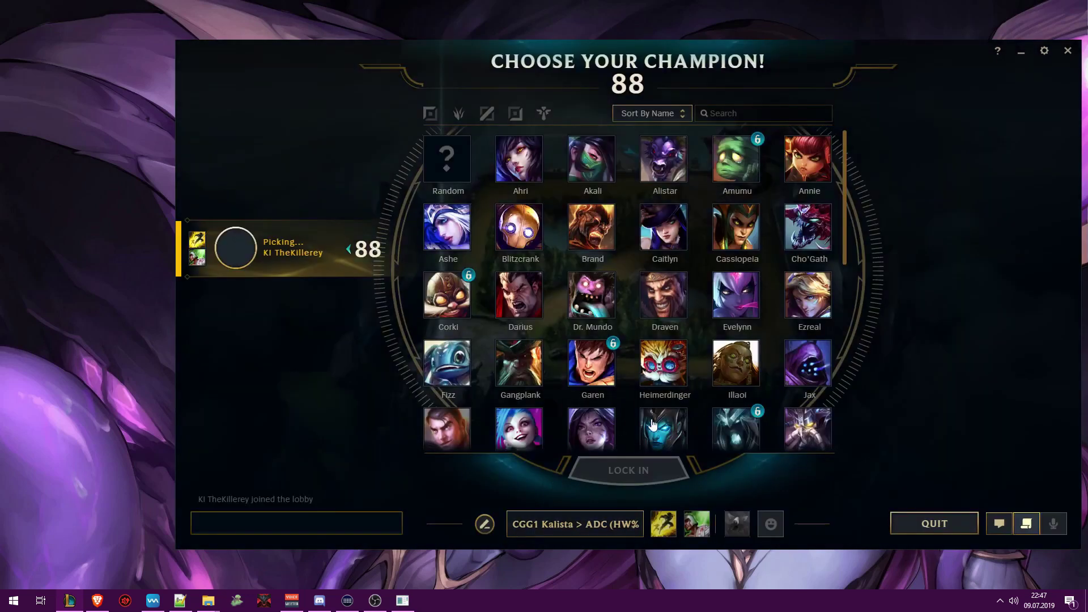
pyautogui.click(652, 425)
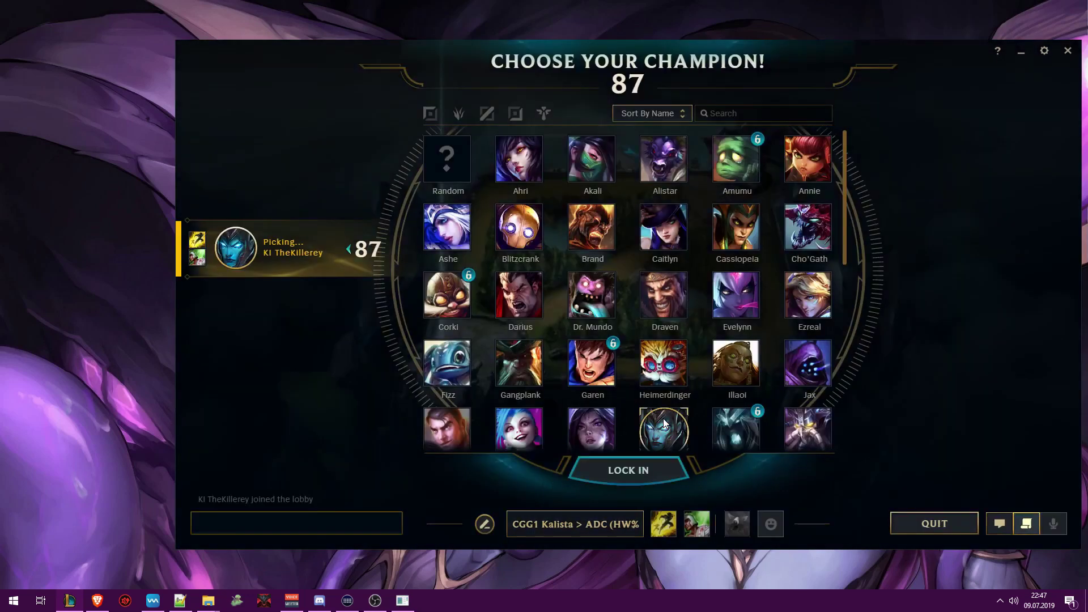
pyautogui.click(647, 464)
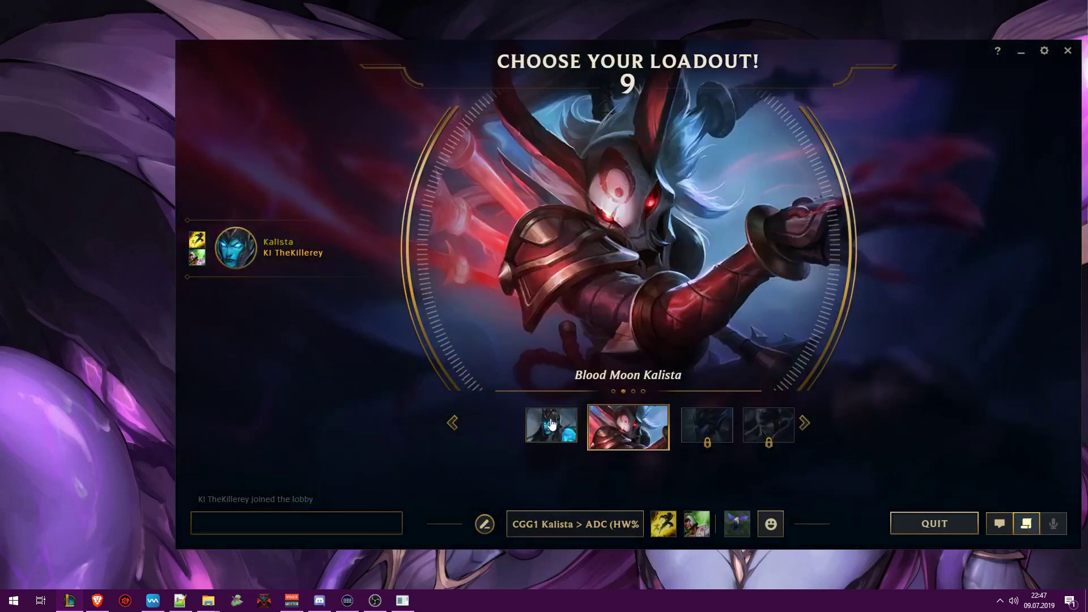
pyautogui.click(550, 422)
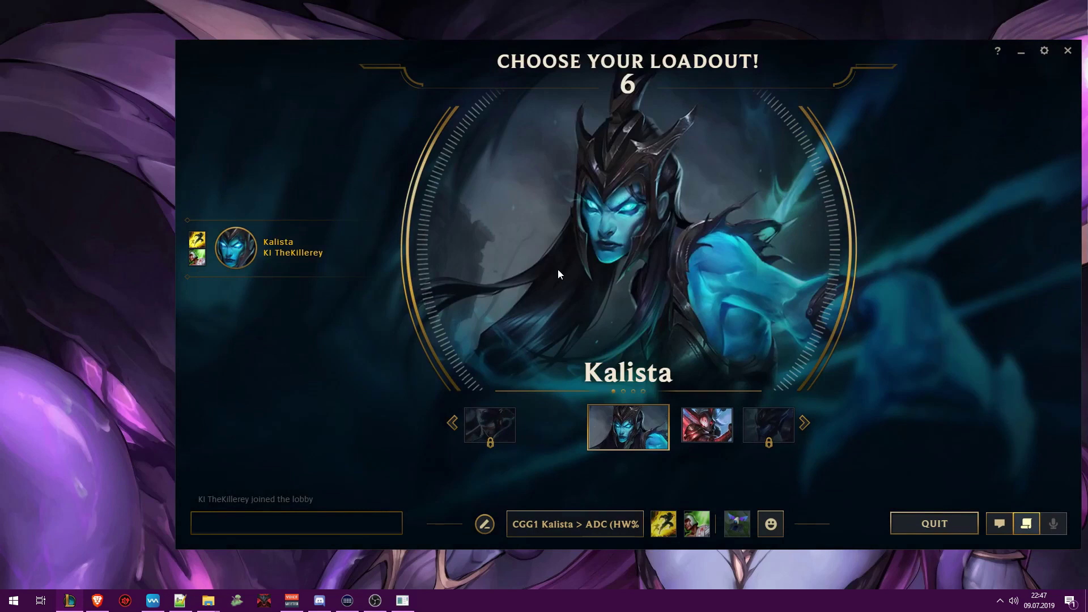
pyautogui.moveTo(574, 60); pyautogui.dragTo(509, 59)
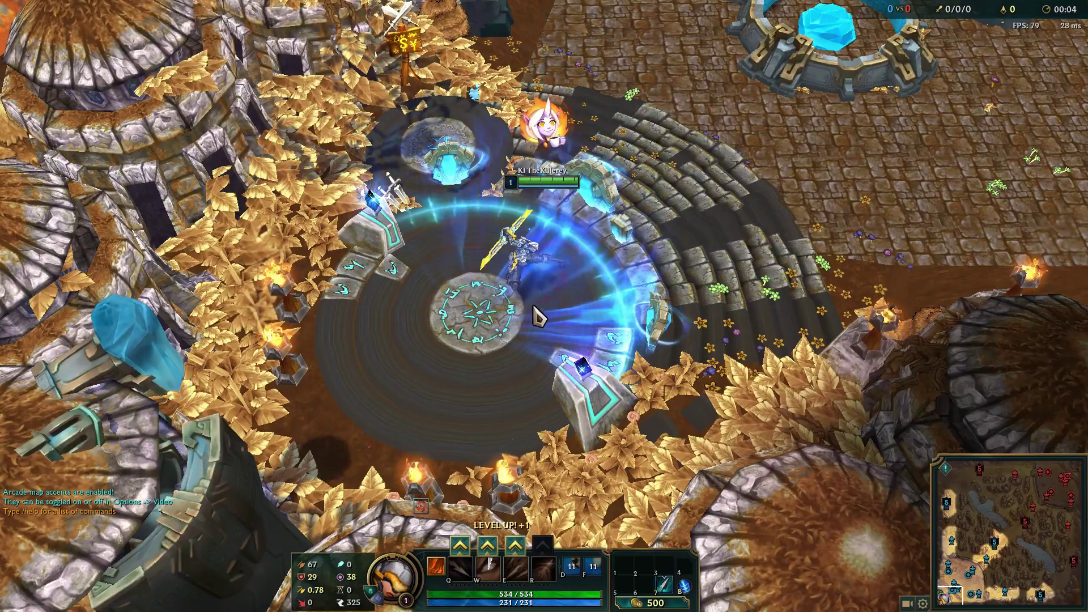
# Examine the custom Kalista skin and the modified map at the spawn platform, up close and from farther away
pyautogui.scroll(5, 535, 316)
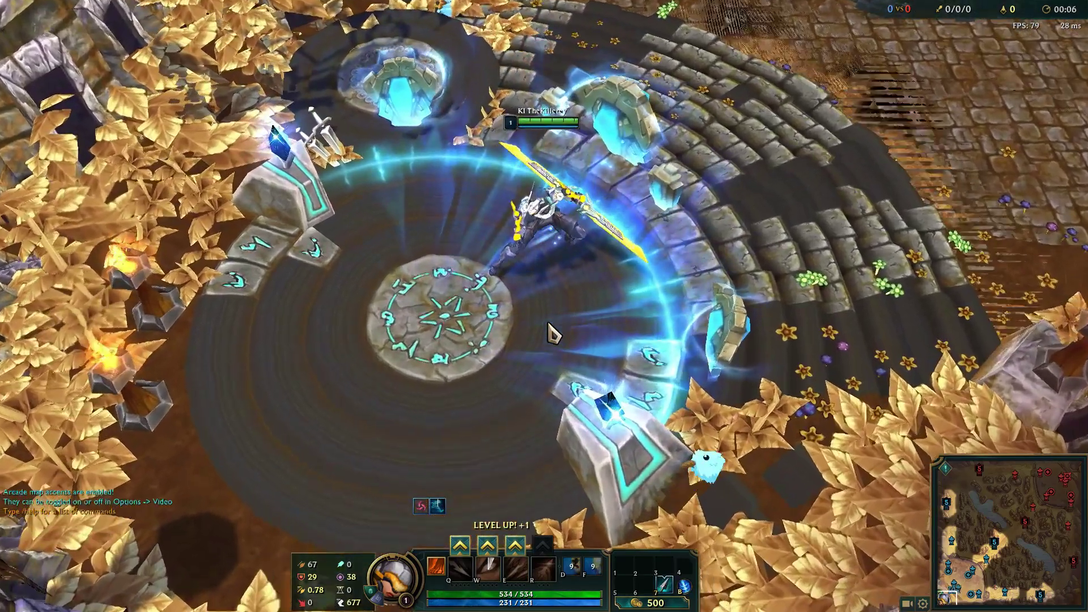
pyautogui.scroll(3, 553, 335)
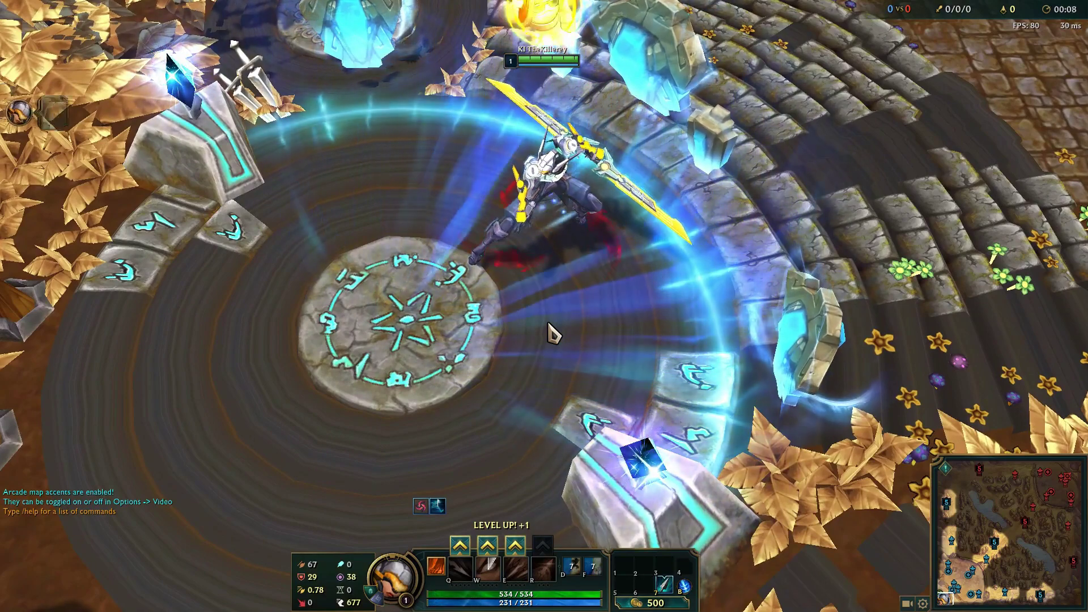
pyautogui.scroll(-5, 553, 334)
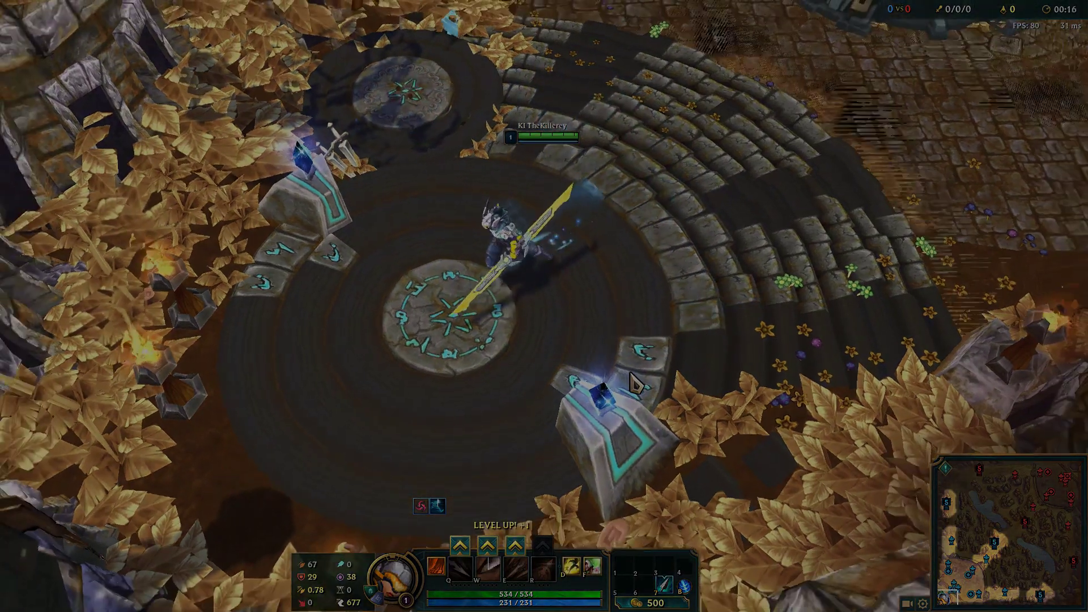
pyautogui.scroll(-5, 635, 384)
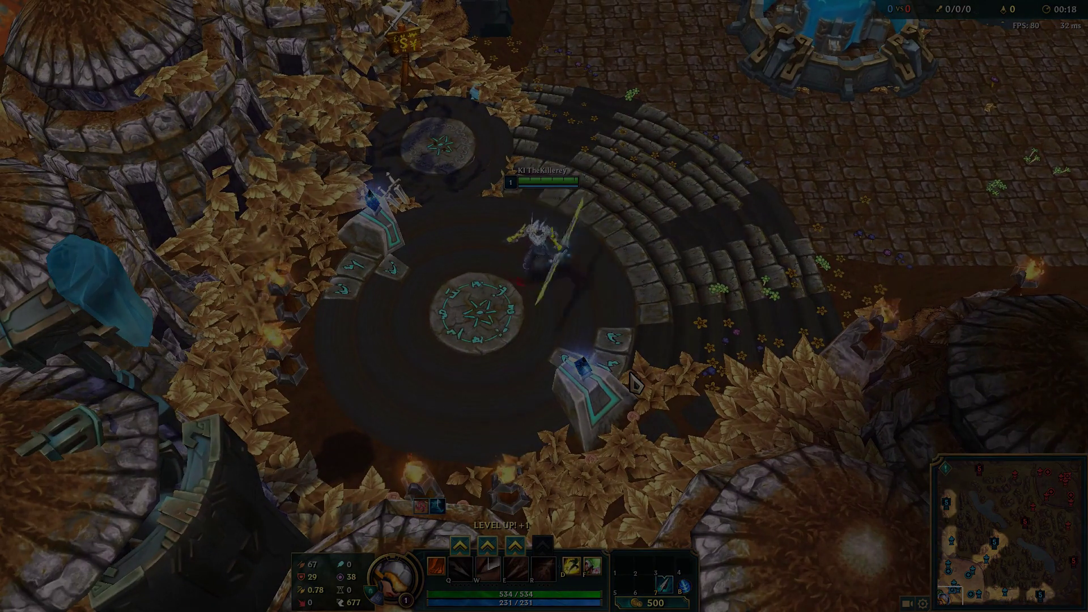